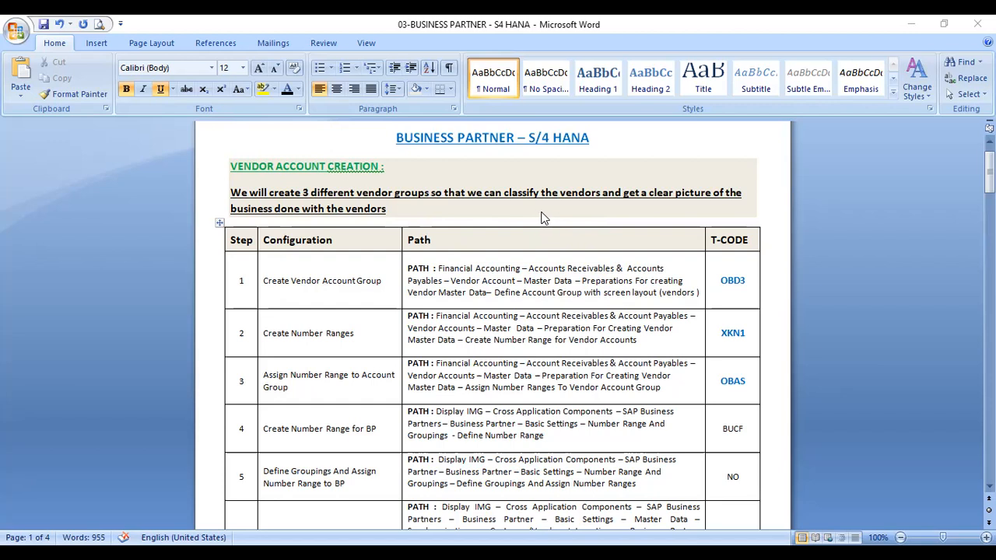
- Read through the vendor account creation configuration table in the Business Partner document
{"action": "scroll", "coordinate": [522, 257], "scroll_direction": "down", "scroll_amount": 4}
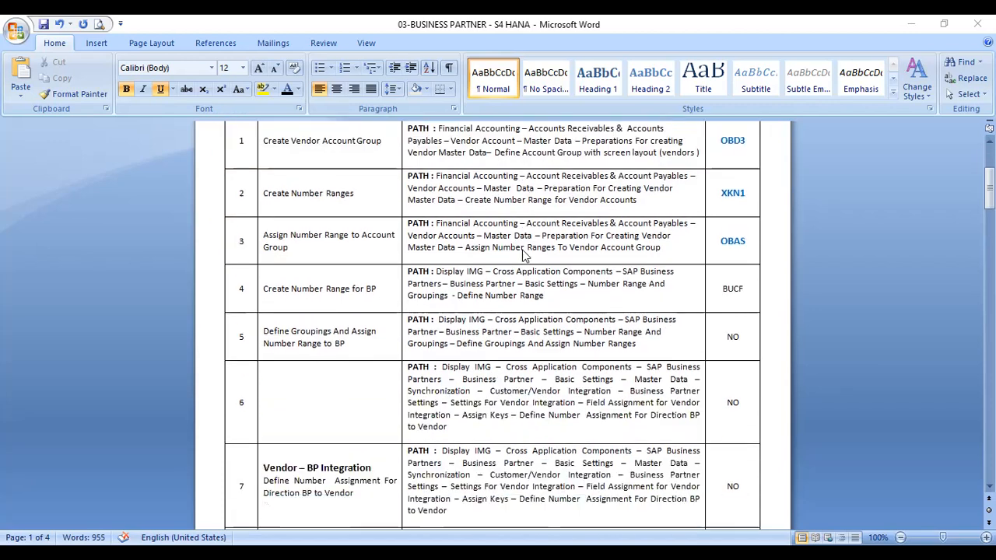
{"action": "scroll", "coordinate": [523, 257], "scroll_direction": "down", "scroll_amount": 1}
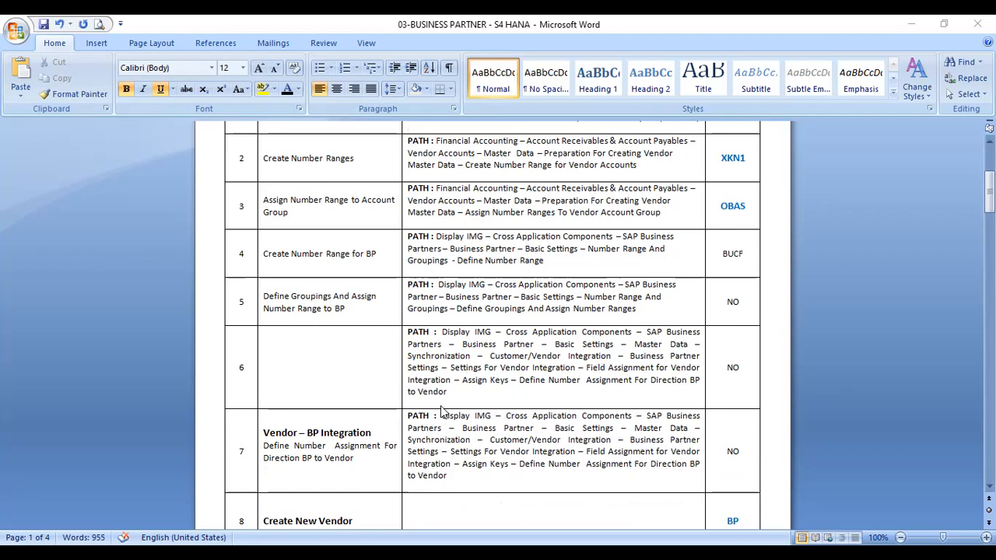
{"action": "left_click_drag", "start_coordinate": [444, 410], "coordinate": [448, 402]}
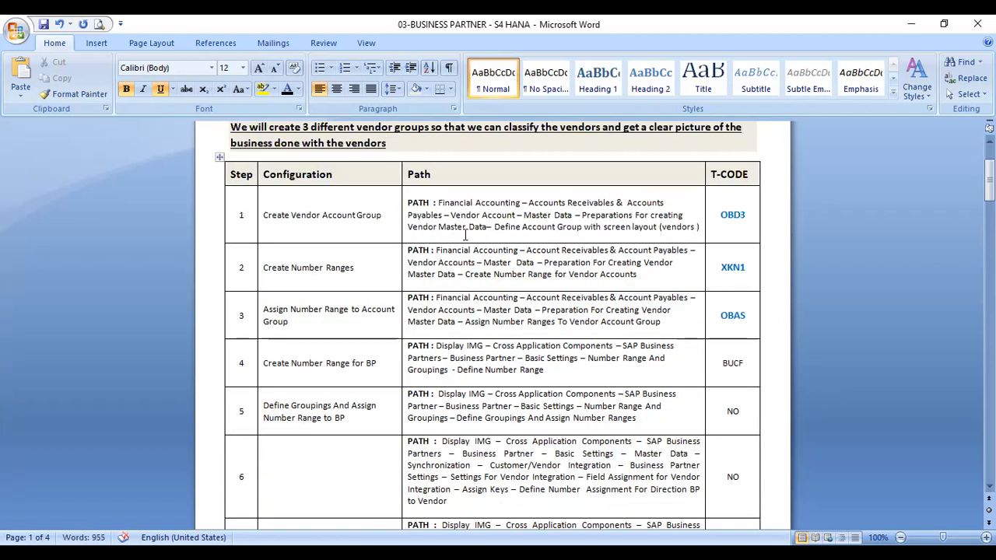
{"action": "left_click_drag", "start_coordinate": [459, 243], "coordinate": [461, 235]}
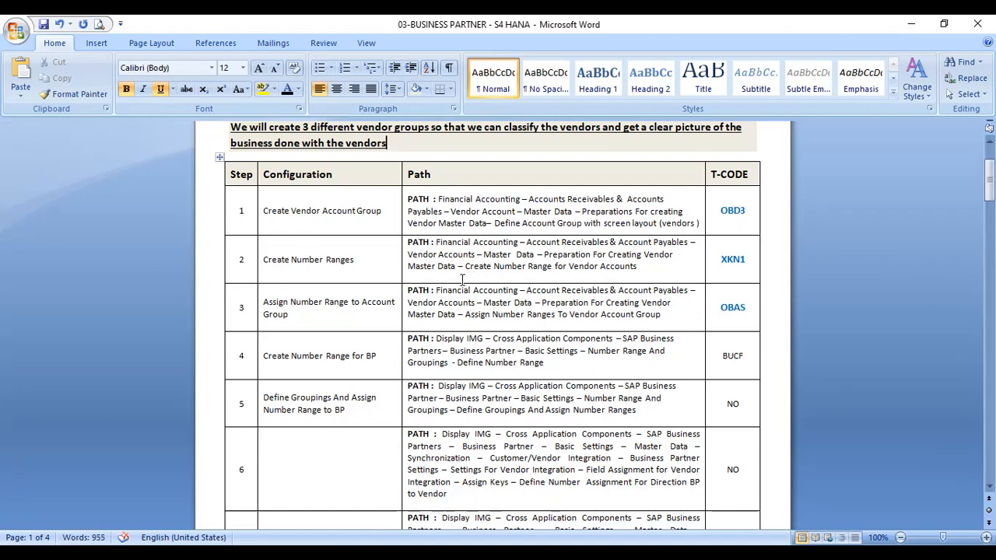
{"action": "left_click_drag", "start_coordinate": [451, 283], "coordinate": [452, 277]}
{"action": "left_click_drag", "start_coordinate": [535, 380], "coordinate": [539, 370]}
{"action": "scroll", "coordinate": [626, 373], "scroll_direction": "down", "scroll_amount": 5}
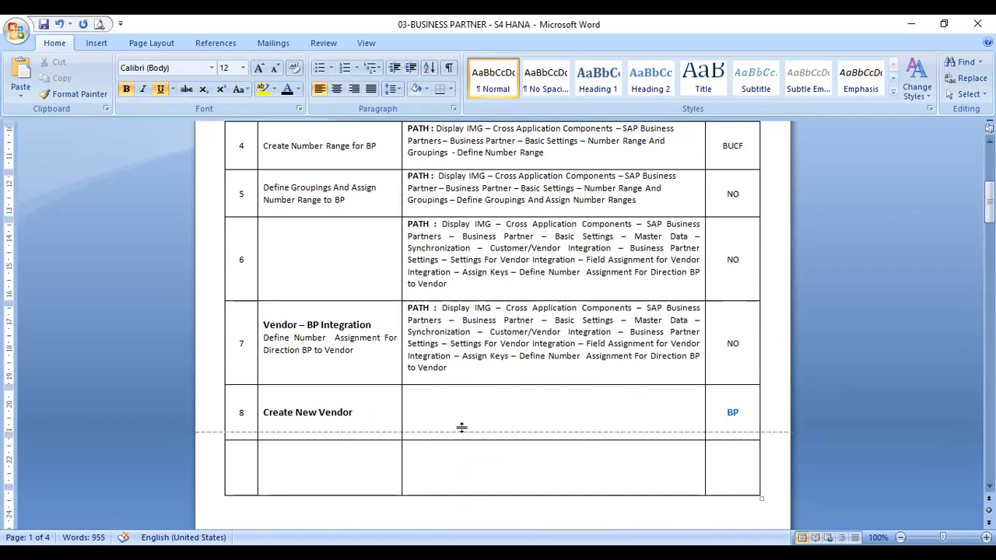
{"action": "scroll", "coordinate": [462, 422], "scroll_direction": "up", "scroll_amount": 8}
{"action": "scroll", "coordinate": [672, 330], "scroll_direction": "down", "scroll_amount": 3}
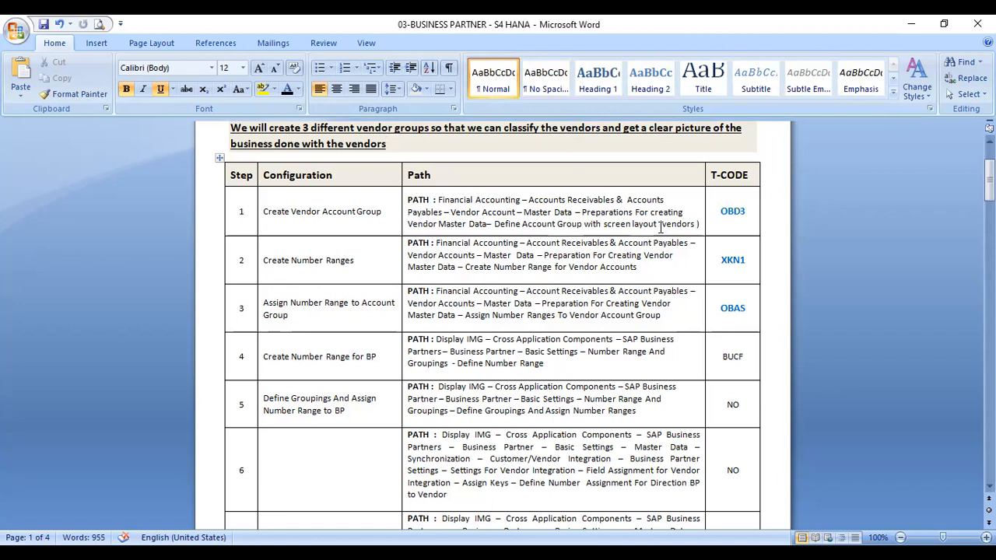
- Highlight the Create Number Range for BP entry in the configuration table
{"action": "left_click", "coordinate": [754, 213]}
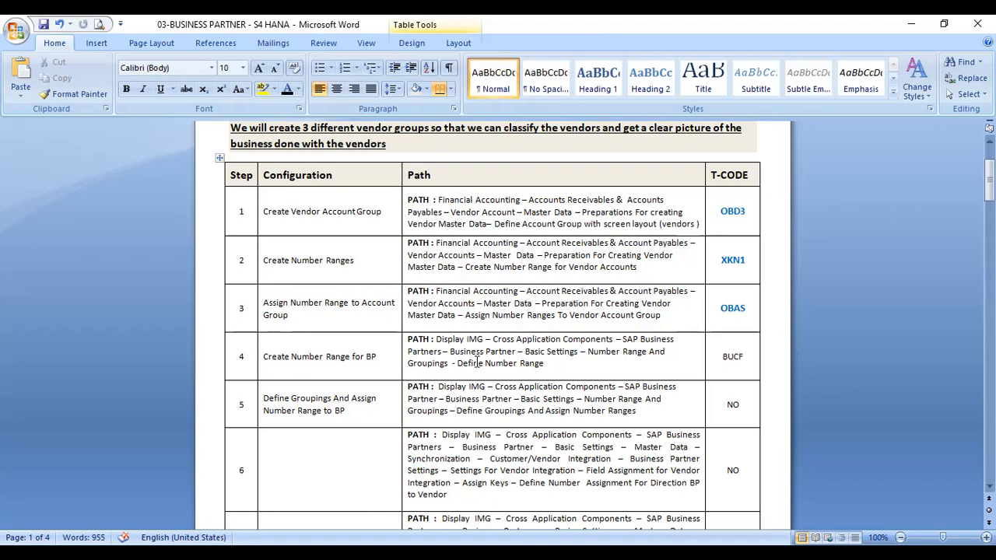
{"action": "scroll", "coordinate": [504, 335], "scroll_direction": "down", "scroll_amount": 1}
{"action": "scroll", "coordinate": [504, 335], "scroll_direction": "down", "scroll_amount": 3}
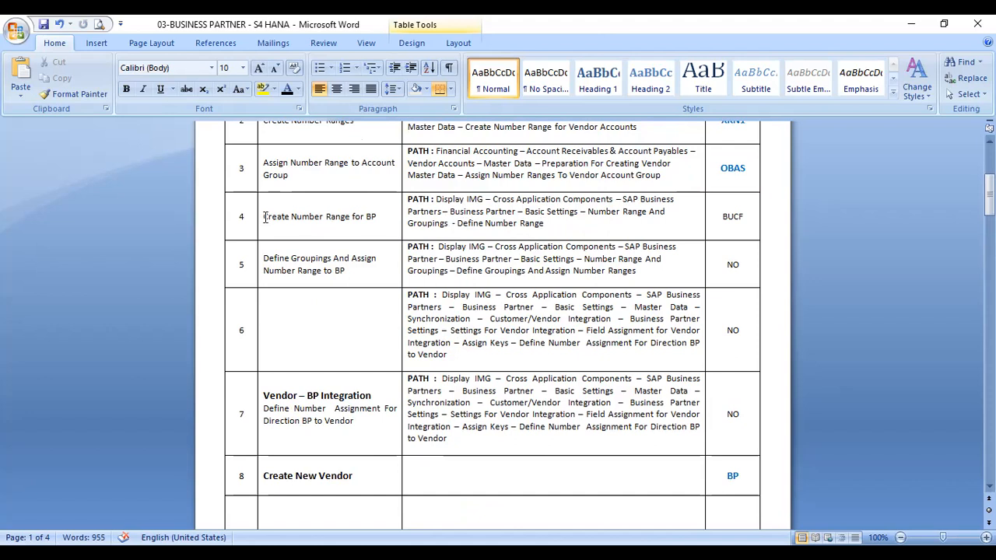
{"action": "left_click_drag", "start_coordinate": [263, 217], "coordinate": [380, 217]}
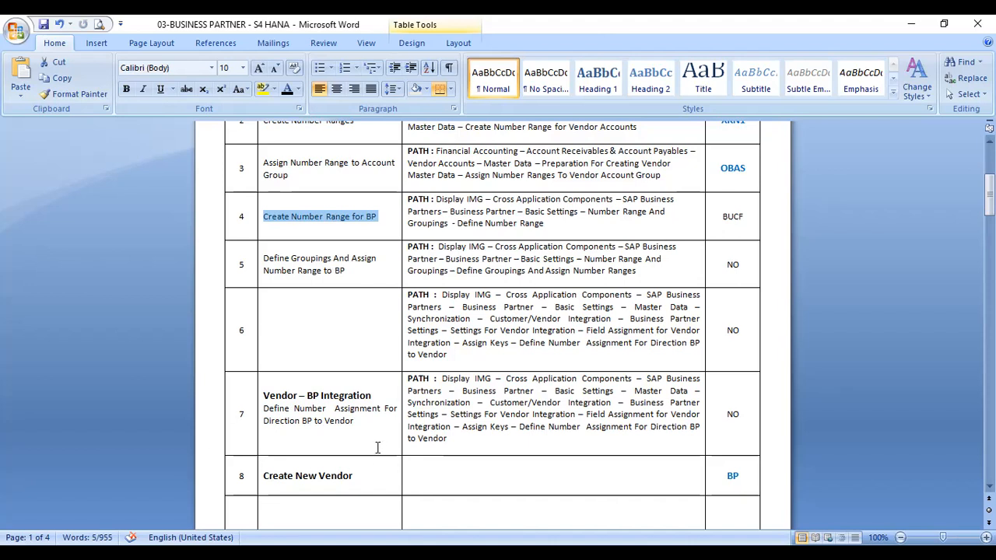
{"action": "scroll", "coordinate": [451, 413], "scroll_direction": "down", "scroll_amount": 2}
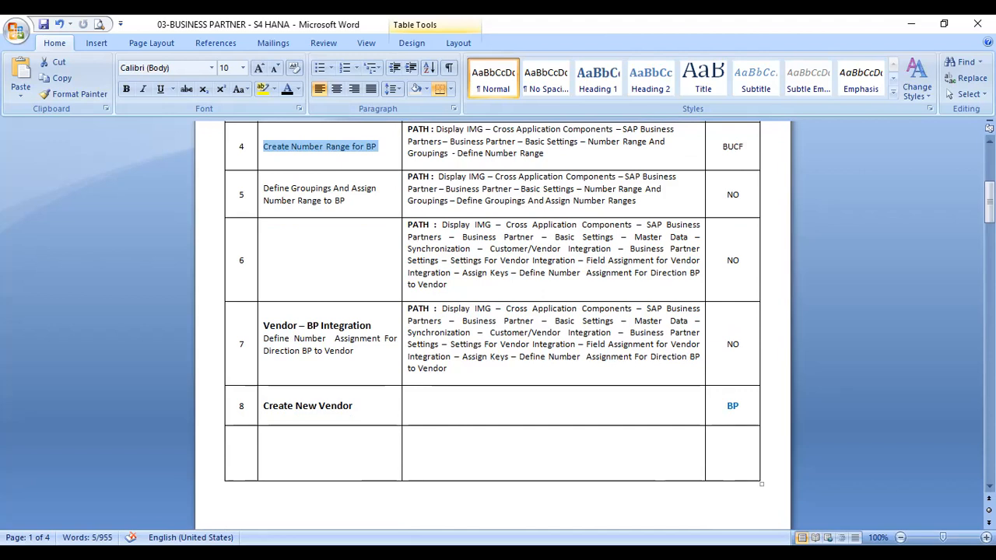
- Switch to the SAP GUI window and start transaction SPRO
{"action": "key", "text": "alt+Tab"}
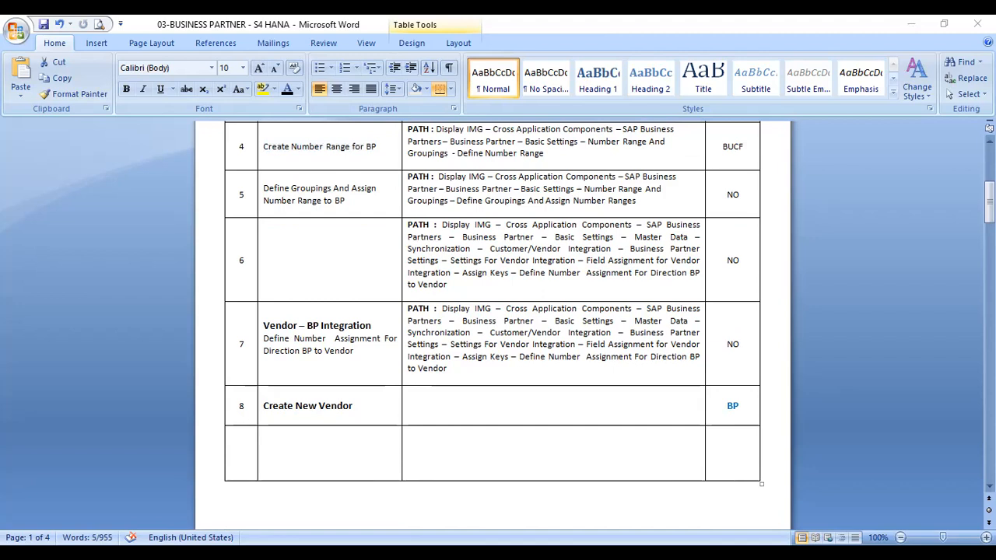
{"action": "key", "text": "alt+Tab"}
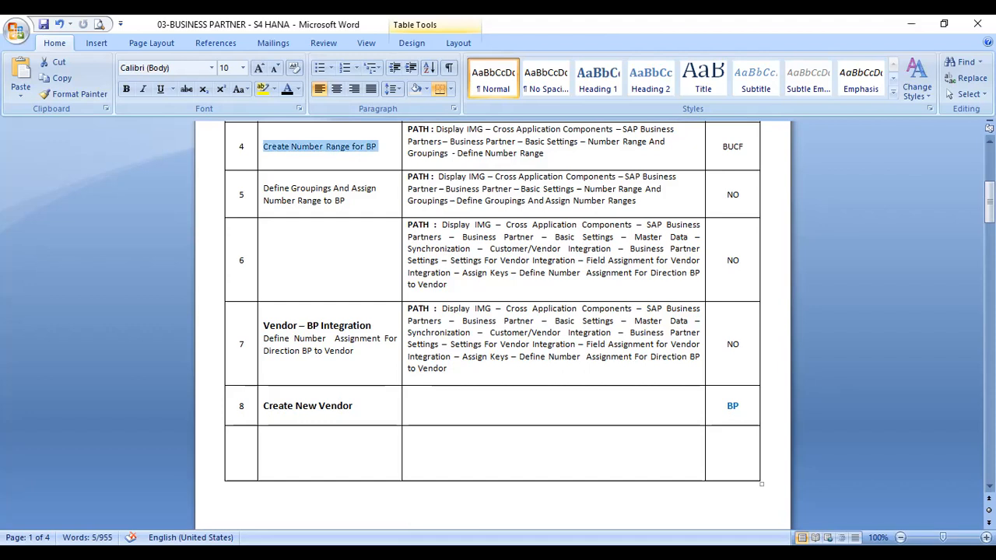
{"action": "key", "text": "alt+Tab"}
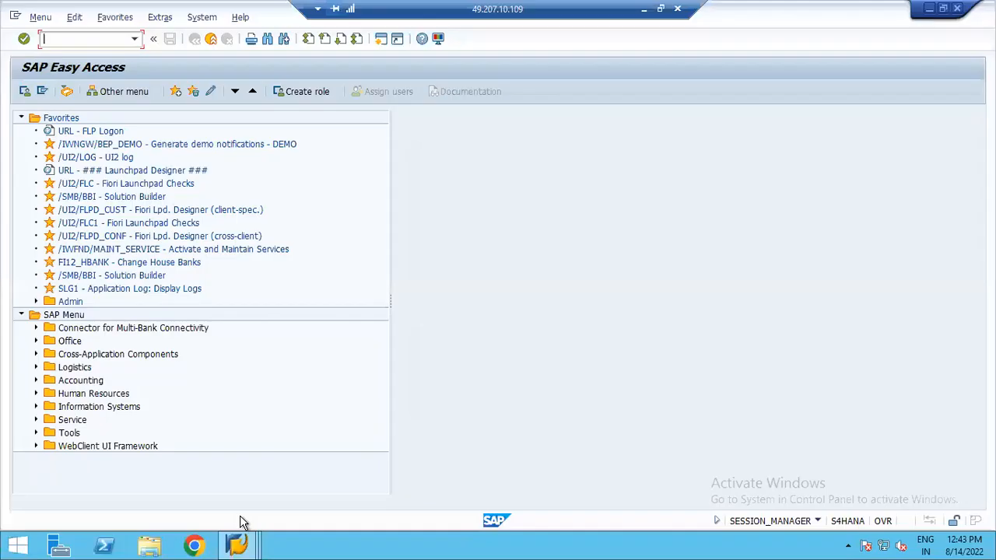
{"action": "mouse_move", "coordinate": [241, 547]}
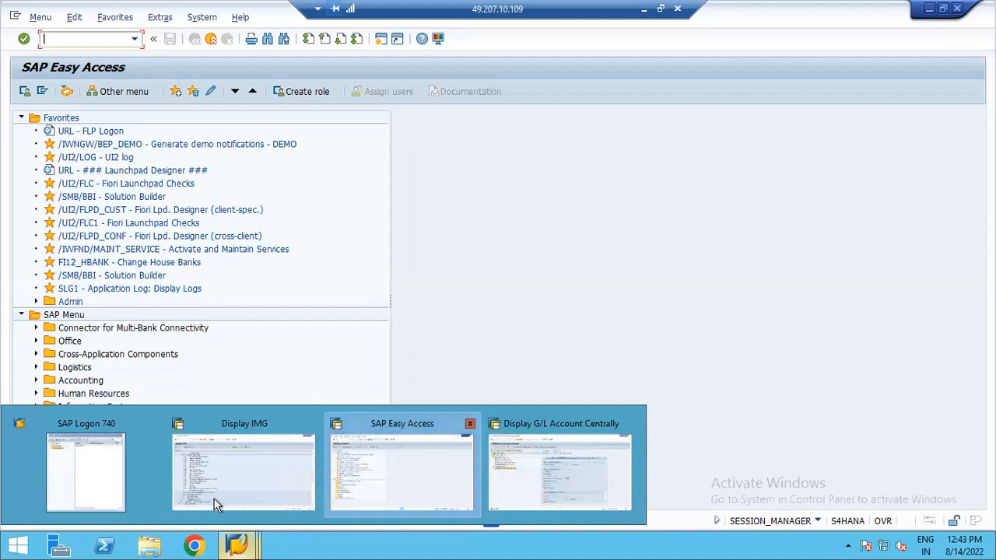
{"action": "mouse_move", "coordinate": [297, 515]}
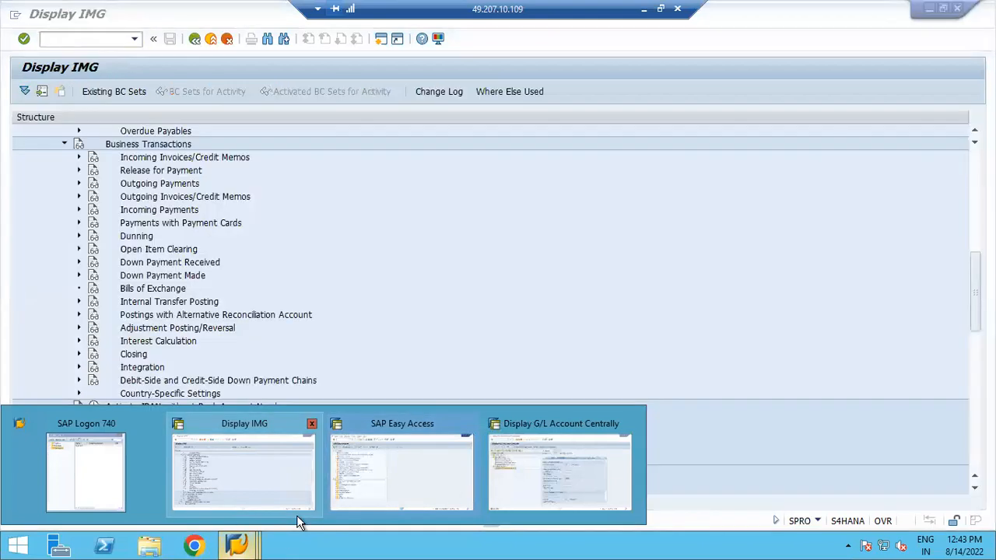
{"action": "mouse_move", "coordinate": [355, 470]}
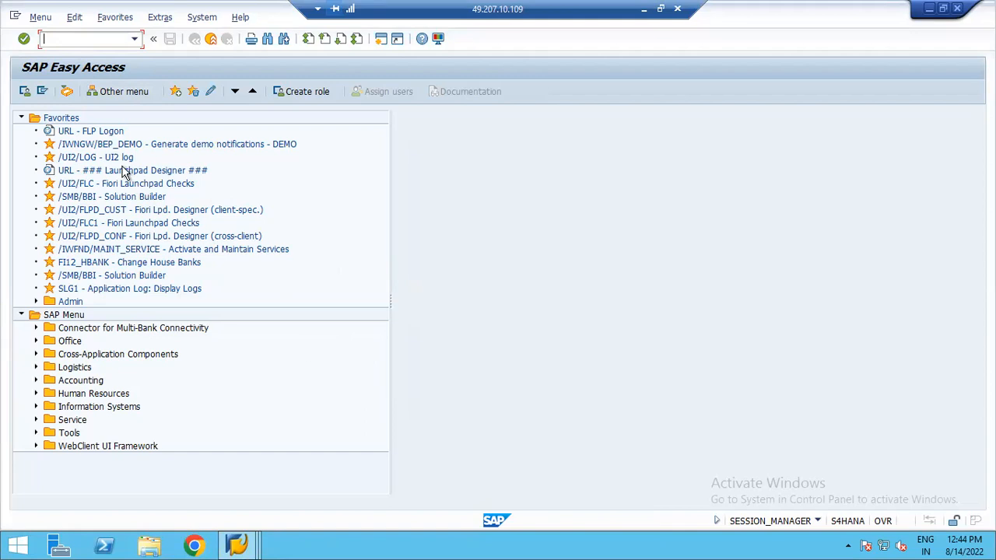
{"action": "type", "text": "spro"}
{"action": "key", "text": "Return"}
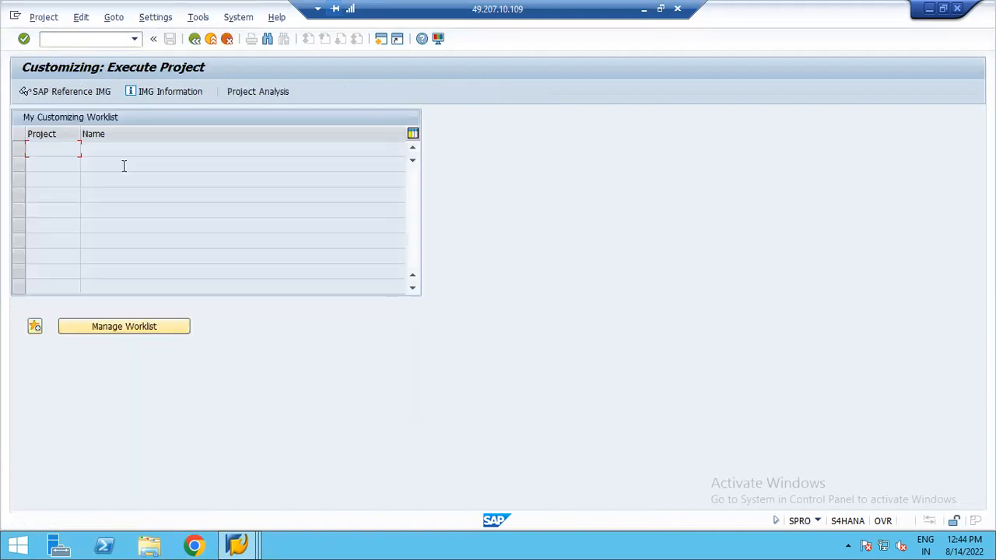
- Open the SAP Reference IMG and run Define Account Groups with Screen Layout (Vendors) under vendor master data preparations
{"action": "left_click", "coordinate": [76, 92]}
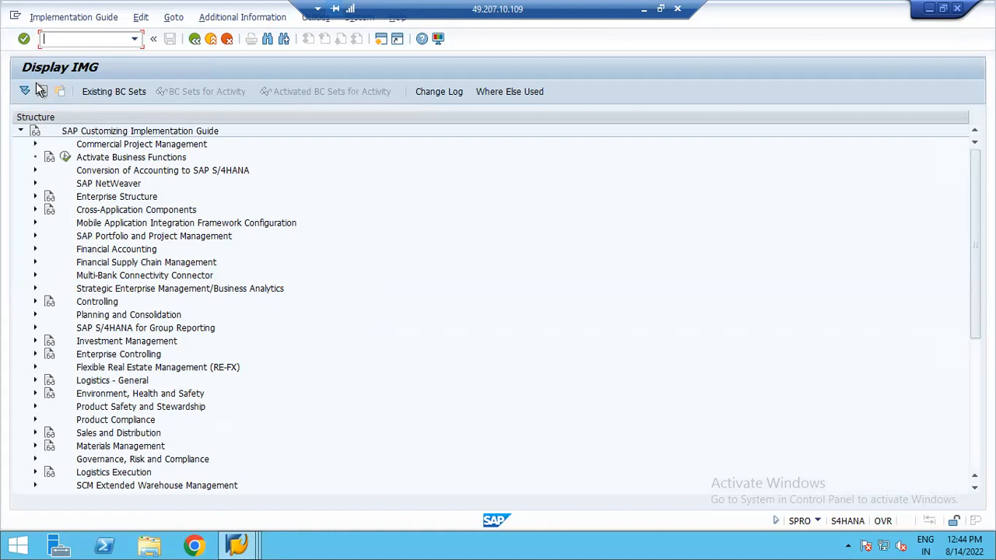
{"action": "left_click", "coordinate": [34, 250]}
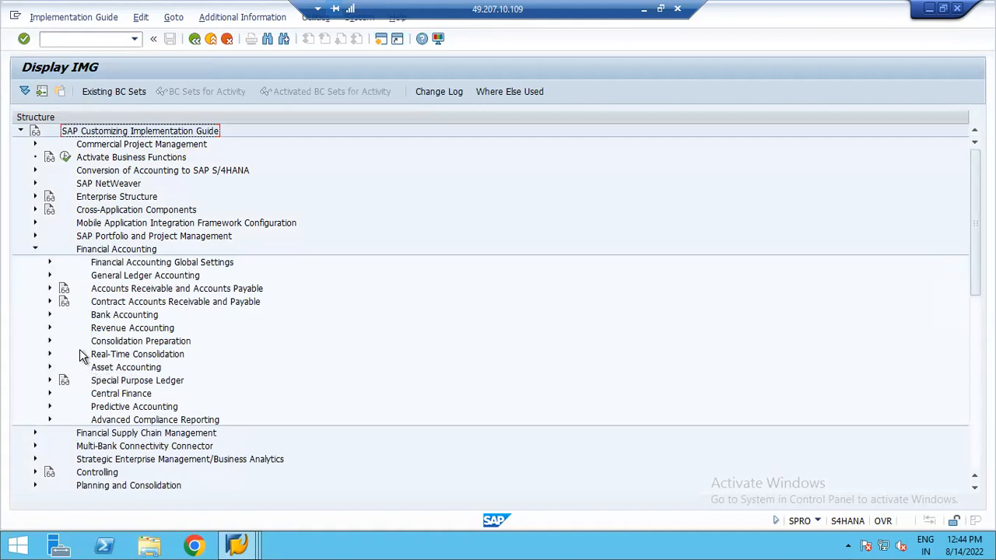
{"action": "left_click", "coordinate": [50, 288]}
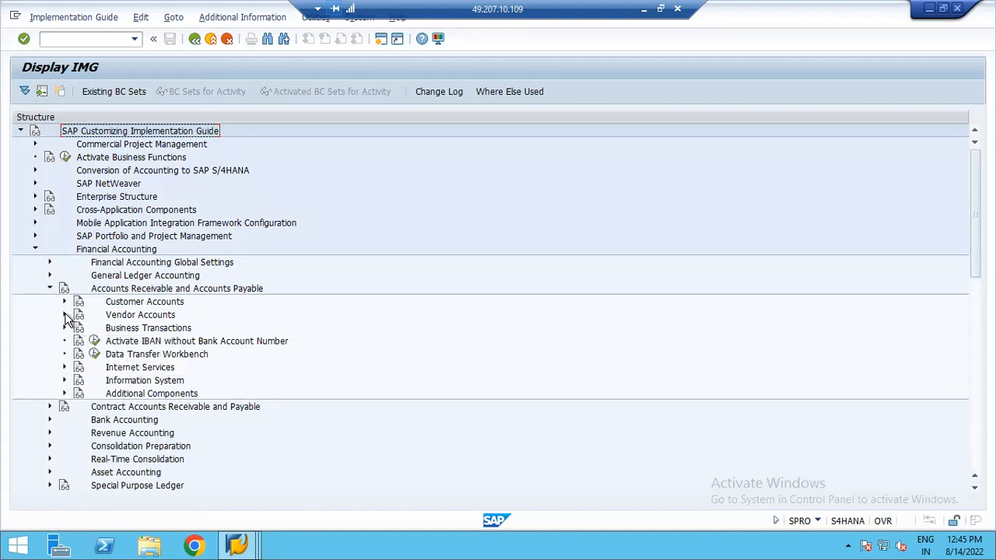
{"action": "left_click", "coordinate": [65, 315]}
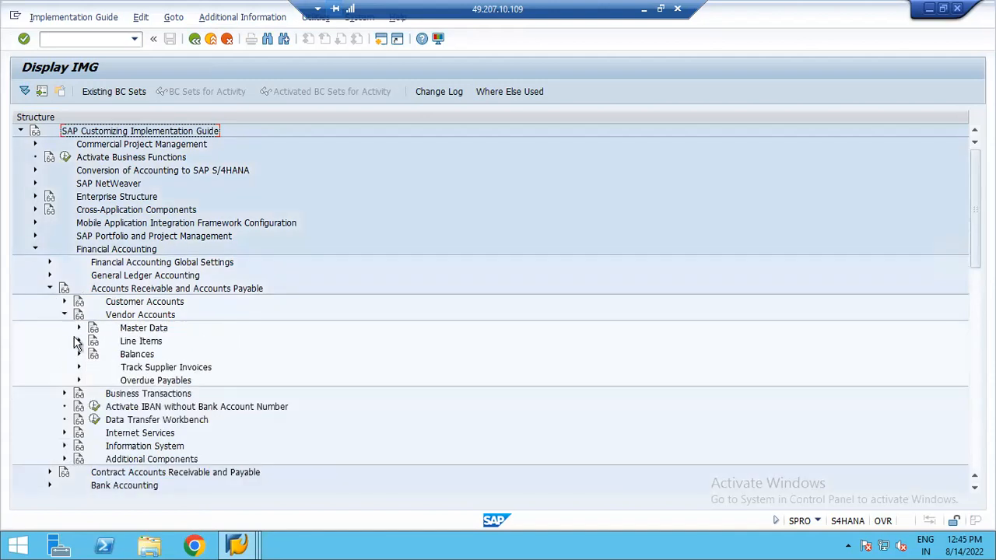
{"action": "left_click", "coordinate": [79, 328]}
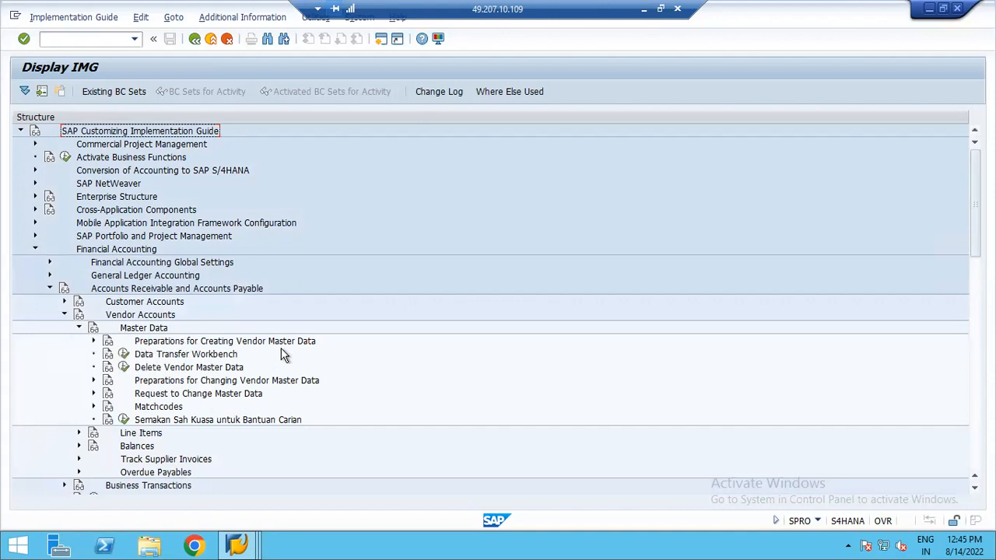
{"action": "left_click", "coordinate": [94, 343]}
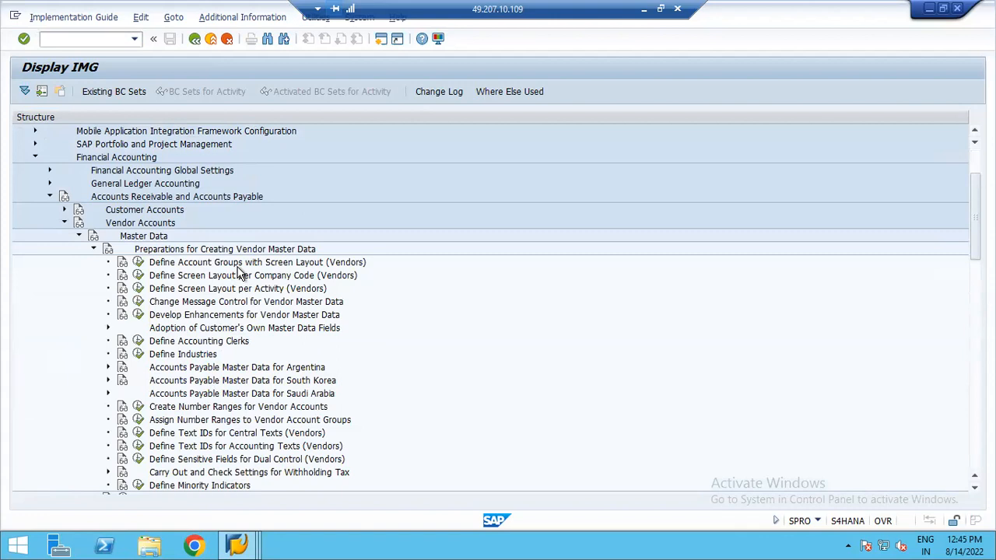
{"action": "left_click", "coordinate": [137, 263]}
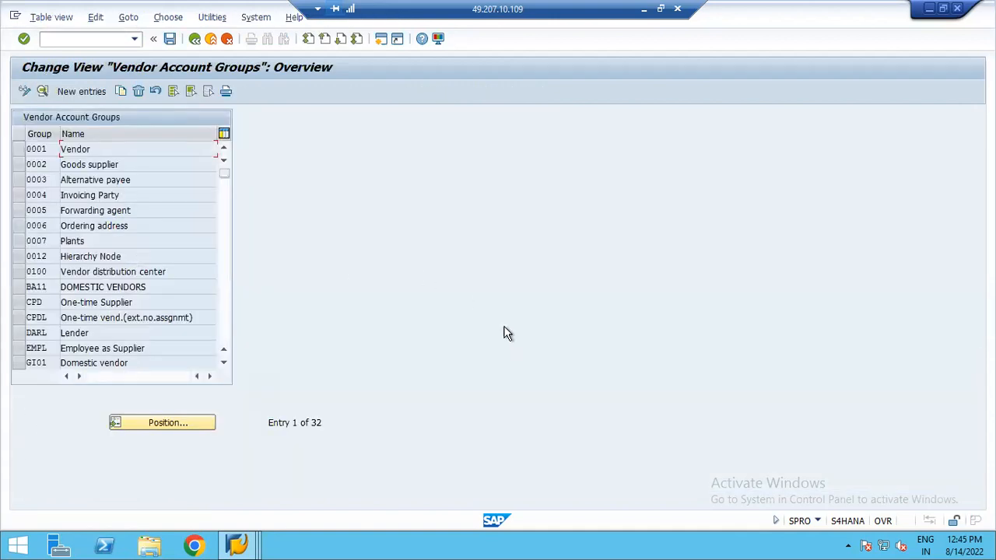
- Create a new vendor account group entry with the code ZUL1
{"action": "left_click", "coordinate": [819, 522]}
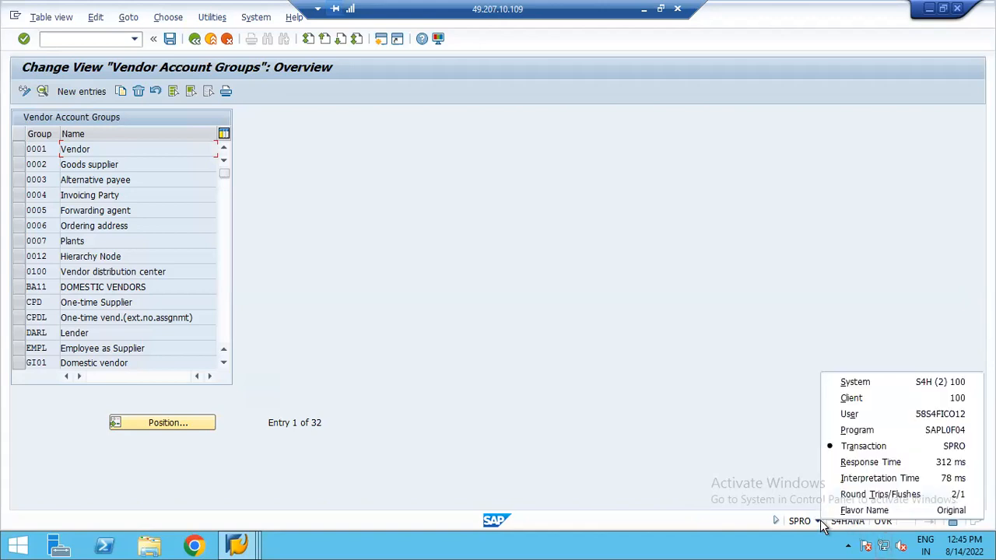
{"action": "left_click", "coordinate": [856, 448]}
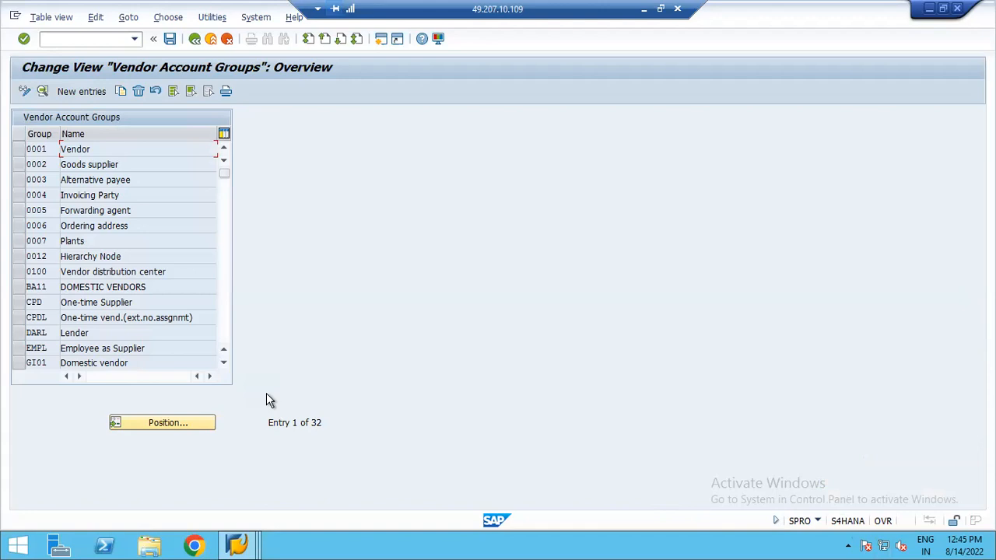
{"action": "left_click", "coordinate": [78, 94]}
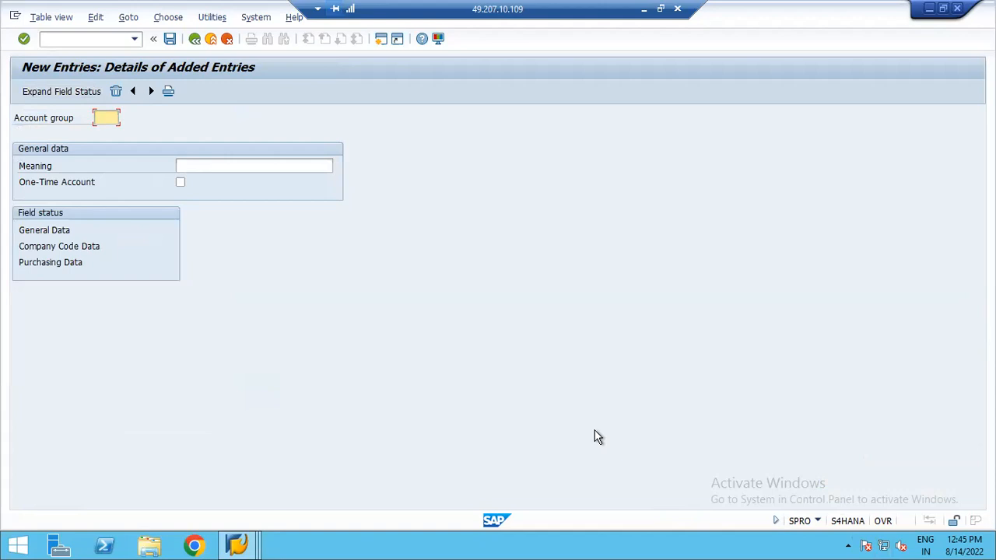
{"action": "type", "text": "z"}
{"action": "key", "text": "BackSpace"}
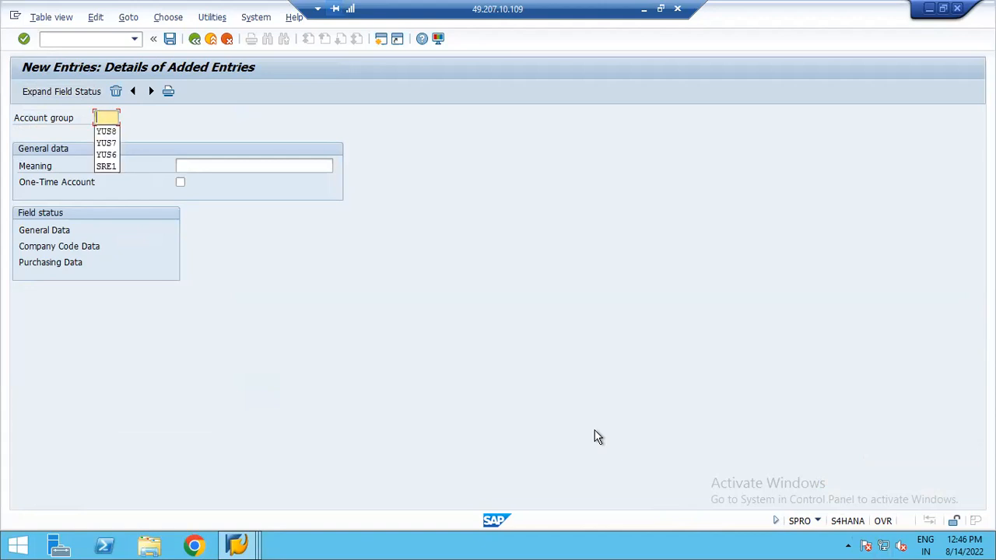
{"action": "type", "text": "ZUL1"}
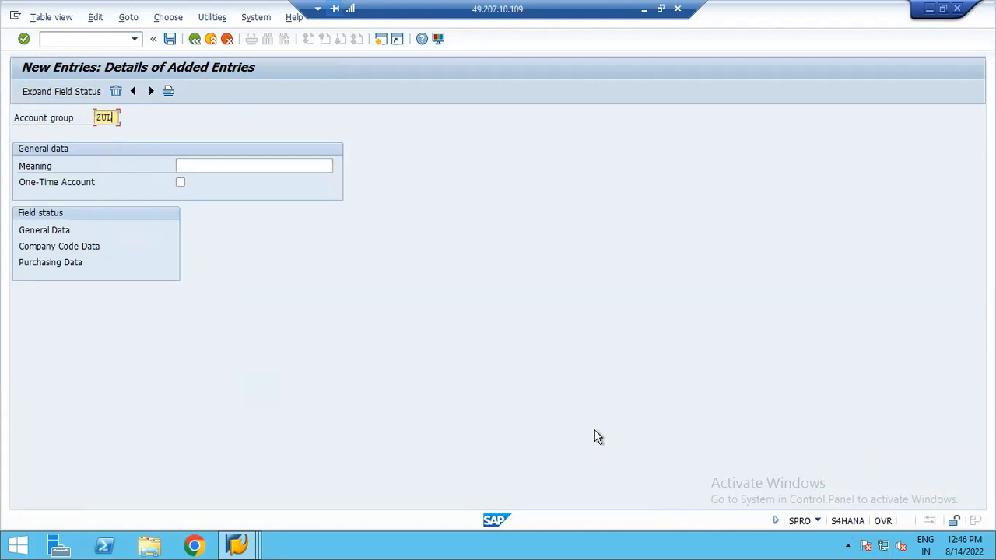
- Set the account group's meaning to Domestic Vendors - YUS8
{"action": "key", "text": "Tab"}
{"action": "type", "text": "d"}
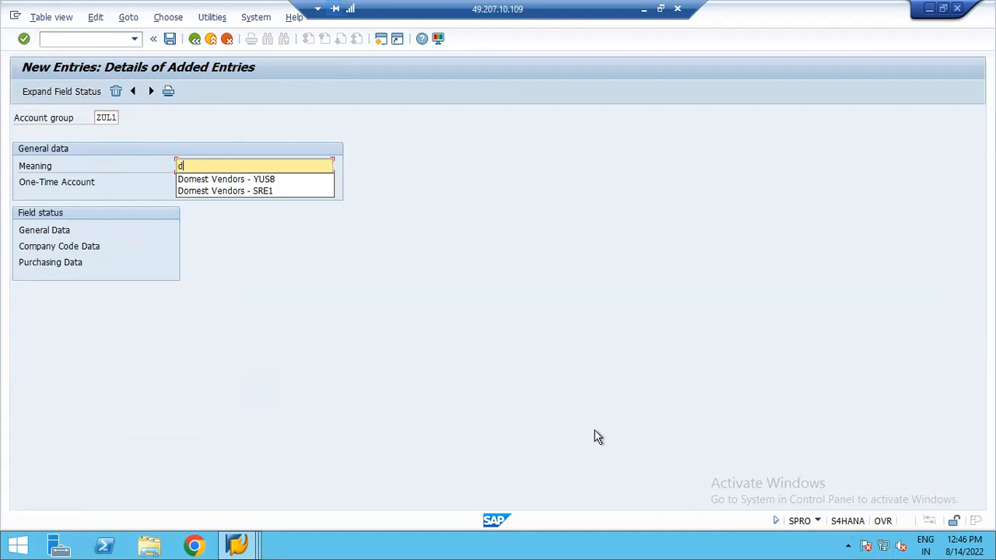
{"action": "left_click", "coordinate": [232, 179]}
{"action": "left_click", "coordinate": [254, 165]}
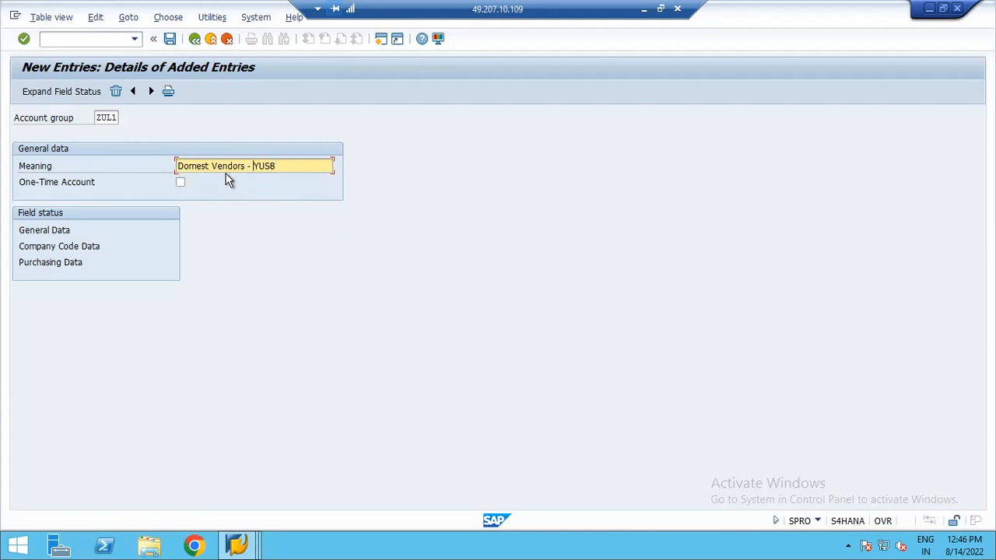
{"action": "left_click", "coordinate": [211, 167]}
{"action": "key", "text": "BackSpace"}
{"action": "type", "text": "ic"}
- Make the reconciliation account a required entry in ZUL1's company code account management field status and save under the customizing request
{"action": "left_click", "coordinate": [35, 247]}
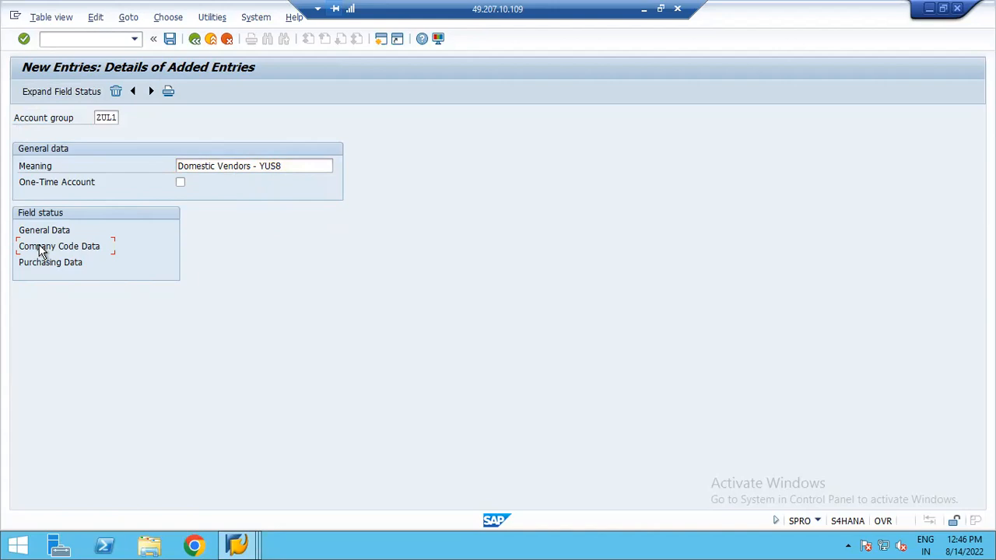
{"action": "double_click", "coordinate": [41, 249]}
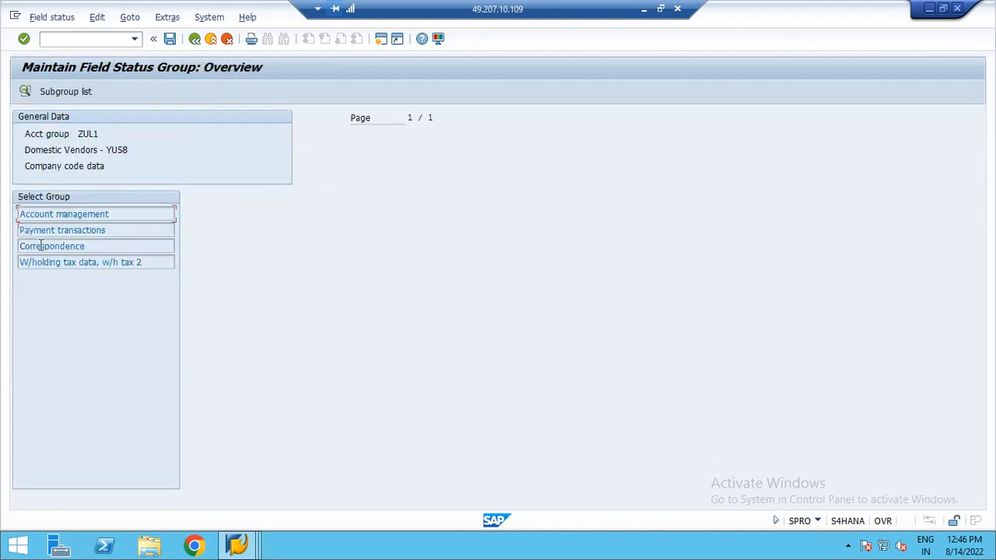
{"action": "double_click", "coordinate": [69, 214]}
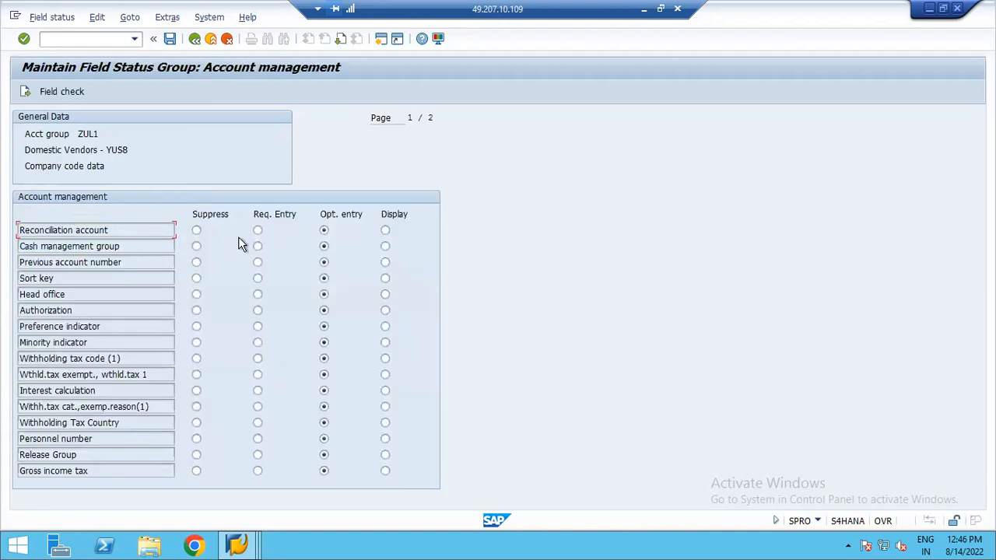
{"action": "left_click", "coordinate": [257, 231]}
{"action": "left_click", "coordinate": [170, 38]}
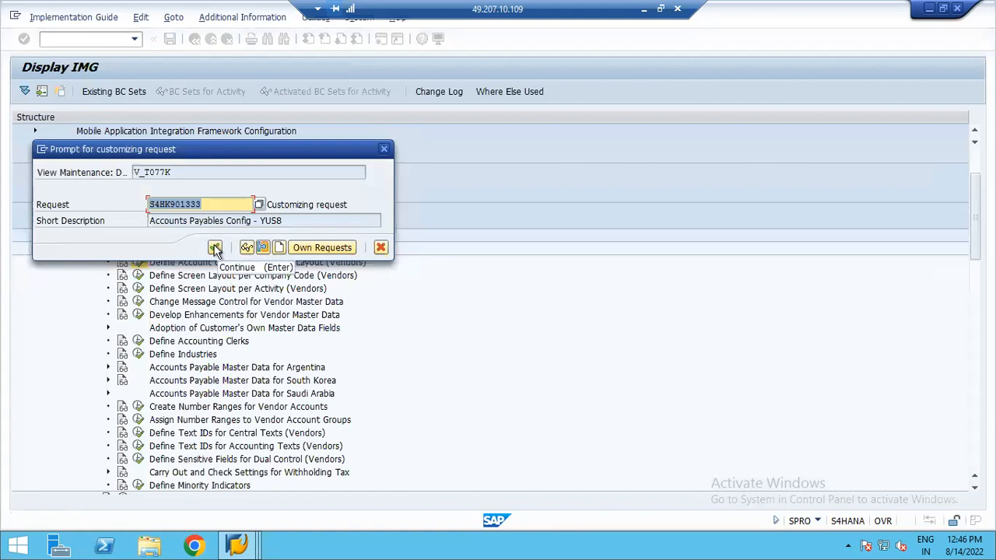
{"action": "left_click", "coordinate": [215, 247]}
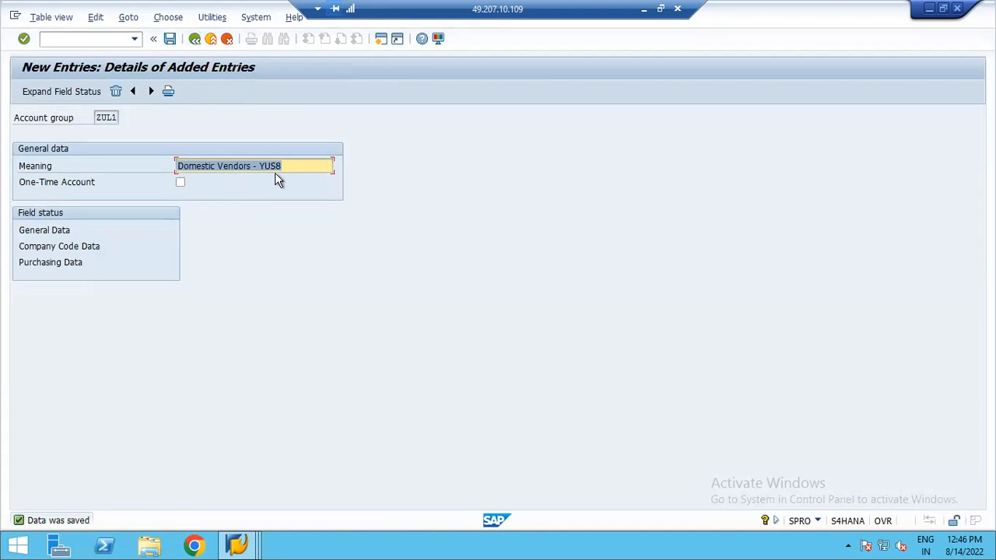
- Add a new vendor account group ZUL2 with the meaning National Vendors - YUS8
{"action": "left_click", "coordinate": [151, 91]}
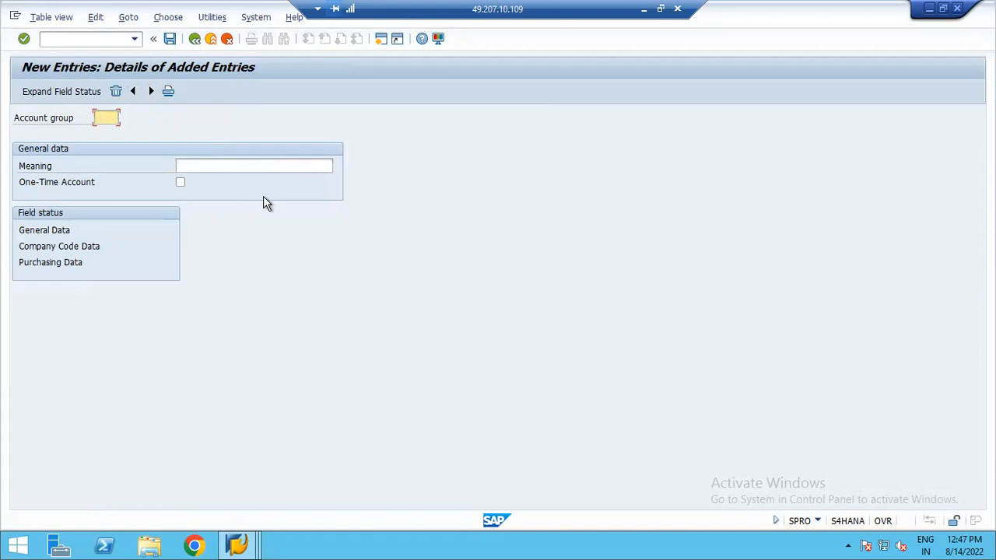
{"action": "type", "text": "zu"}
{"action": "key", "text": "BackSpace"}
{"action": "key", "text": "BackSpace"}
{"action": "type", "text": "zu"}
{"action": "key", "text": "BackSpace"}
{"action": "key", "text": "BackSpace"}
{"action": "type", "text": "ZUL2"}
{"action": "key", "text": "Tab"}
{"action": "type", "text": "N"}
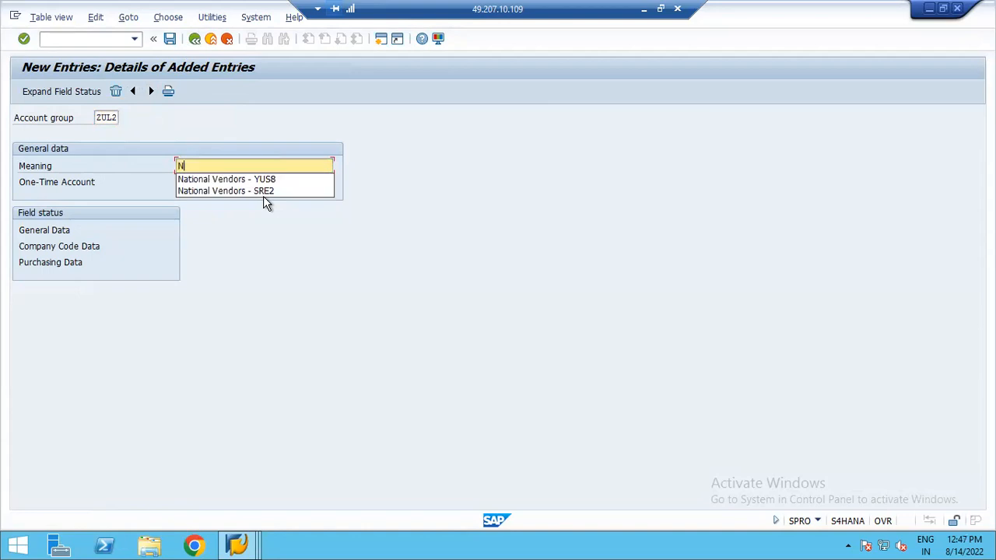
{"action": "left_click", "coordinate": [232, 179]}
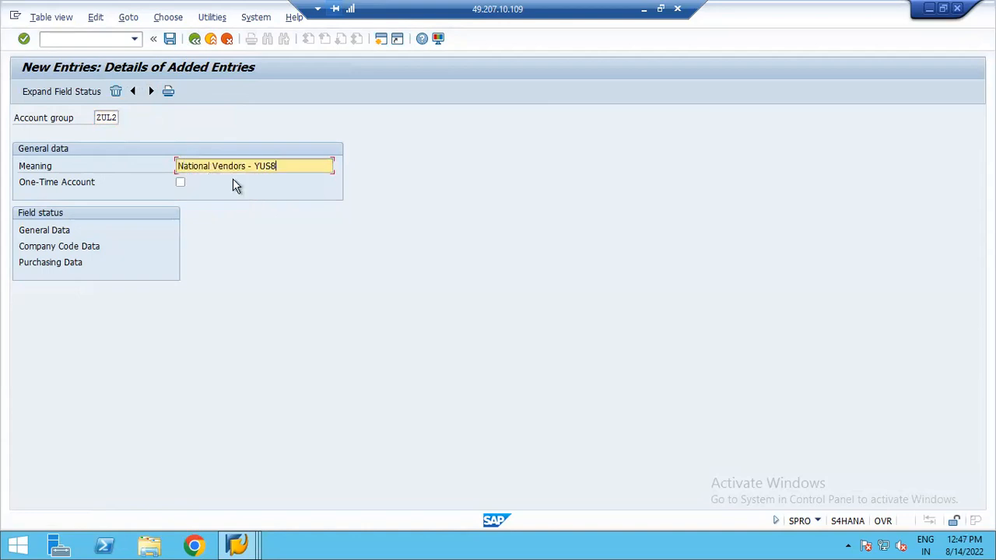
- Make the reconciliation account a required entry in ZUL2's company code account management field status and save
{"action": "double_click", "coordinate": [64, 245]}
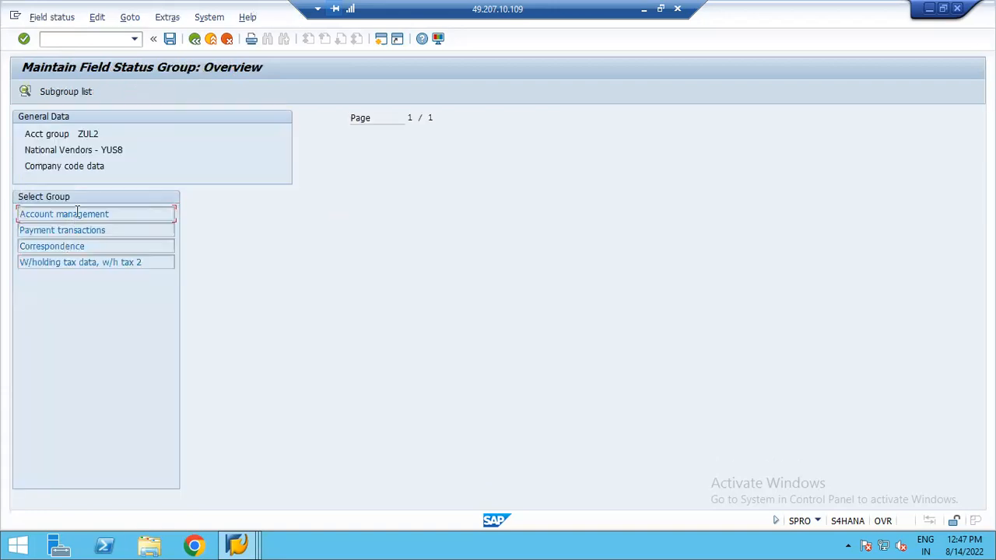
{"action": "double_click", "coordinate": [78, 214]}
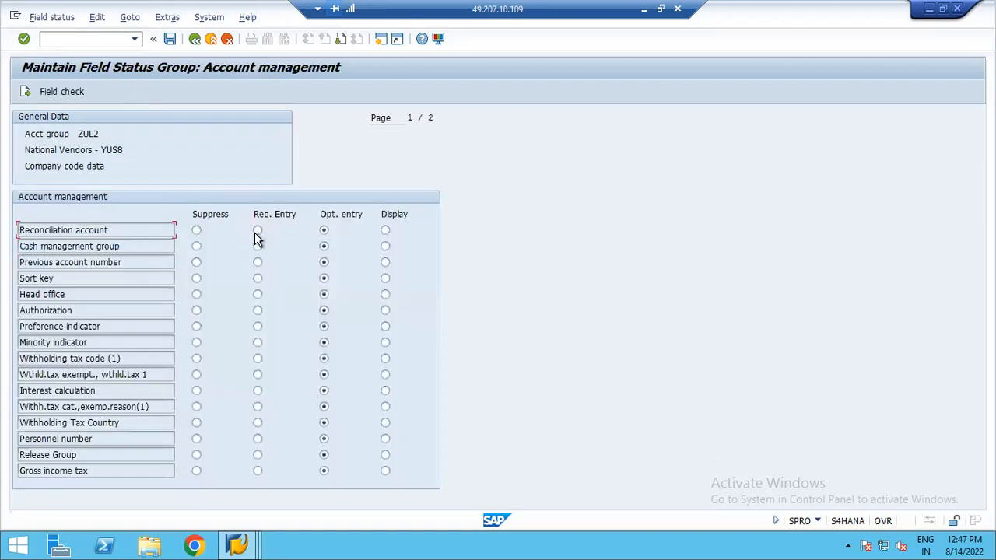
{"action": "left_click", "coordinate": [256, 231]}
{"action": "left_click", "coordinate": [170, 40]}
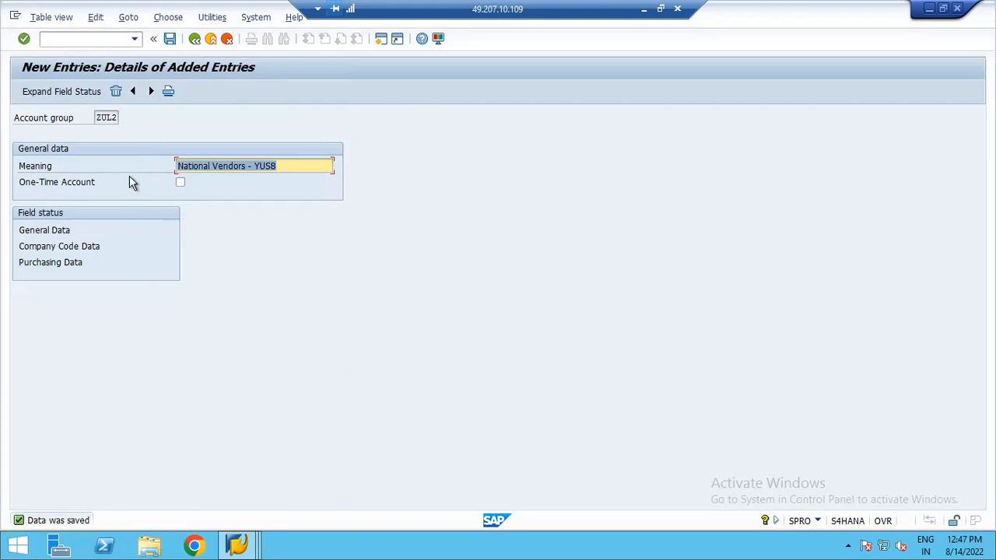
- Add a new vendor account group ZUL3 with the meaning International Vendors - YUS8
{"action": "left_click", "coordinate": [152, 92]}
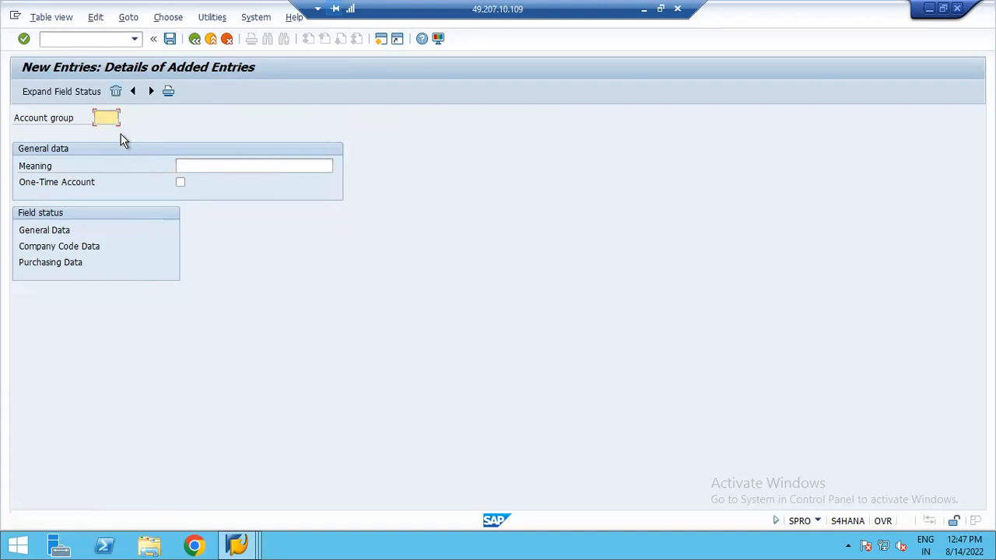
{"action": "type", "text": "ZUL3"}
{"action": "key", "text": "Tab"}
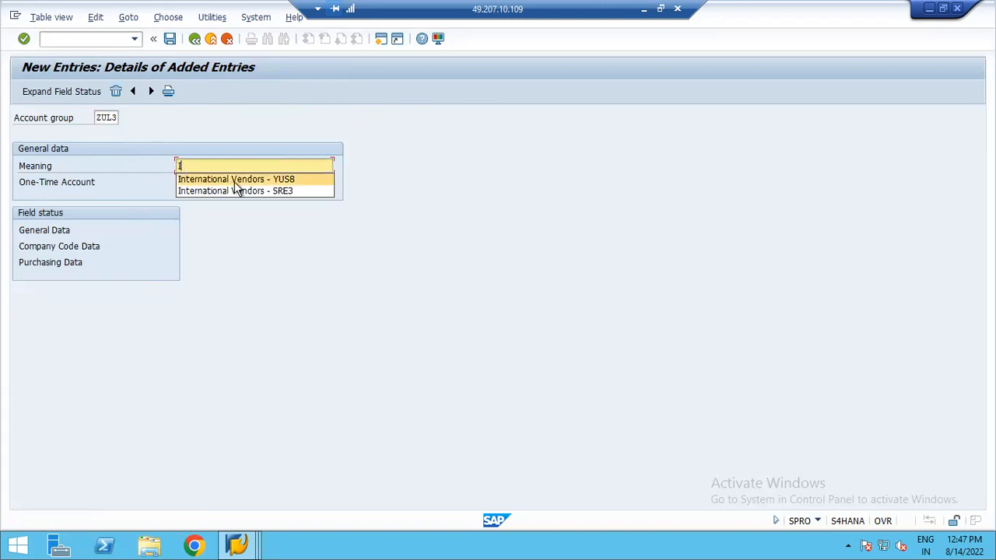
{"action": "left_click", "coordinate": [237, 180]}
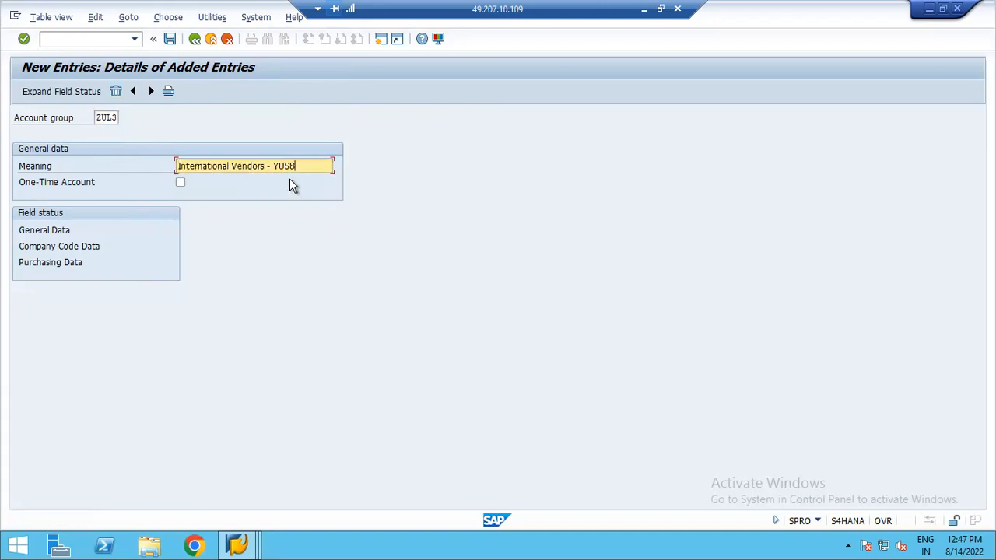
- Make the reconciliation account a required entry in ZUL3's company code field status, save, and exit back to the IMG
{"action": "double_click", "coordinate": [59, 245]}
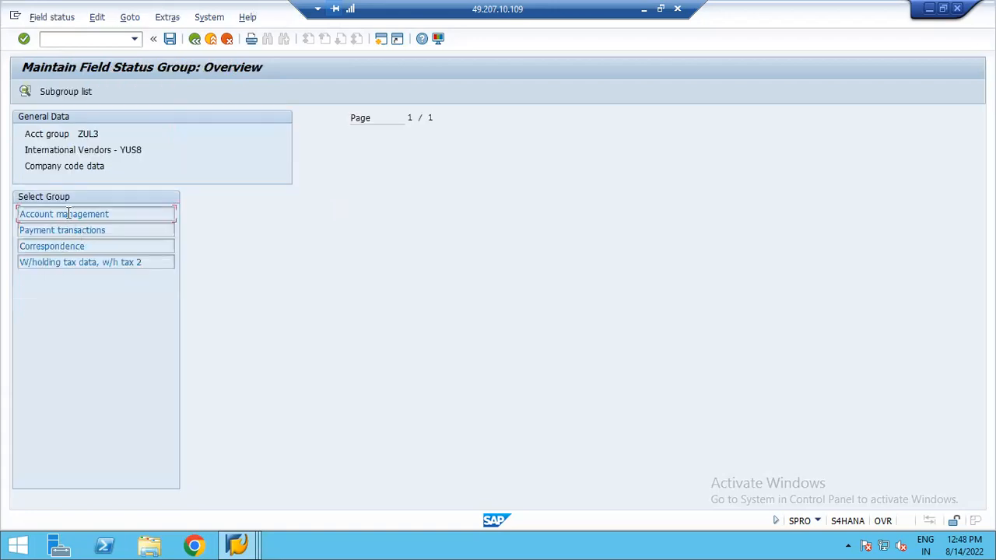
{"action": "double_click", "coordinate": [67, 213]}
{"action": "left_click", "coordinate": [257, 230]}
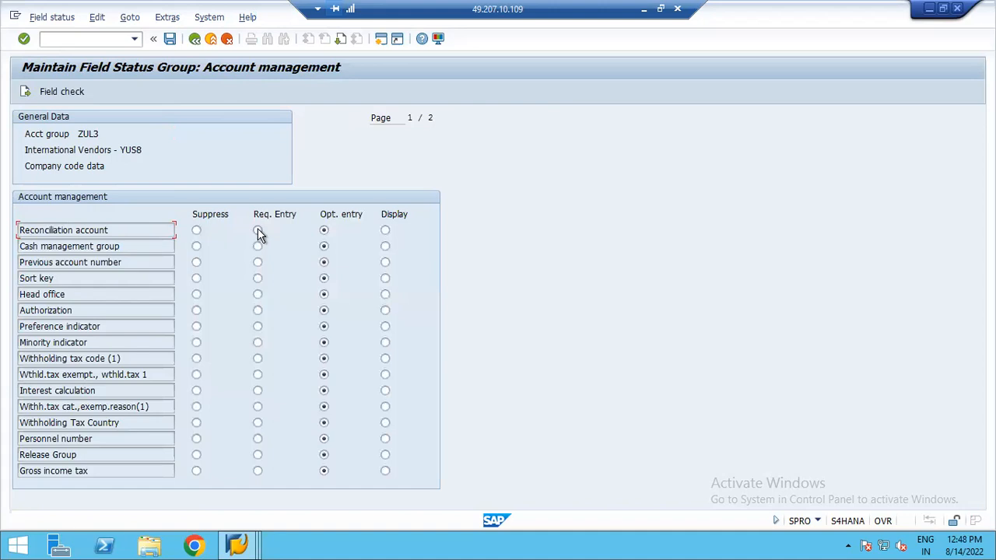
{"action": "left_click", "coordinate": [170, 39]}
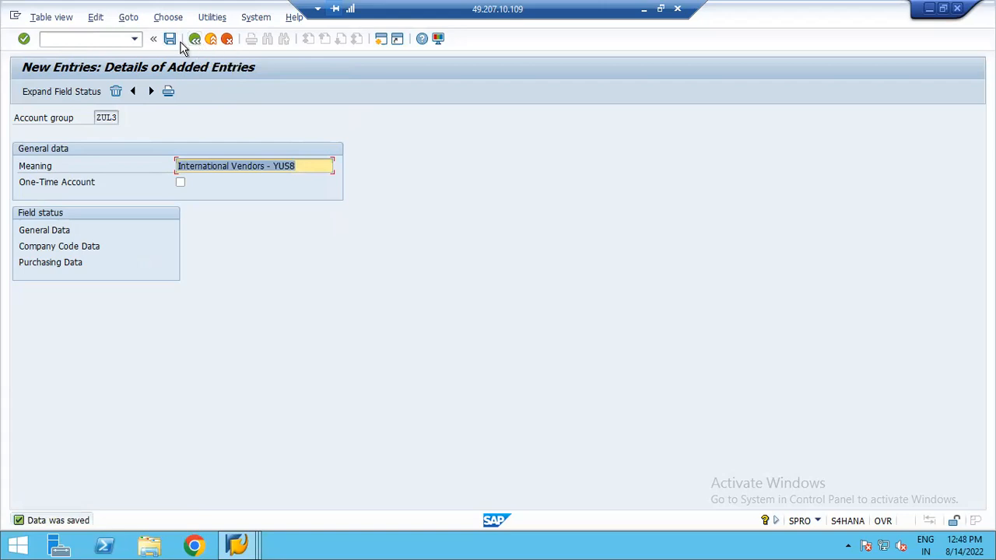
{"action": "left_click", "coordinate": [169, 39]}
{"action": "left_click", "coordinate": [195, 39]}
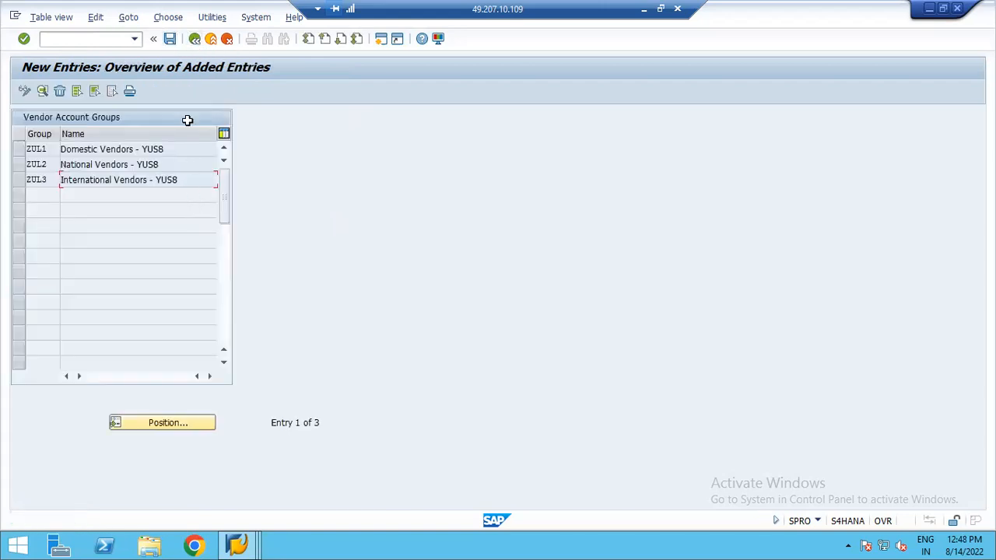
{"action": "left_click", "coordinate": [195, 39]}
{"action": "left_click", "coordinate": [194, 39]}
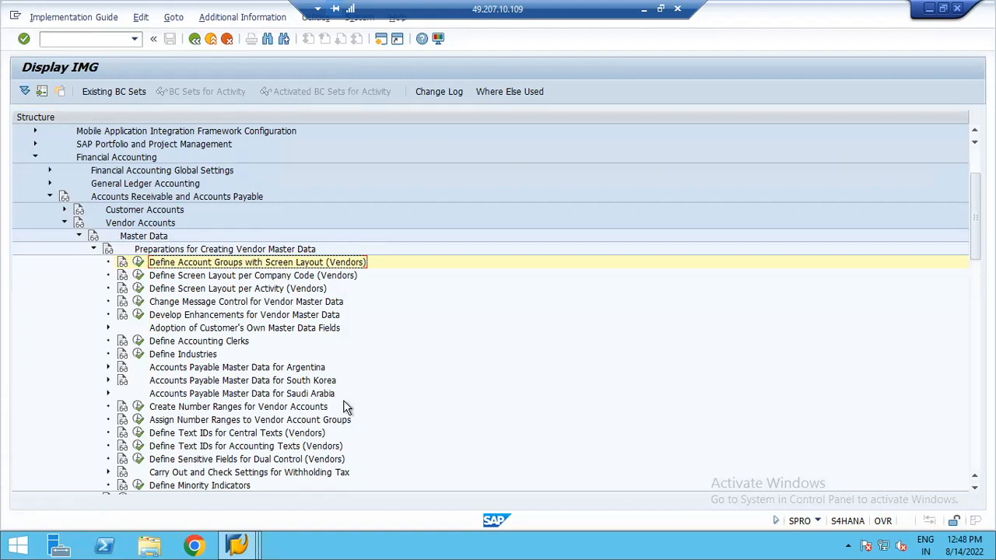
- Run Create Number Ranges for Vendor Accounts and open the vendor number range intervals for changing
{"action": "left_click", "coordinate": [252, 410]}
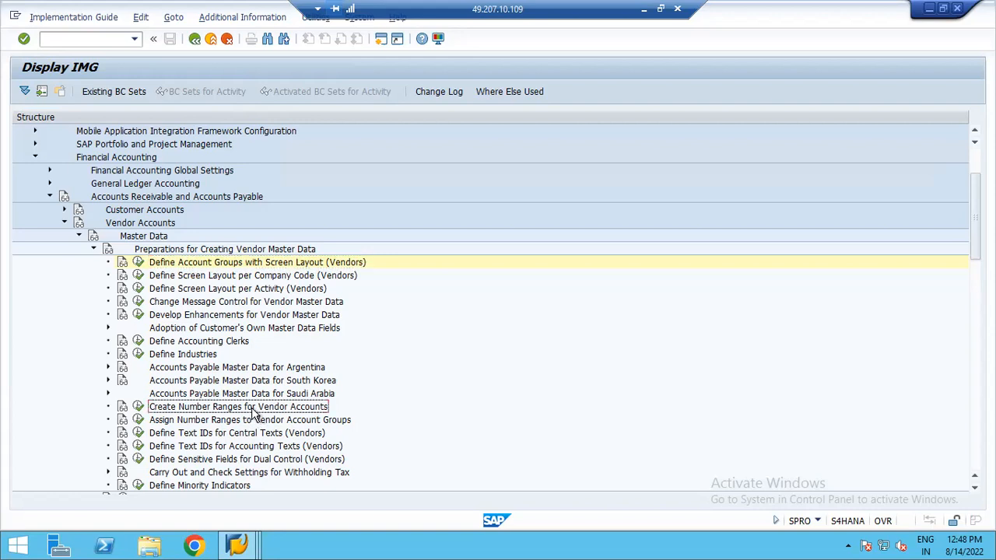
{"action": "left_click", "coordinate": [138, 408]}
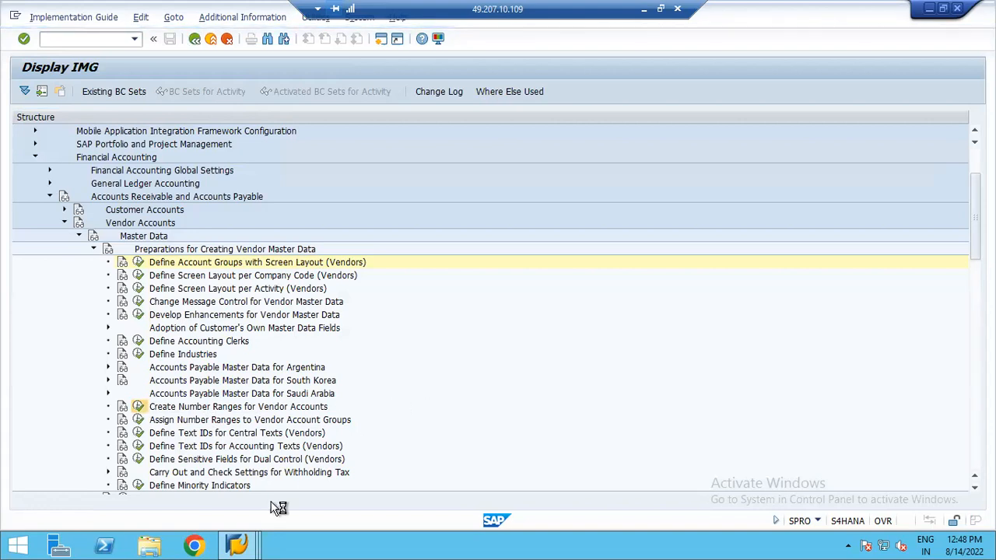
{"action": "left_click", "coordinate": [239, 547]}
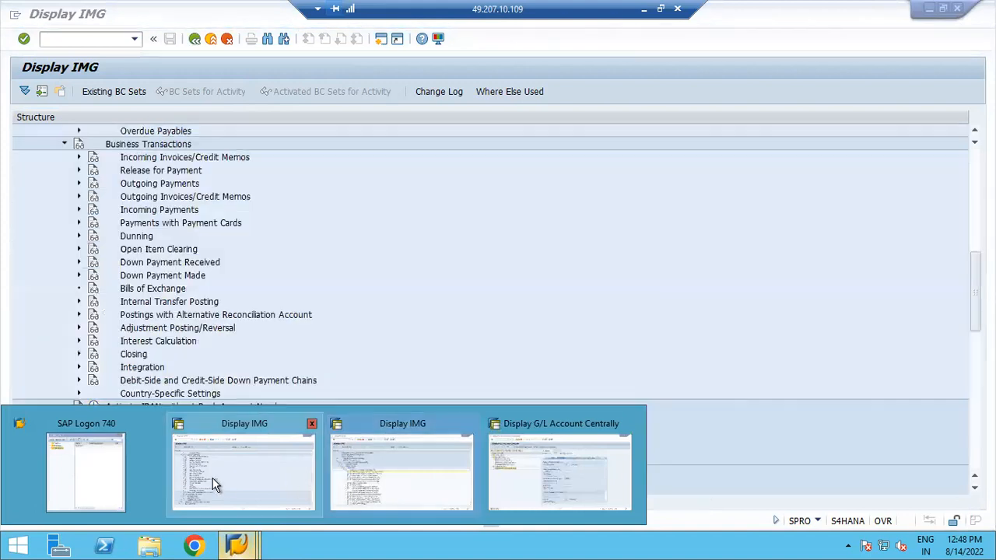
{"action": "left_click", "coordinate": [529, 438]}
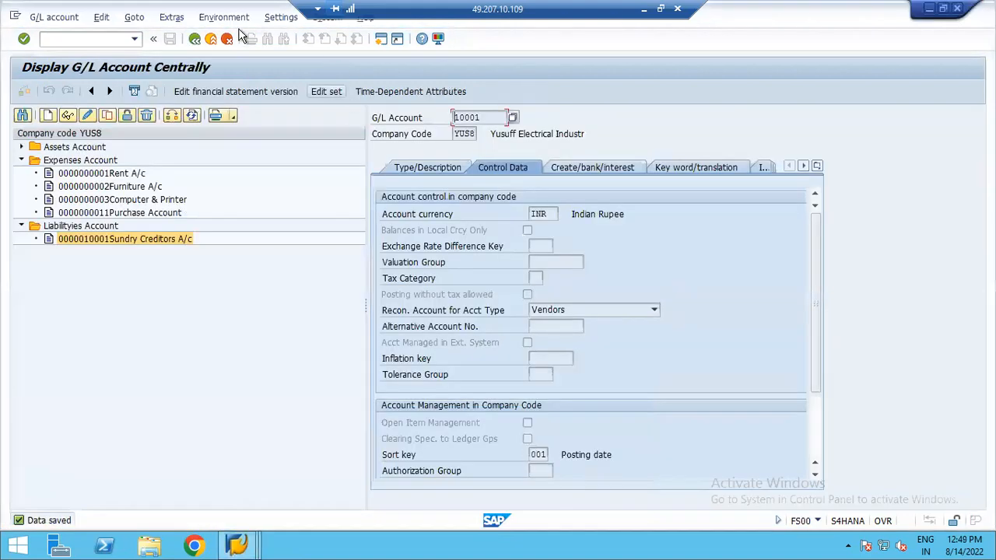
{"action": "left_click", "coordinate": [195, 39]}
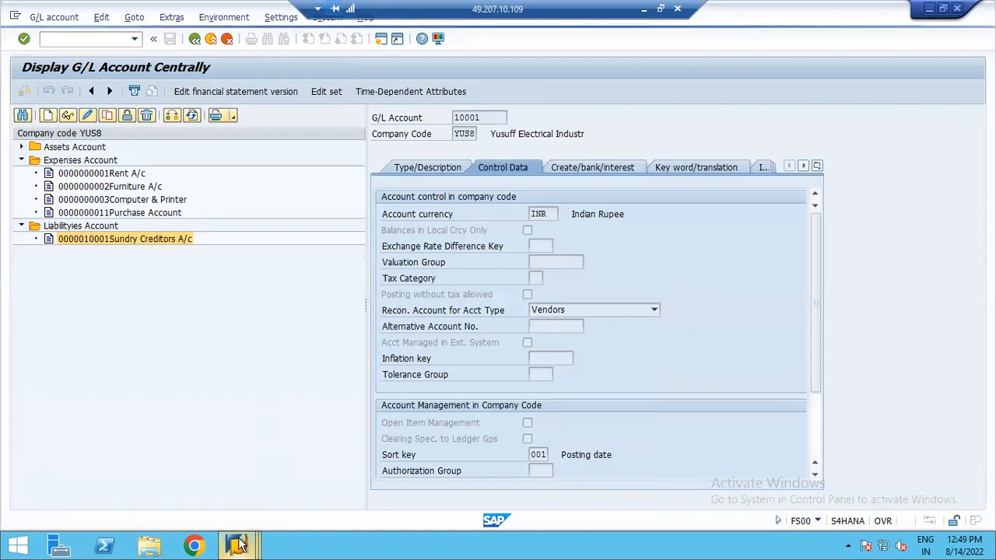
{"action": "mouse_move", "coordinate": [238, 544]}
{"action": "left_click", "coordinate": [414, 482]}
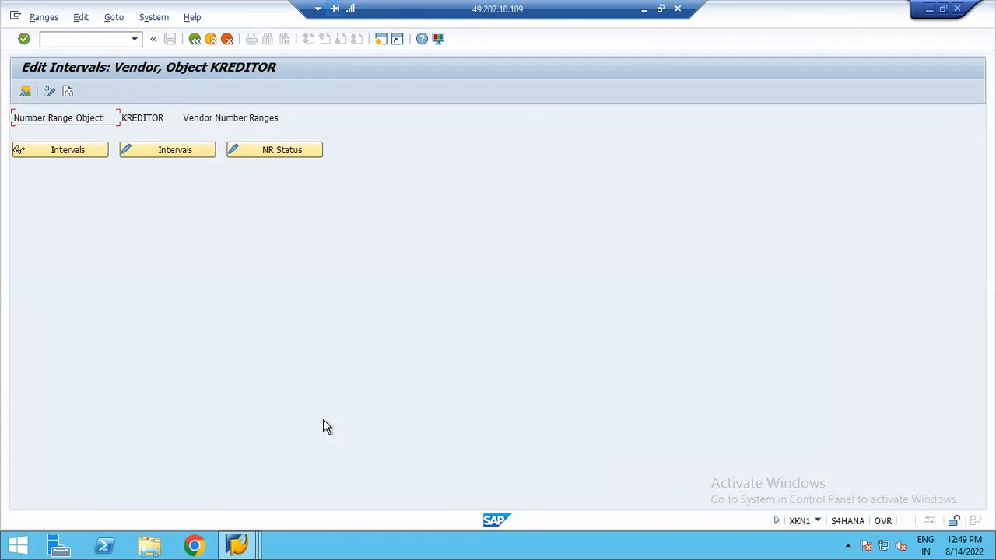
{"action": "left_click", "coordinate": [172, 156]}
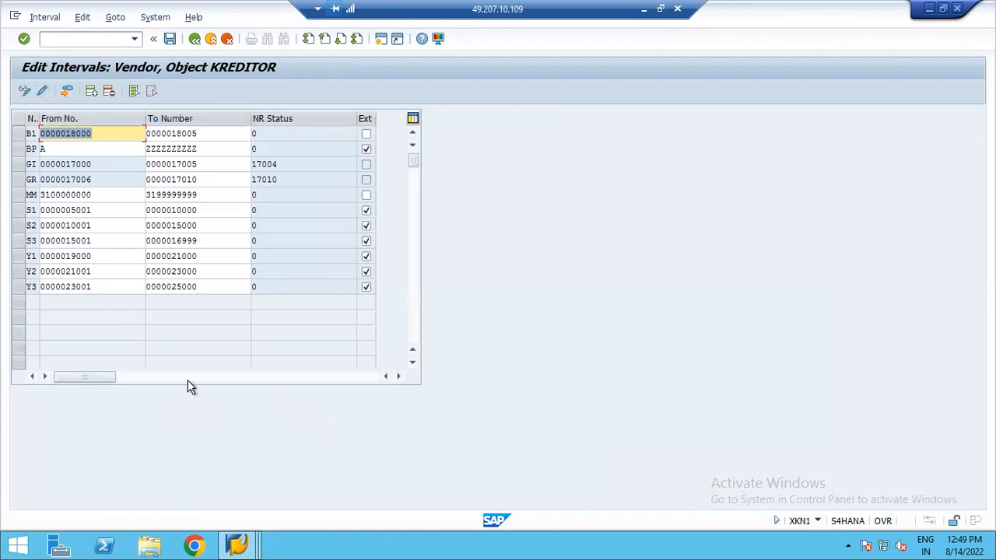
- Insert number range interval Z1 from 25001 to 27000 as an external range
{"action": "left_click", "coordinate": [91, 92]}
{"action": "type", "text": "Z1"}
{"action": "key", "text": "Tab"}
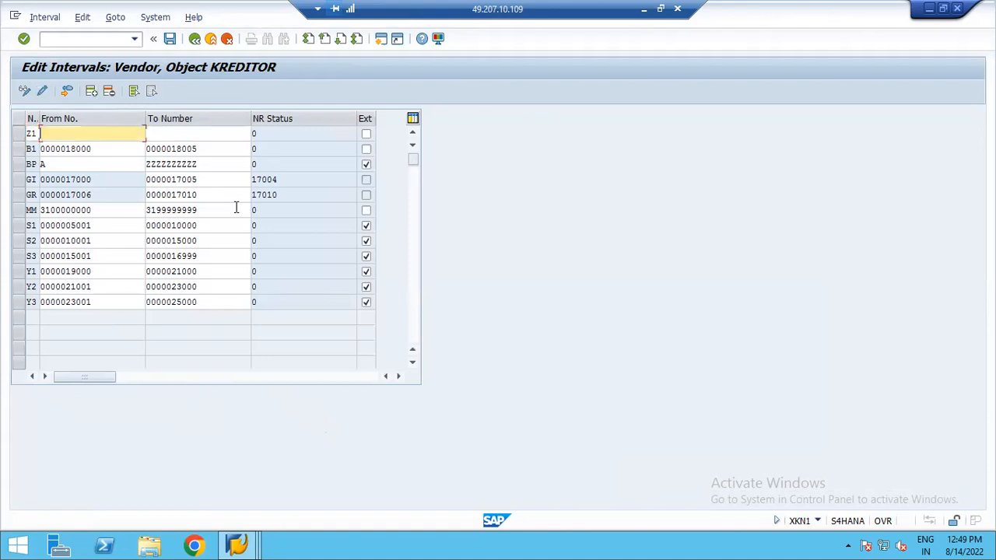
{"action": "type", "text": "25001"}
{"action": "key", "text": "Tab"}
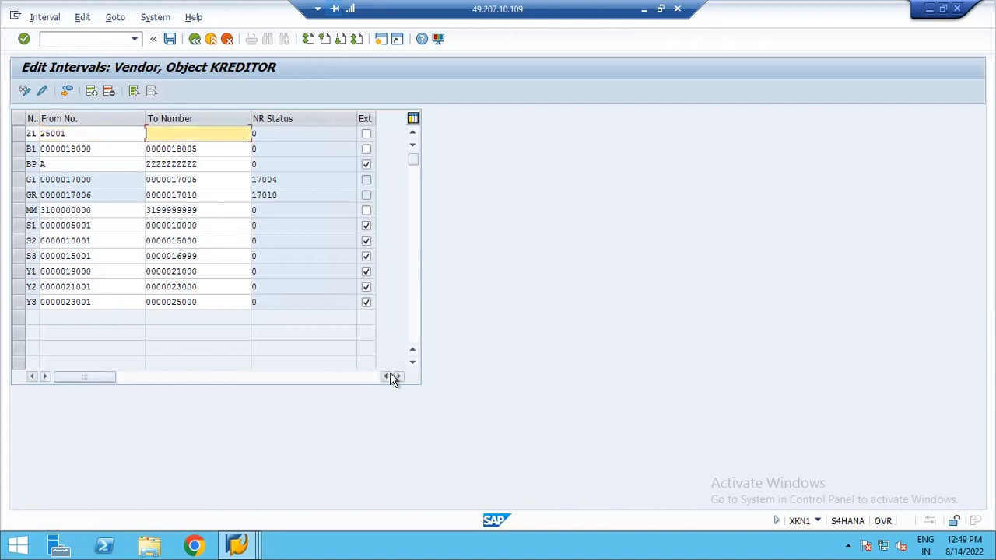
{"action": "type", "text": "27000"}
{"action": "left_click", "coordinate": [365, 135]}
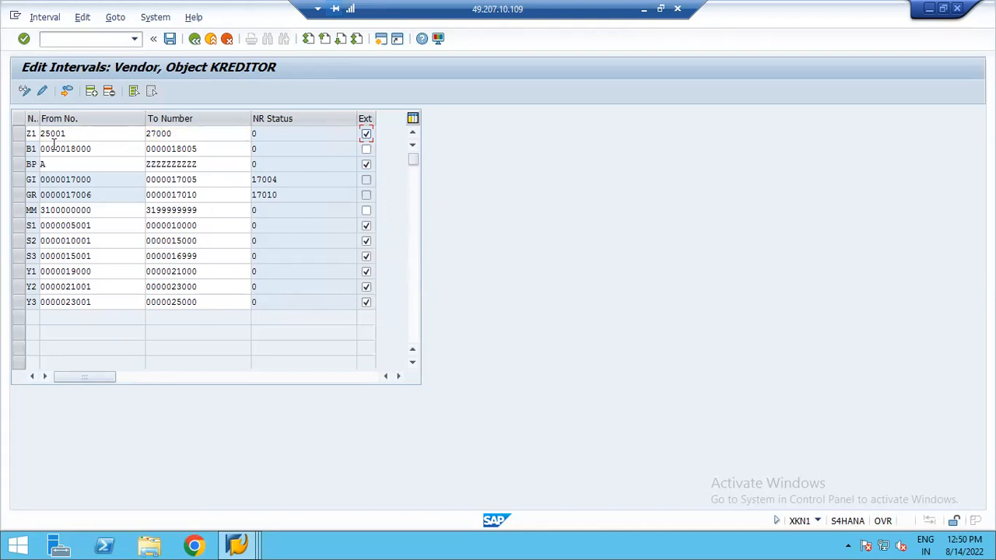
{"action": "left_click", "coordinate": [114, 94]}
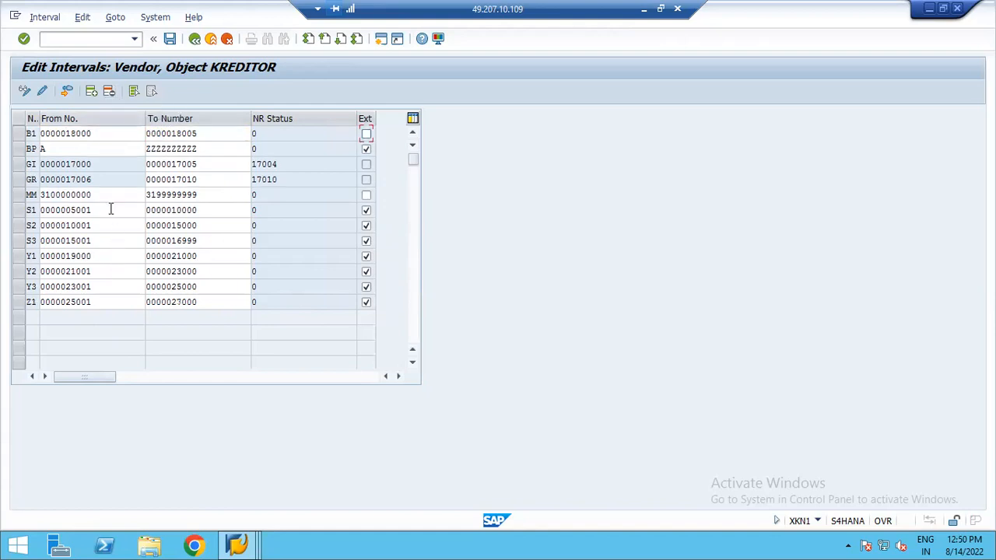
- Insert number range interval Z2 from 27001 to 29000 as an external range and confirm
{"action": "left_click", "coordinate": [91, 92]}
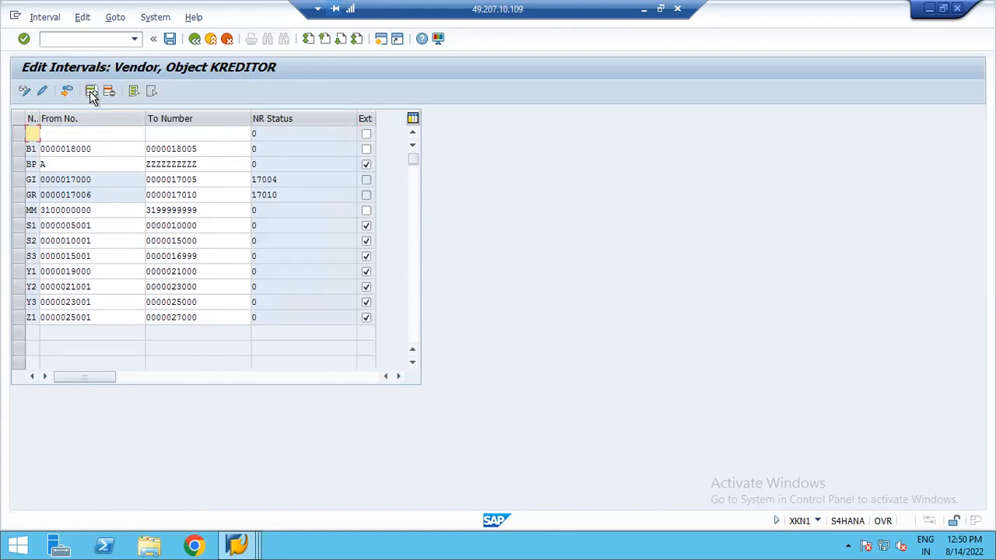
{"action": "type", "text": "Z2"}
{"action": "key", "text": "Tab"}
{"action": "type", "text": "2500"}
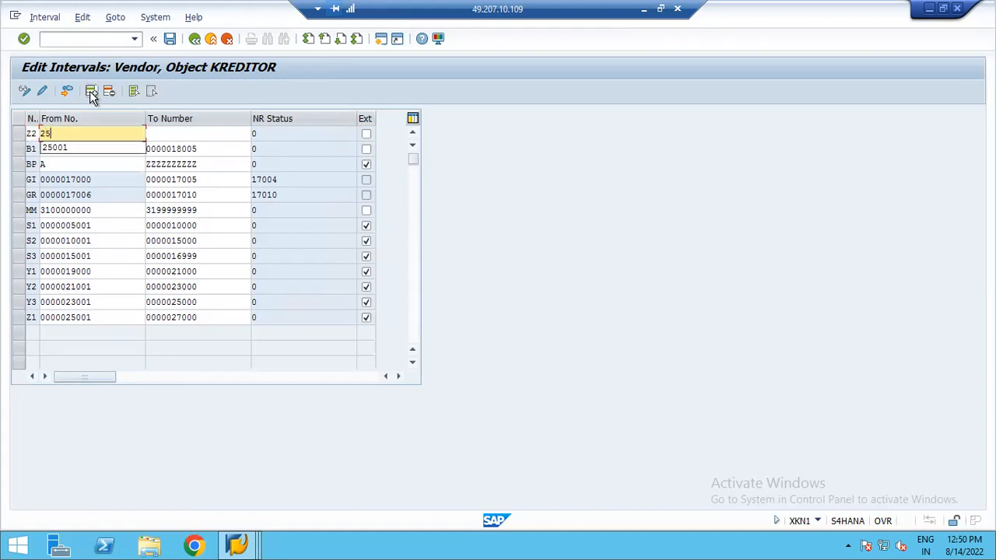
{"action": "key", "text": "BackSpace"}
{"action": "key", "text": "BackSpace"}
{"action": "key", "text": "BackSpace"}
{"action": "key", "text": "BackSpace"}
{"action": "type", "text": "27001"}
{"action": "key", "text": "Tab"}
{"action": "type", "text": "29000"}
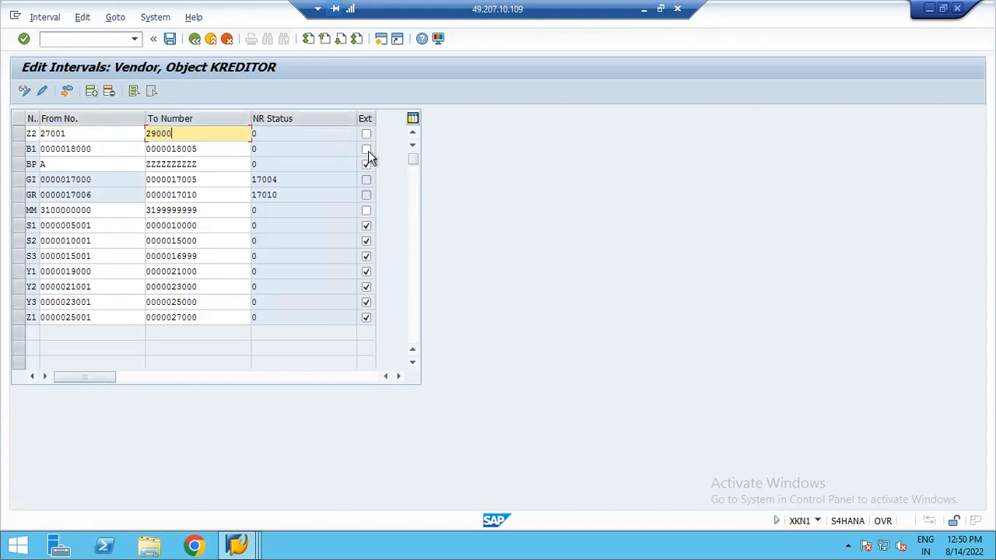
{"action": "left_click", "coordinate": [366, 135]}
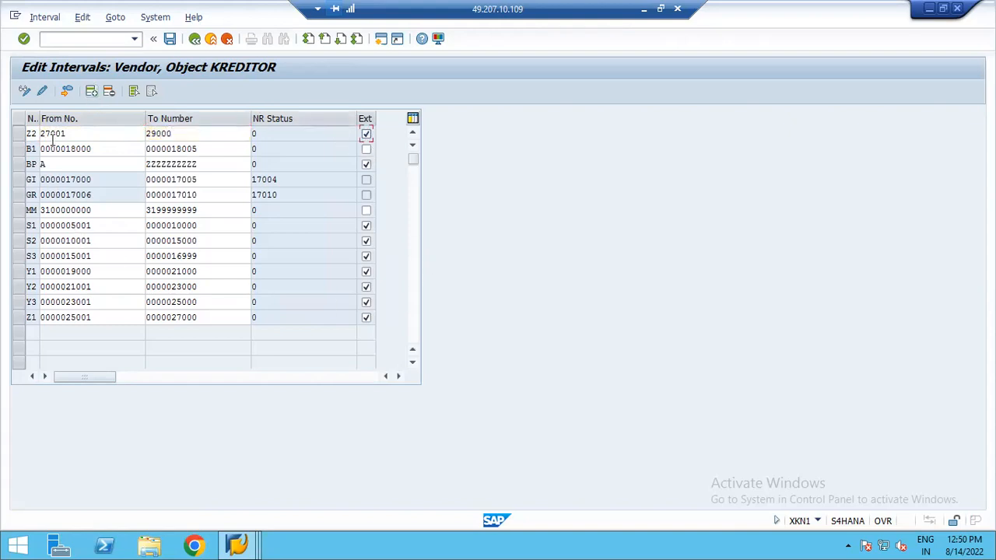
{"action": "key", "text": "Return"}
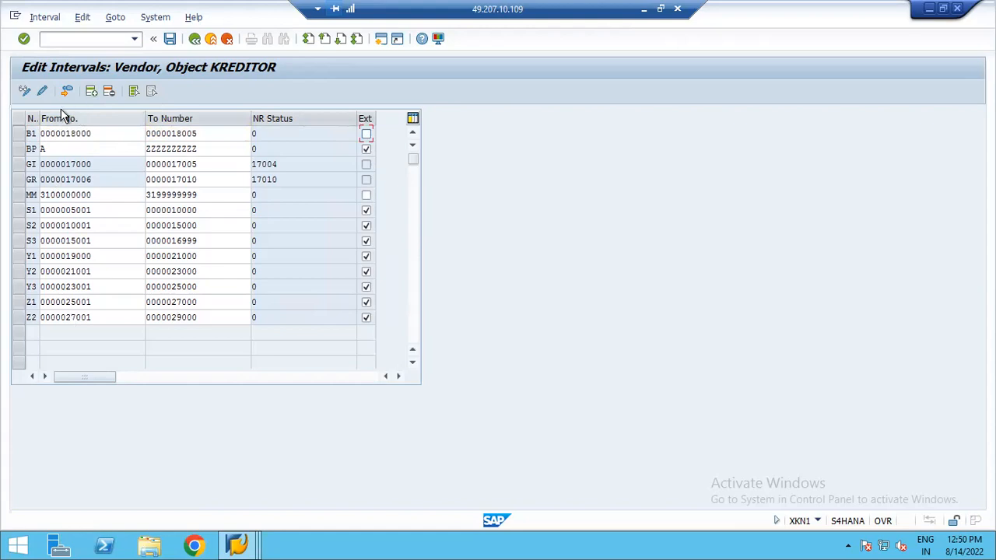
- Insert number range interval Z3 from 29001 to 31000 as an external range and confirm
{"action": "left_click", "coordinate": [91, 91]}
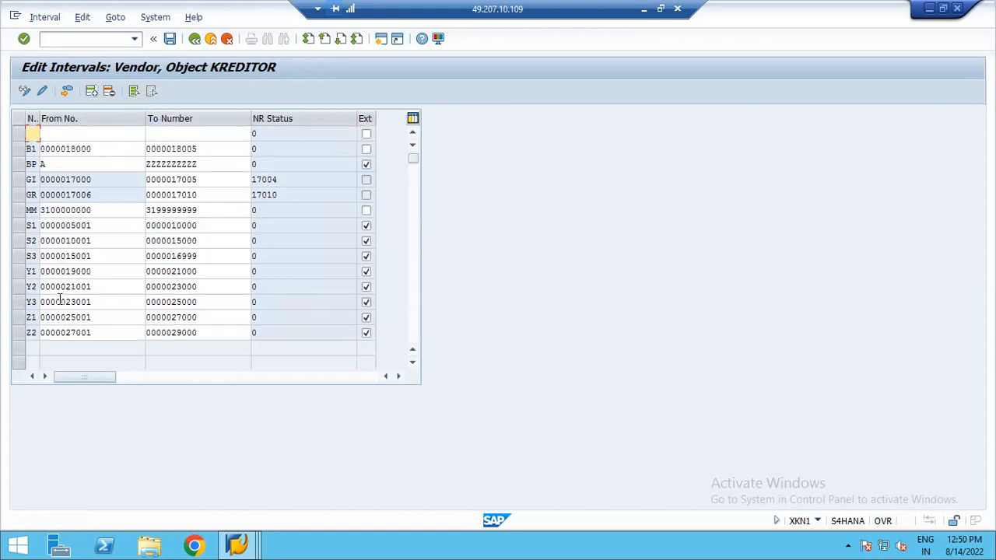
{"action": "type", "text": "Z3"}
{"action": "key", "text": "Tab"}
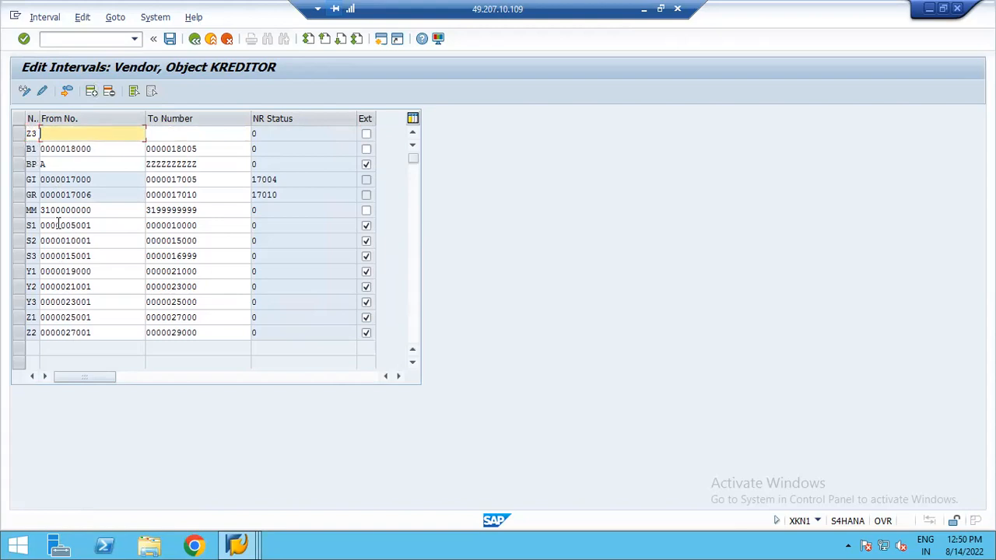
{"action": "type", "text": "29001"}
{"action": "key", "text": "Tab"}
{"action": "type", "text": "31000"}
{"action": "left_click", "coordinate": [367, 134]}
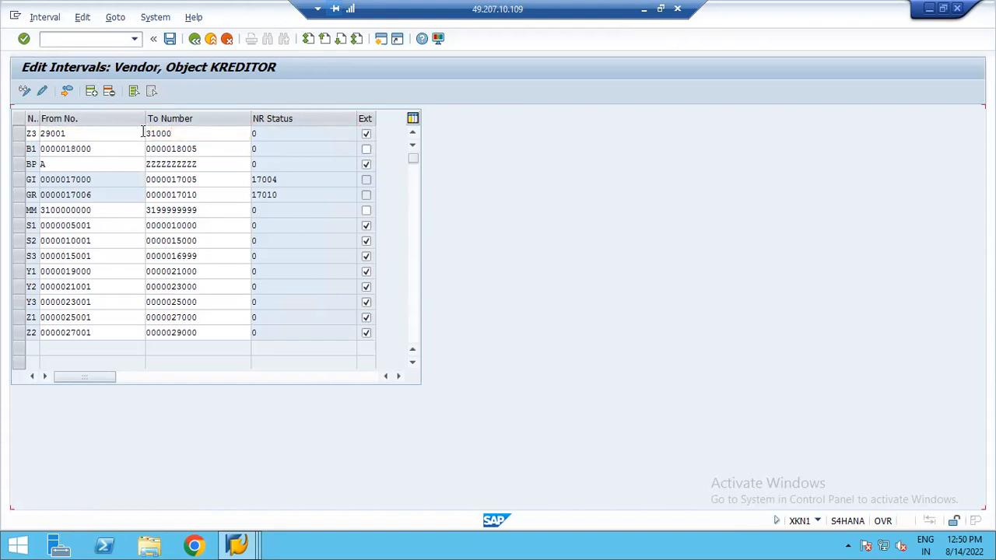
{"action": "key", "text": "Return"}
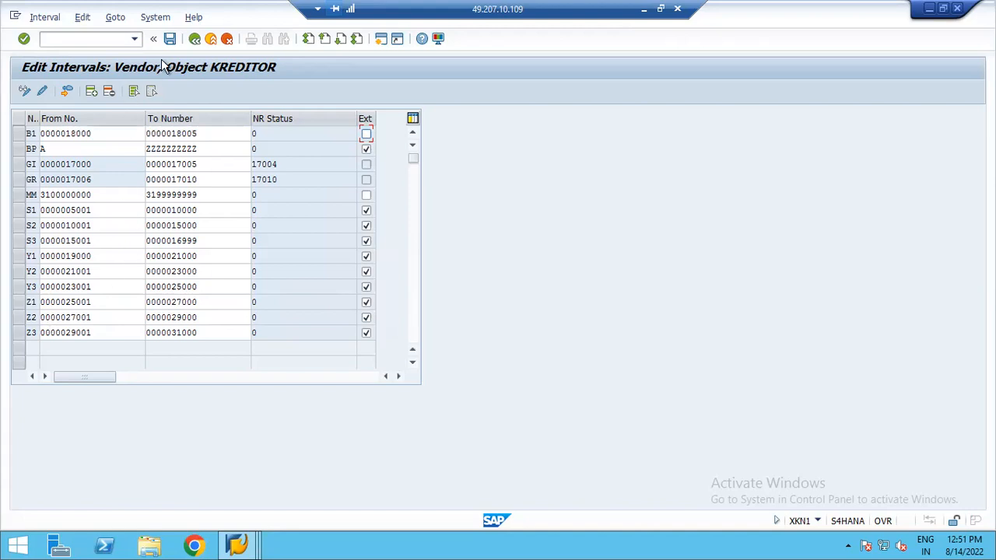
- Save the vendor number range intervals, acknowledge the transport notice, and return to the IMG
{"action": "left_click", "coordinate": [169, 38]}
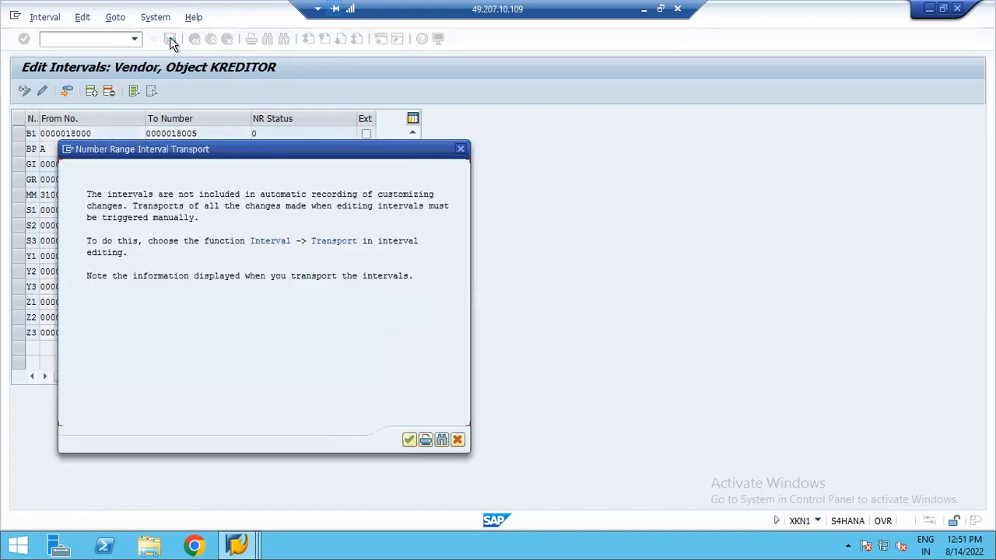
{"action": "left_click", "coordinate": [410, 440]}
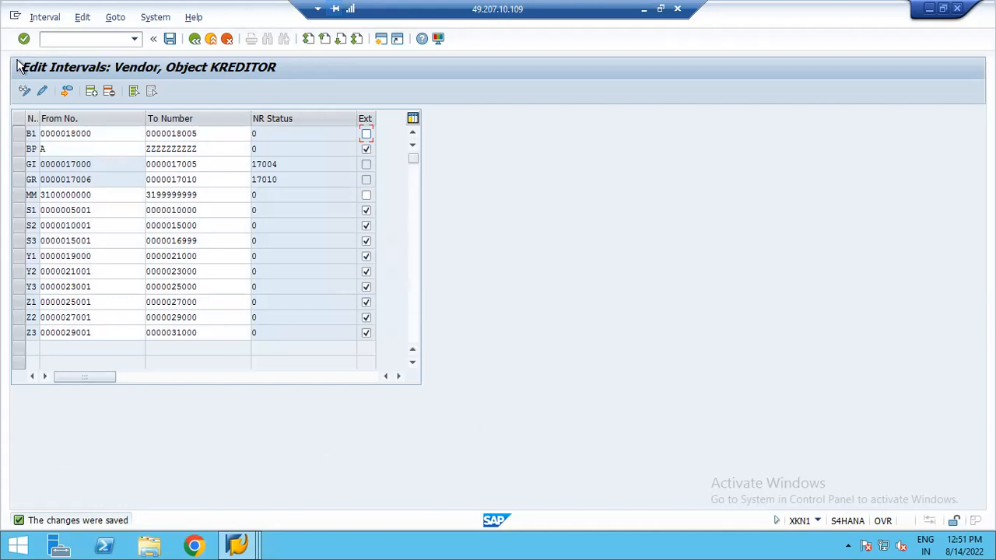
{"action": "left_click", "coordinate": [194, 40]}
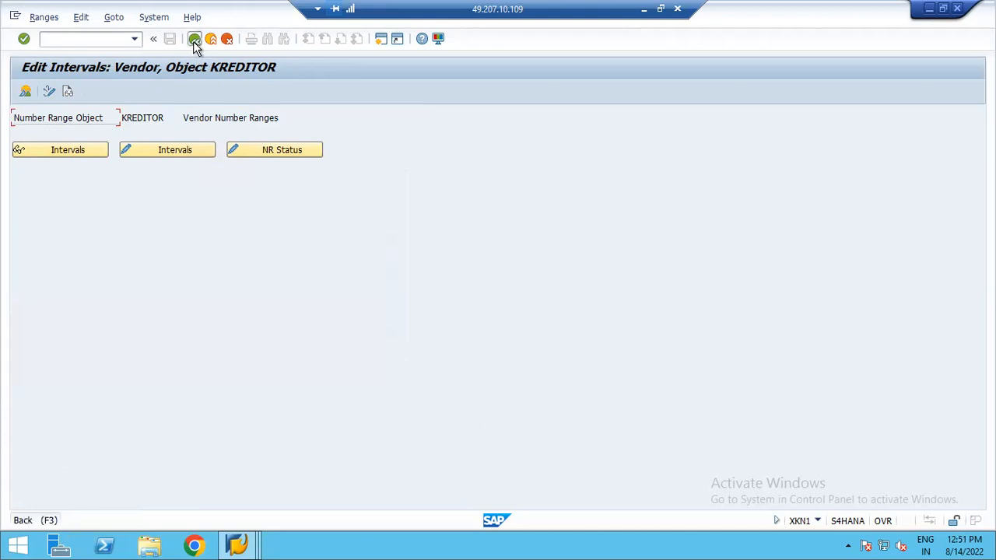
{"action": "left_click", "coordinate": [194, 39]}
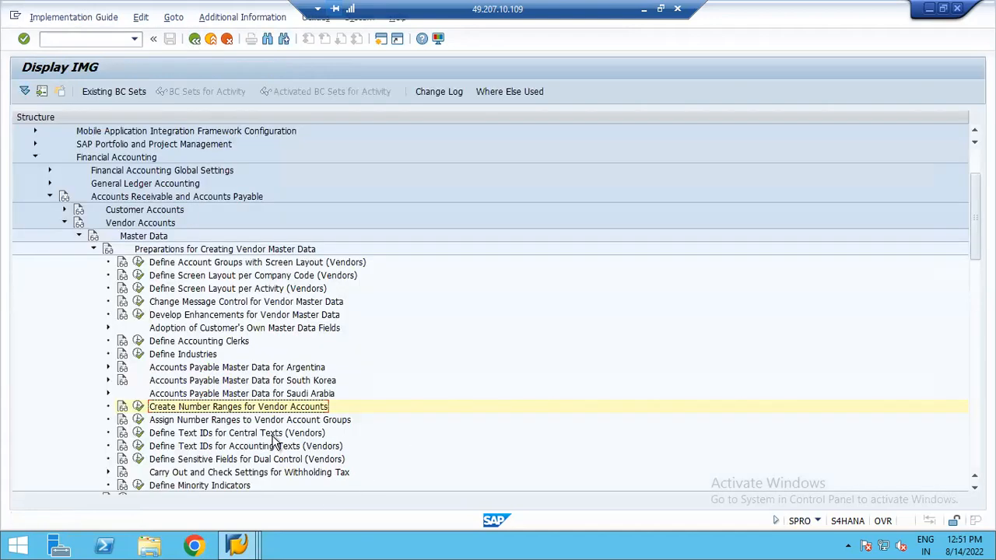
- Open Assign Number Ranges to Vendor Account Groups and position the list at account group ZUL
{"action": "left_click", "coordinate": [137, 420]}
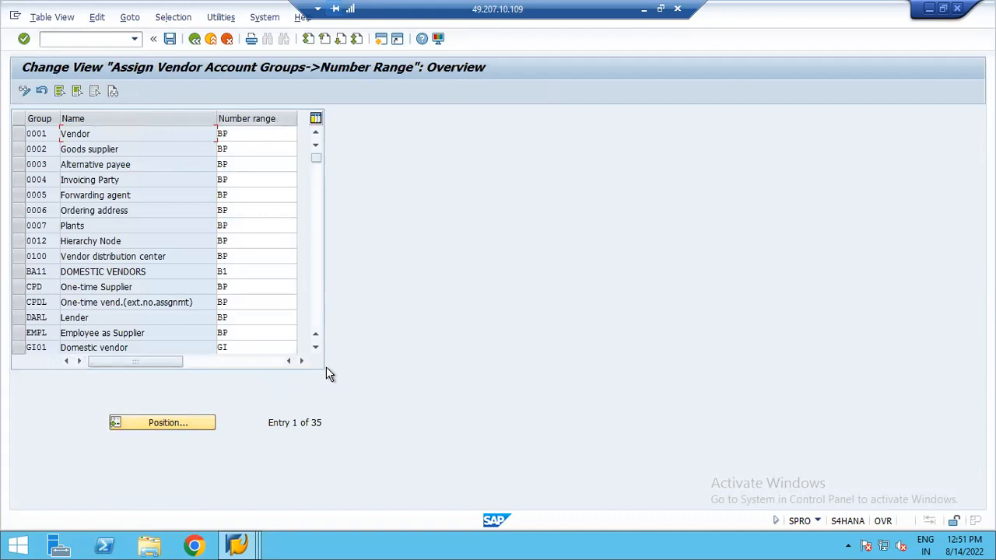
{"action": "left_click", "coordinate": [150, 421]}
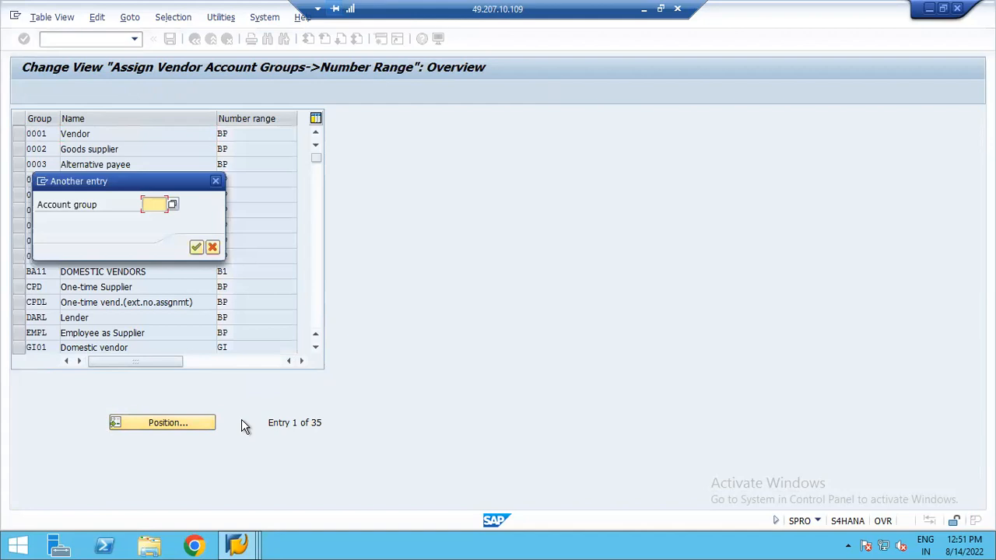
{"action": "type", "text": "ZUL"}
{"action": "key", "text": "Return"}
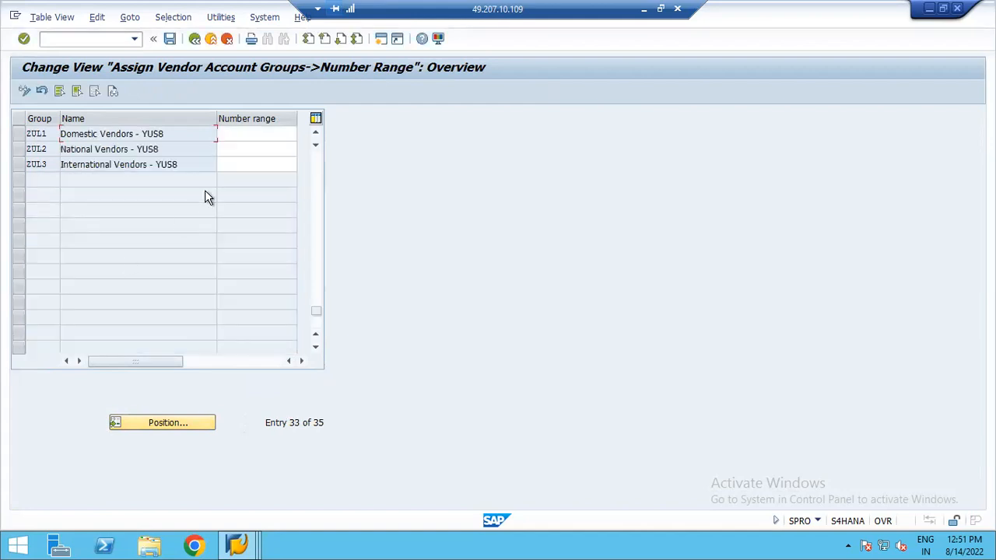
- Assign number ranges Z1, Z2 and Z3 to account groups ZUL1, ZUL2 and ZUL3 respectively
{"action": "left_click", "coordinate": [254, 134]}
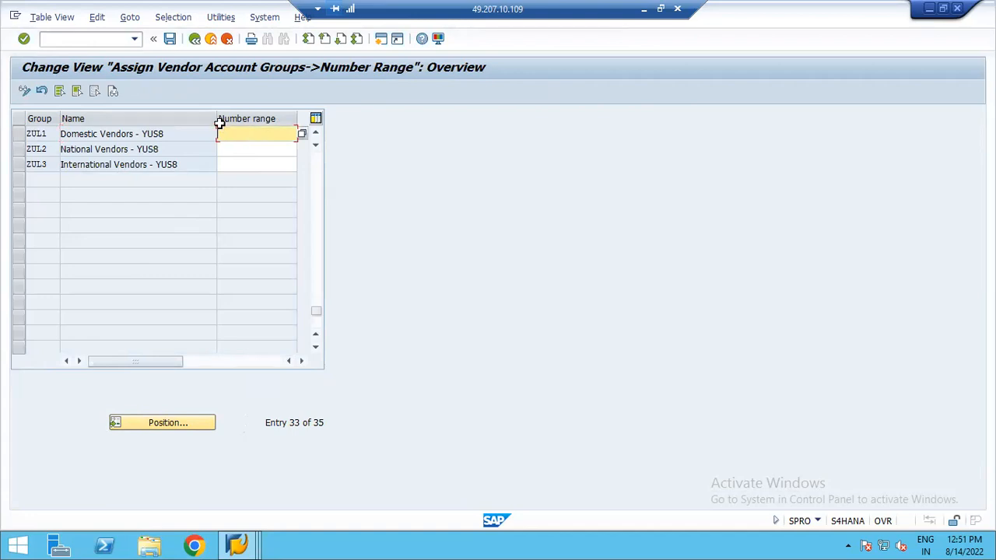
{"action": "left_click_drag", "start_coordinate": [214, 118], "coordinate": [192, 119]}
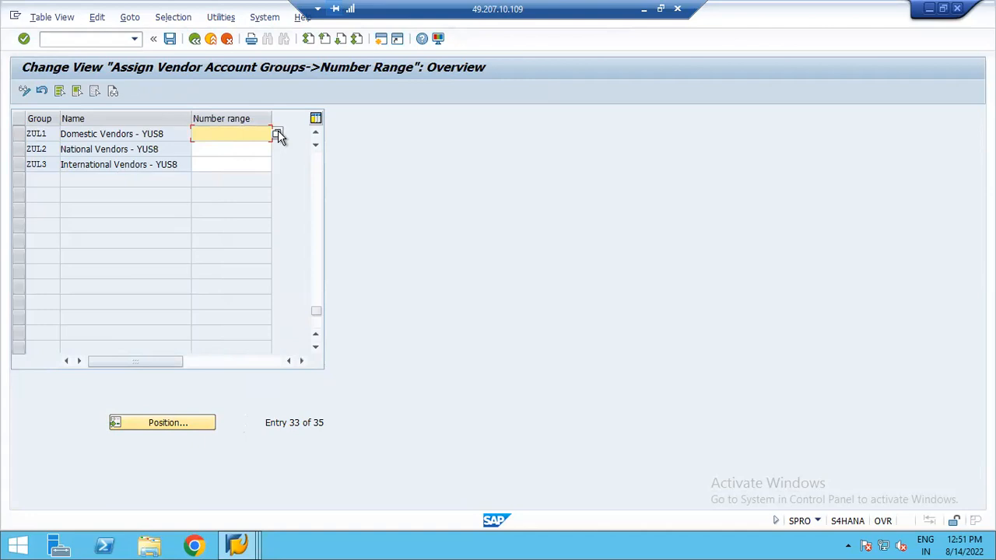
{"action": "left_click", "coordinate": [138, 134]}
{"action": "left_click", "coordinate": [231, 131]}
{"action": "left_click", "coordinate": [274, 130]}
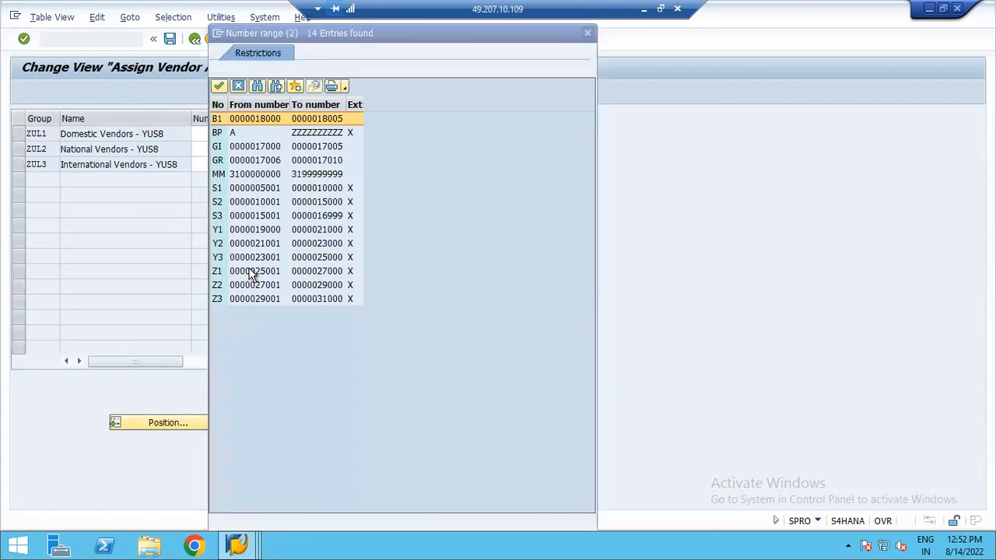
{"action": "key", "text": "Escape"}
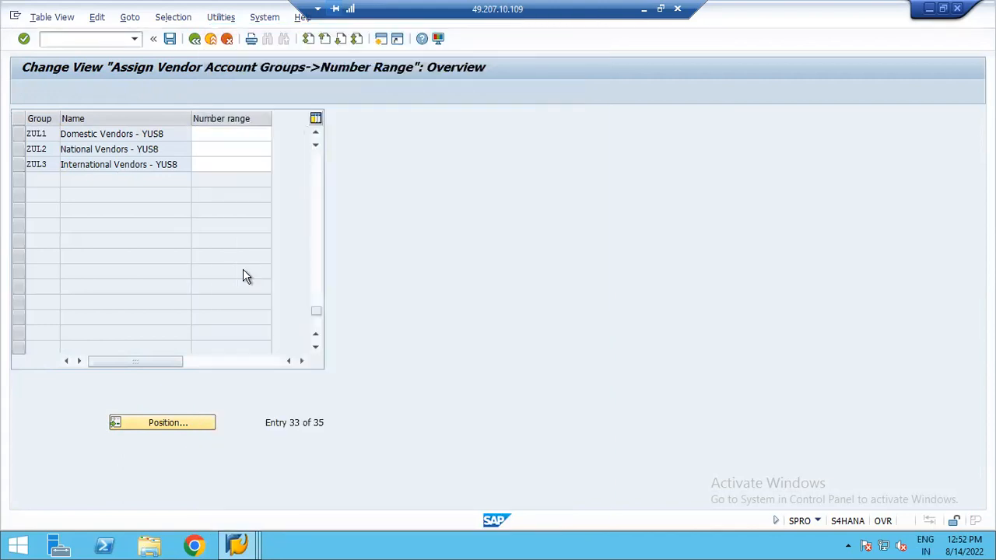
{"action": "type", "text": "Z1"}
{"action": "left_click", "coordinate": [211, 148]}
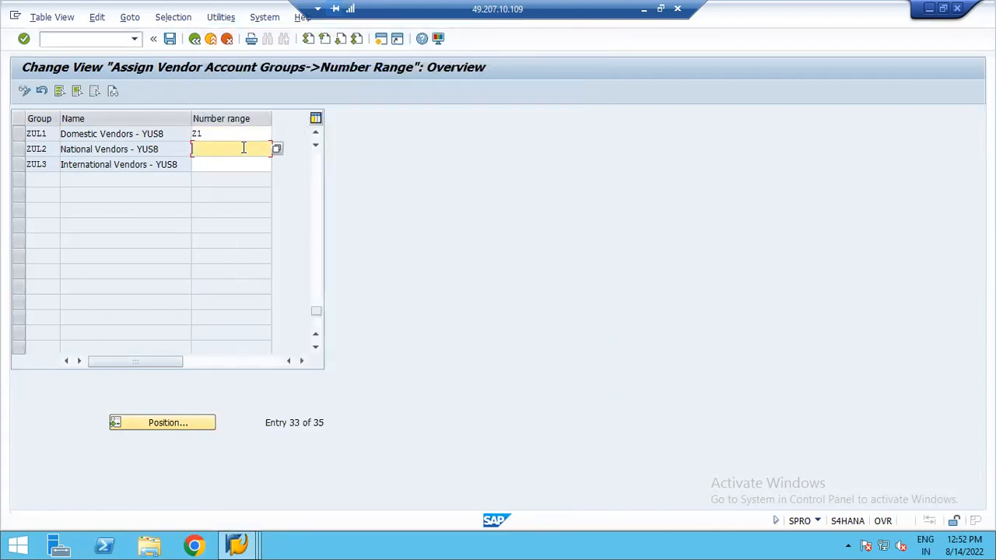
{"action": "type", "text": "Z2"}
{"action": "left_click", "coordinate": [207, 165]}
{"action": "type", "text": "Z3"}
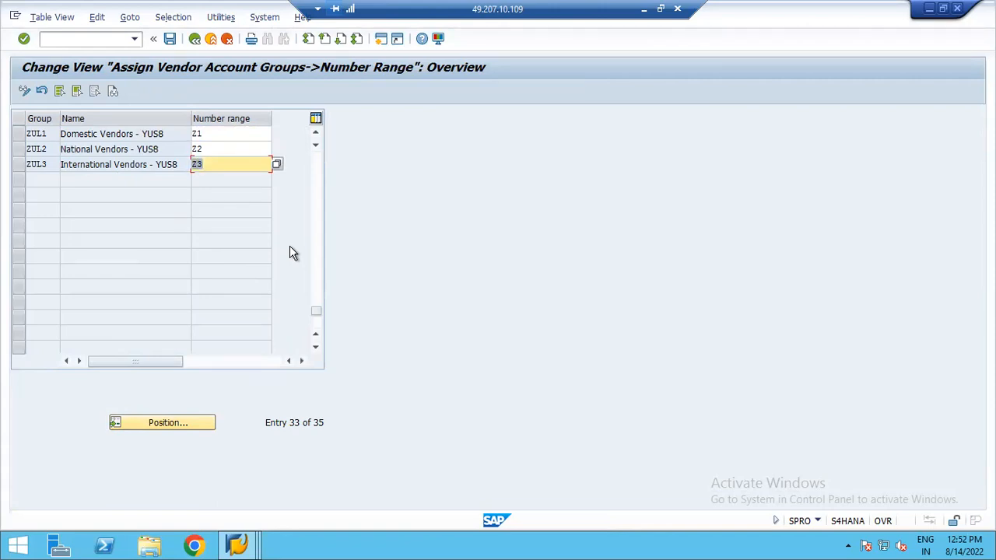
- Save the number range assignments and exit back to the IMG
{"action": "left_click", "coordinate": [170, 36]}
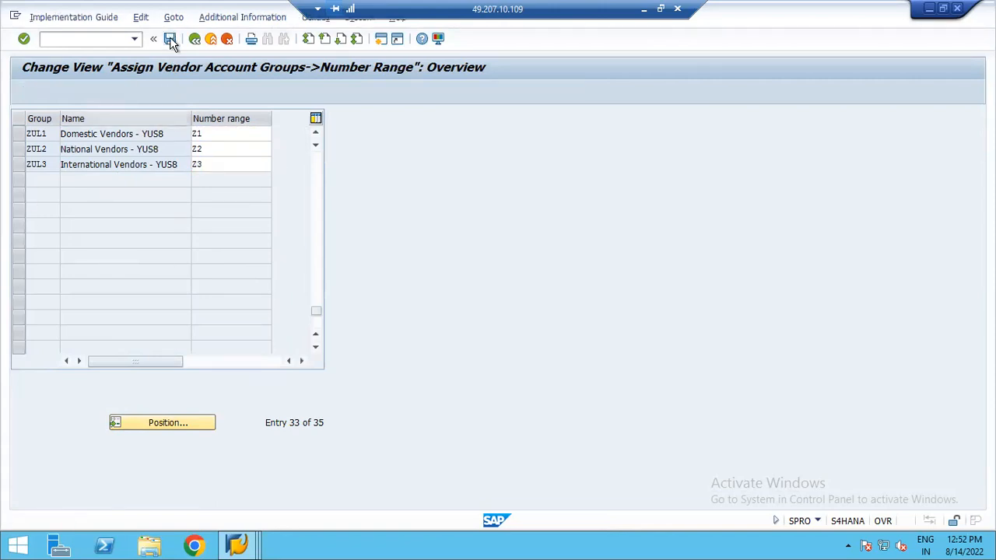
{"action": "left_click", "coordinate": [215, 248]}
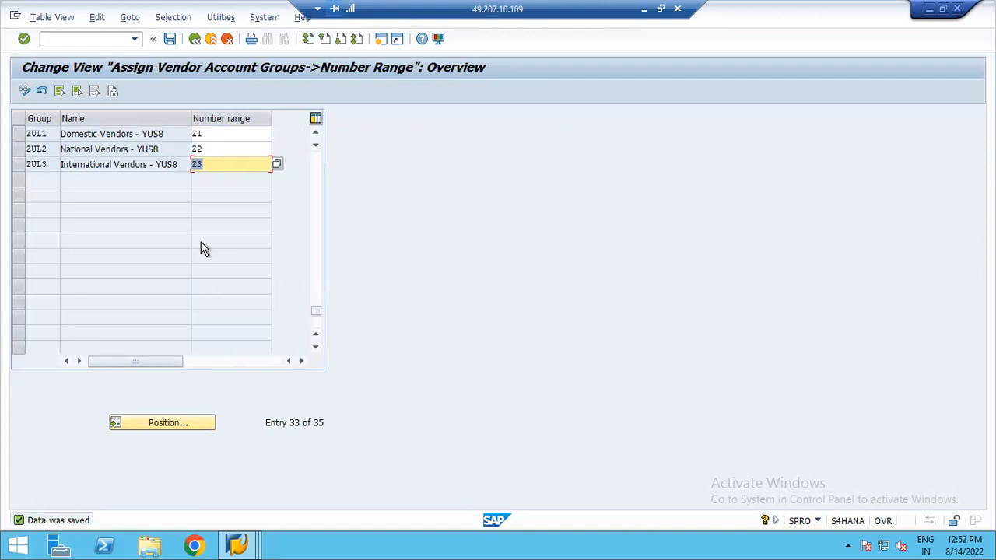
{"action": "left_click", "coordinate": [171, 41]}
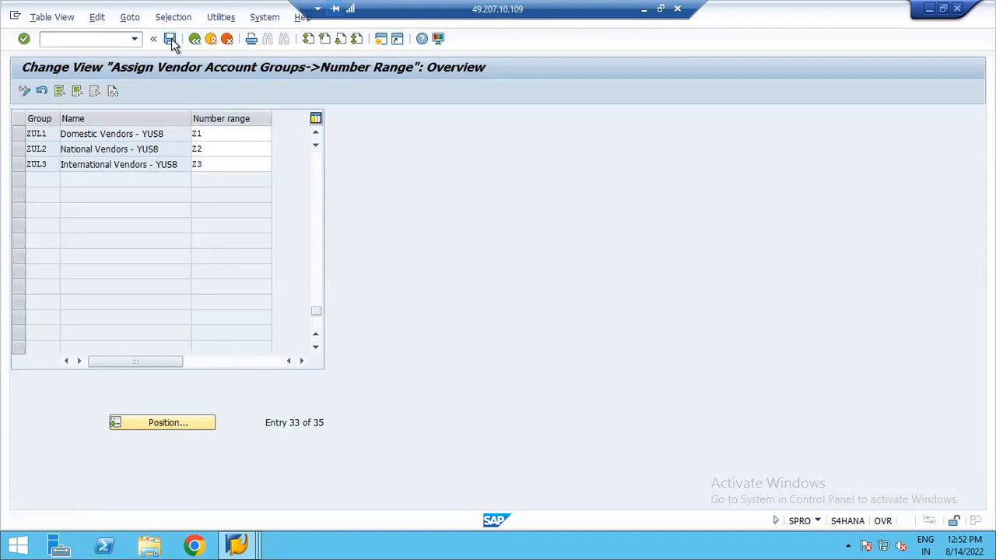
{"action": "left_click", "coordinate": [195, 39]}
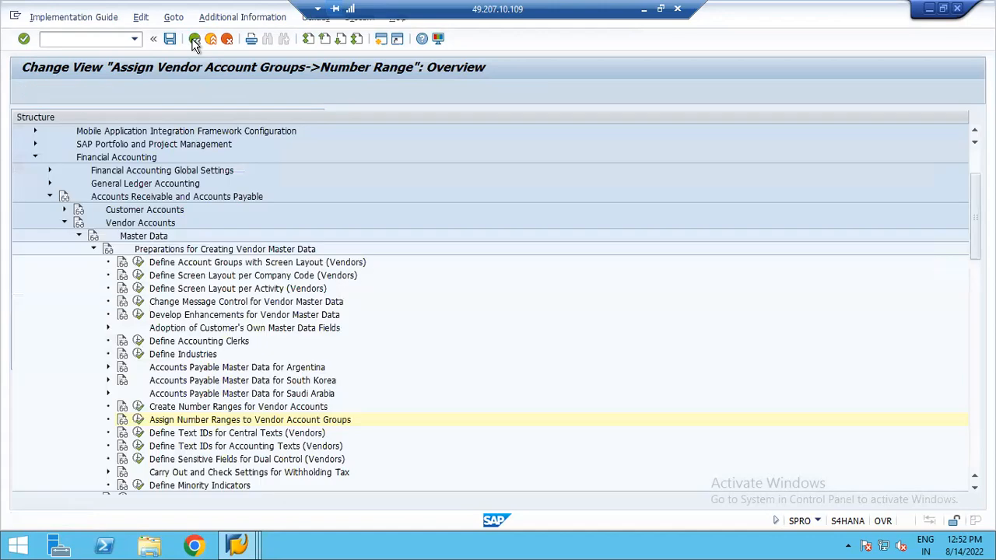
- Open Define Number Ranges under SAP Business Partner basic settings and open its intervals for changing
{"action": "left_click", "coordinate": [93, 249]}
{"action": "left_click", "coordinate": [79, 236]}
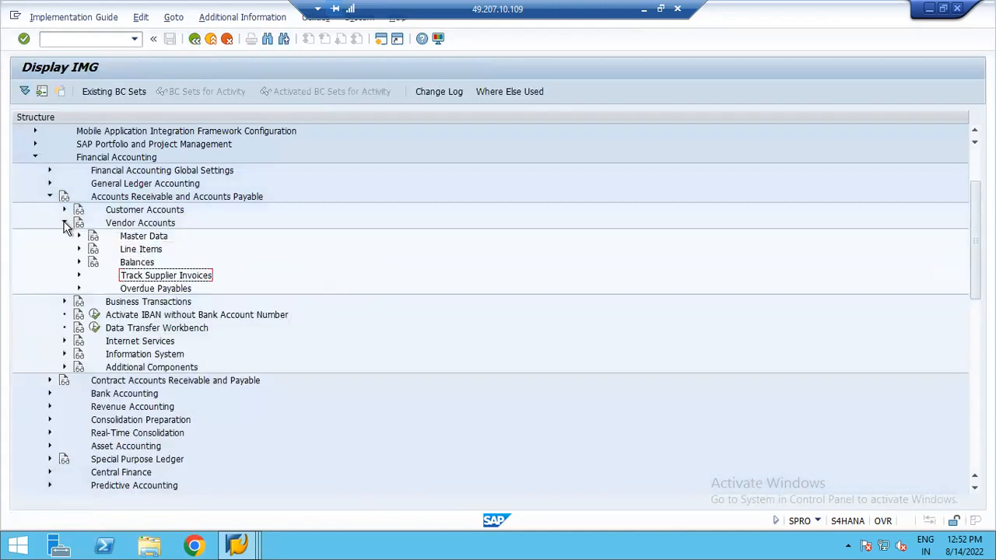
{"action": "left_click", "coordinate": [64, 223]}
{"action": "left_click", "coordinate": [50, 196]}
{"action": "left_click", "coordinate": [34, 157]}
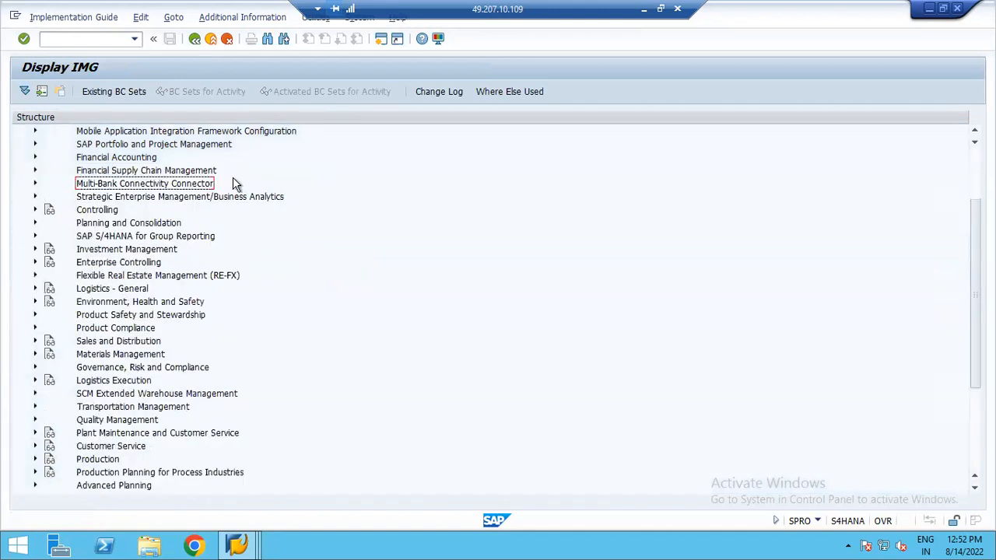
{"action": "left_click_drag", "start_coordinate": [975, 298], "coordinate": [975, 248]}
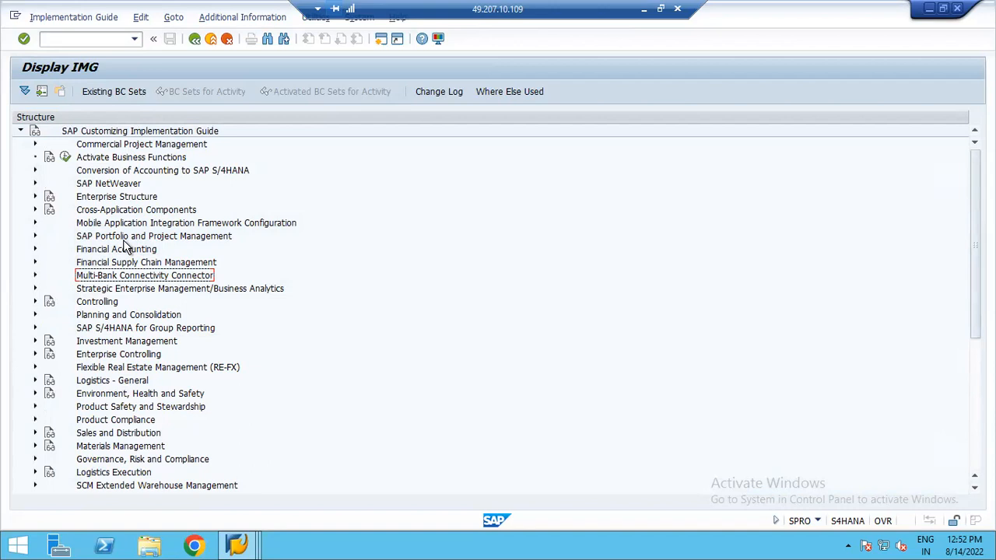
{"action": "left_click", "coordinate": [35, 209]}
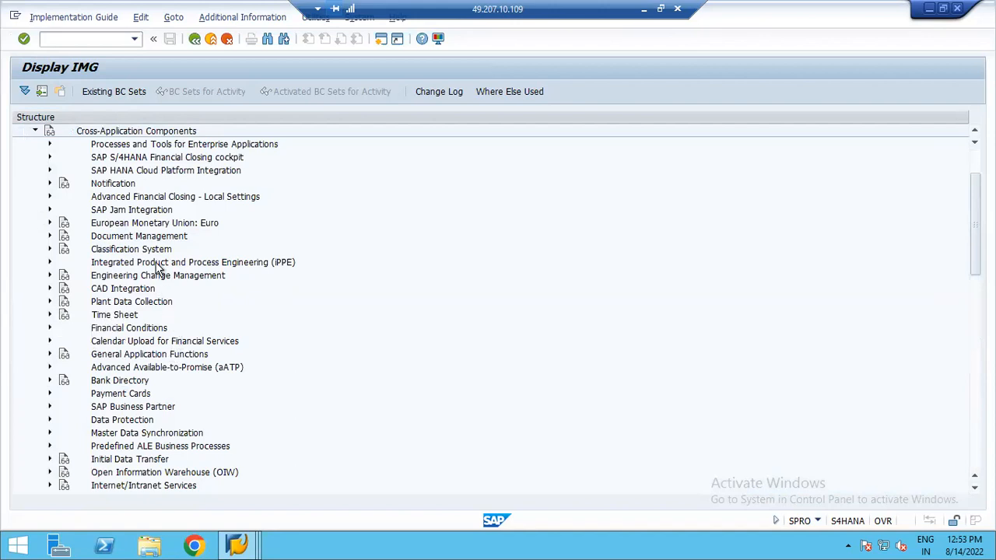
{"action": "left_click", "coordinate": [49, 407]}
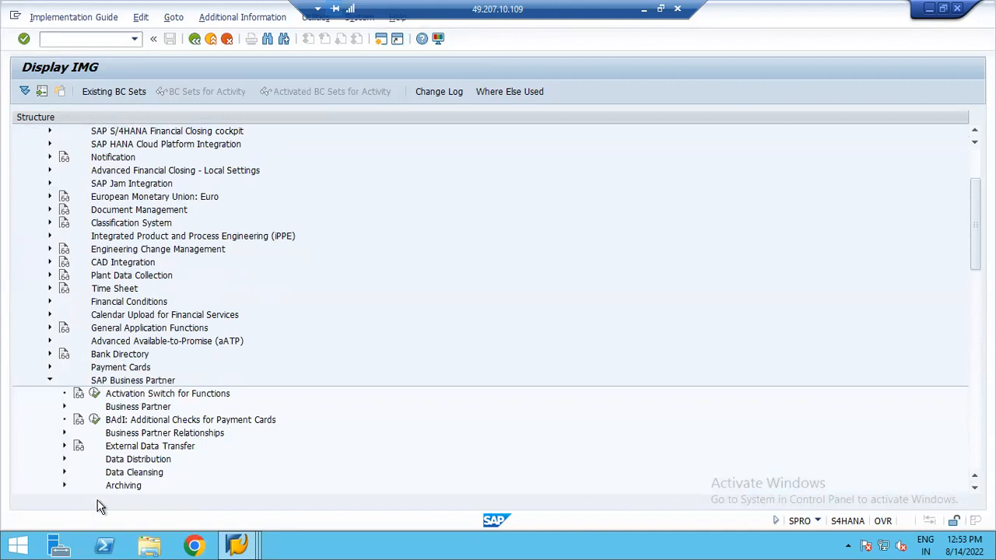
{"action": "left_click", "coordinate": [65, 407]}
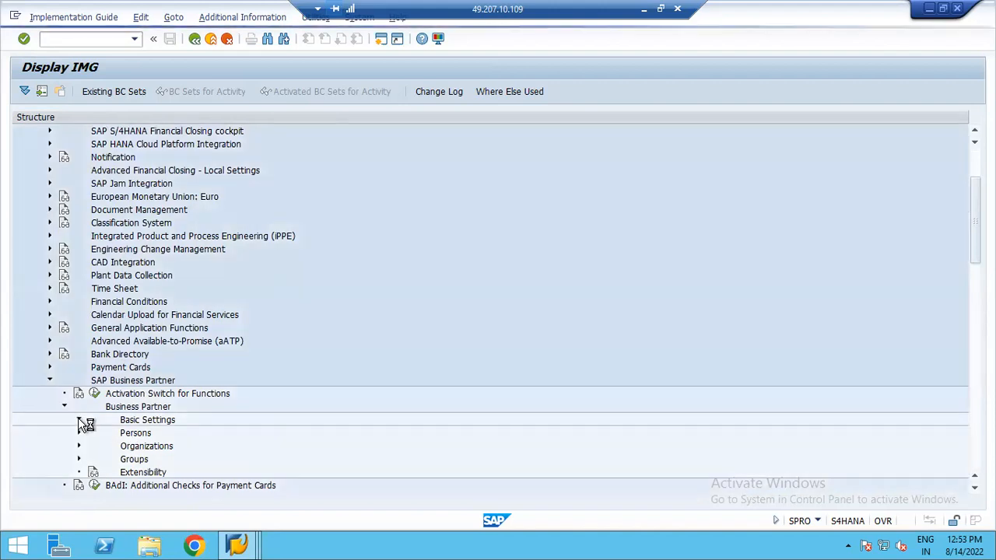
{"action": "left_click", "coordinate": [79, 420]}
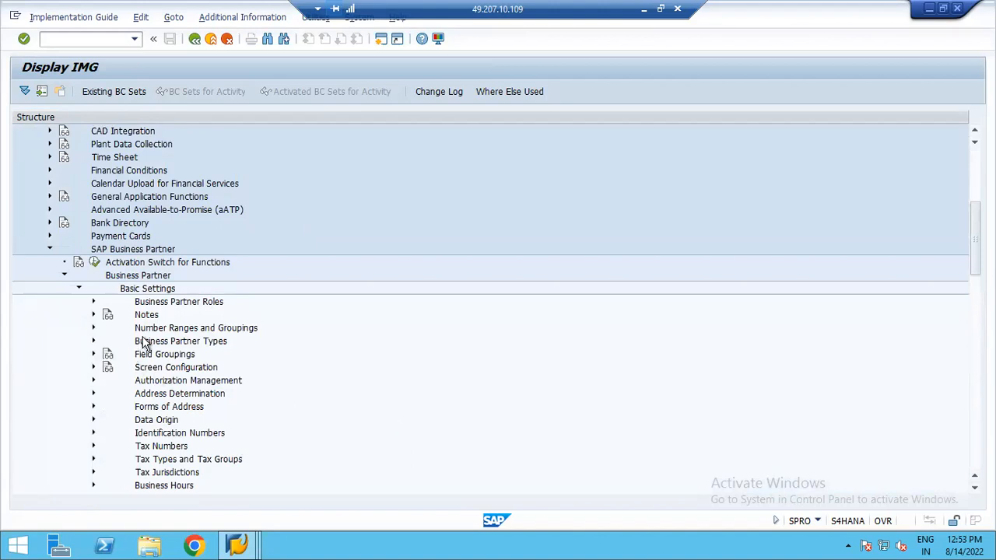
{"action": "left_click", "coordinate": [93, 328]}
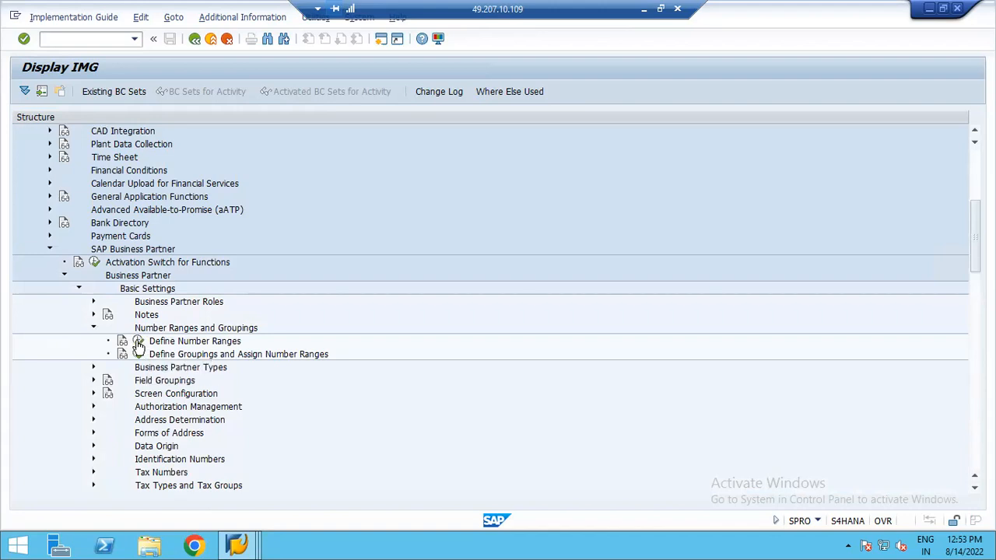
{"action": "left_click", "coordinate": [139, 342]}
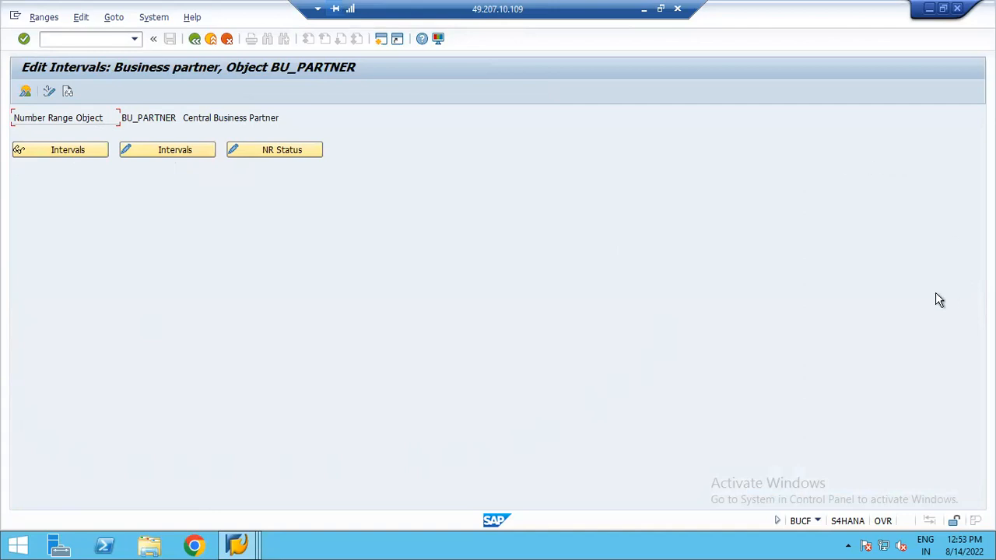
{"action": "left_click", "coordinate": [165, 150]}
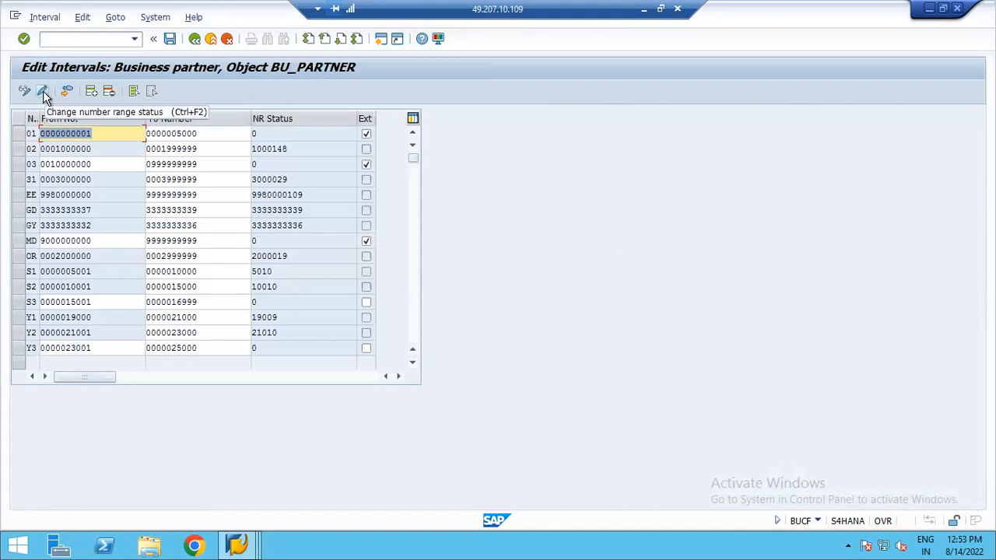
- Insert business partner number range interval Z1 from 25001 to 27000 and confirm
{"action": "left_click", "coordinate": [90, 91]}
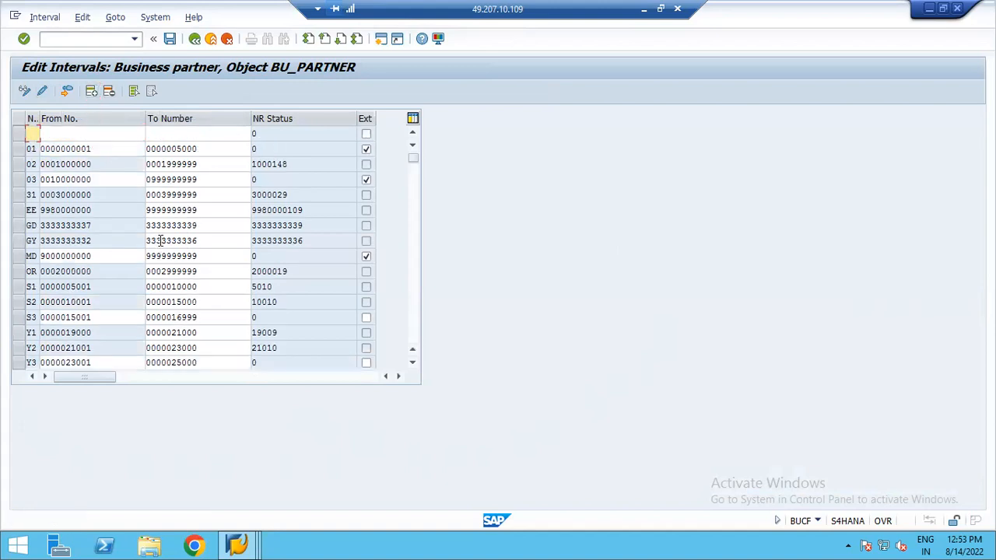
{"action": "type", "text": "Z1"}
{"action": "key", "text": "Tab"}
{"action": "type", "text": "25001"}
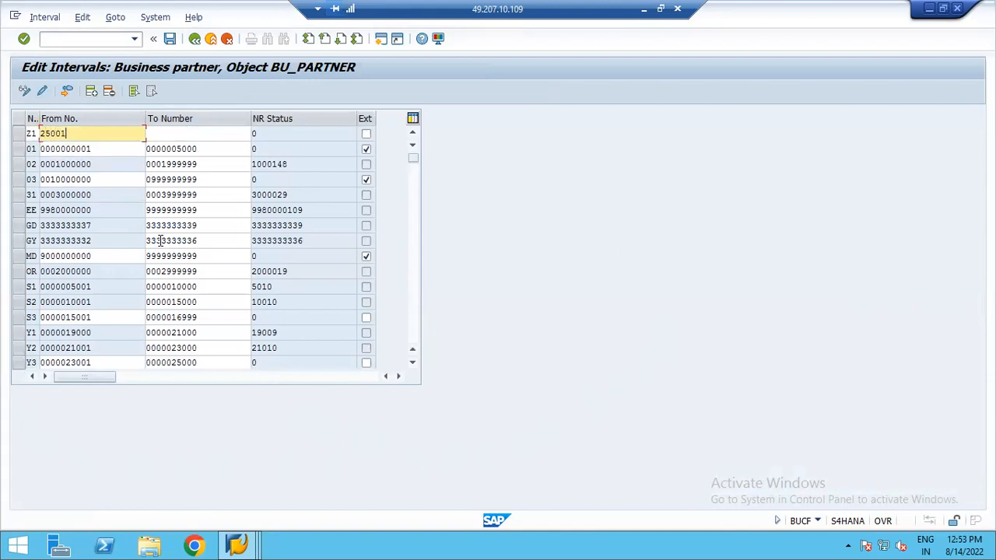
{"action": "key", "text": "Tab"}
{"action": "type", "text": "27000"}
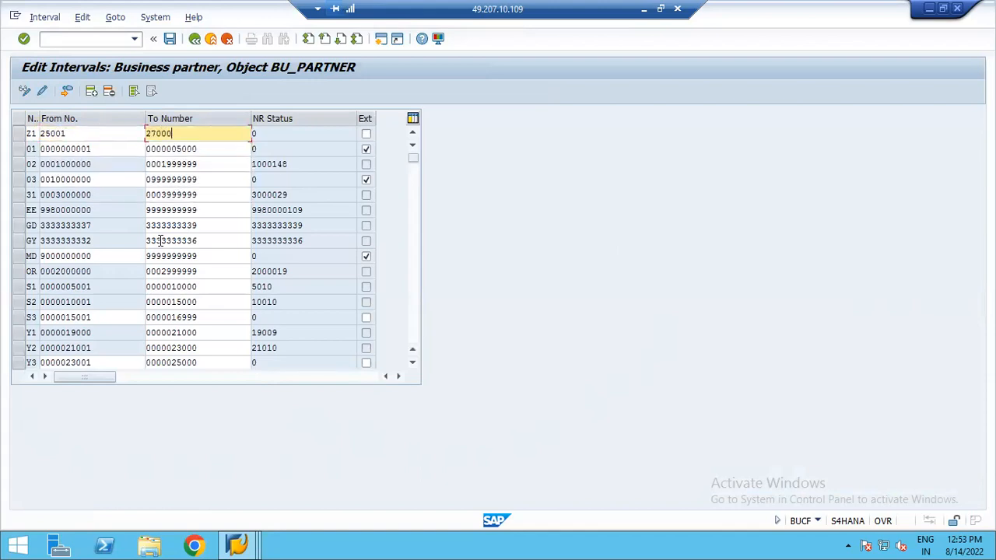
{"action": "key", "text": "Return"}
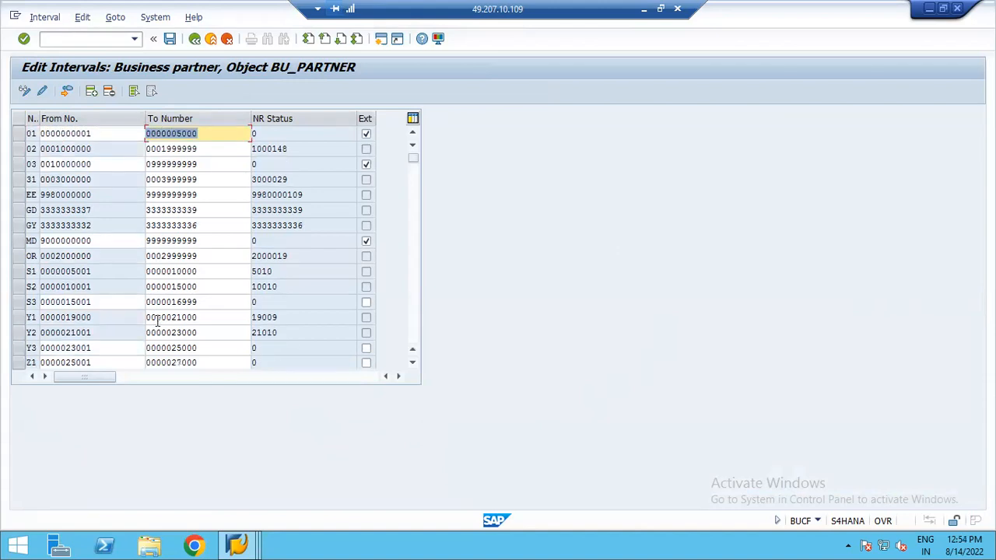
- Insert business partner number range interval Z2 from 27001 to 29000 and confirm
{"action": "left_click", "coordinate": [91, 90]}
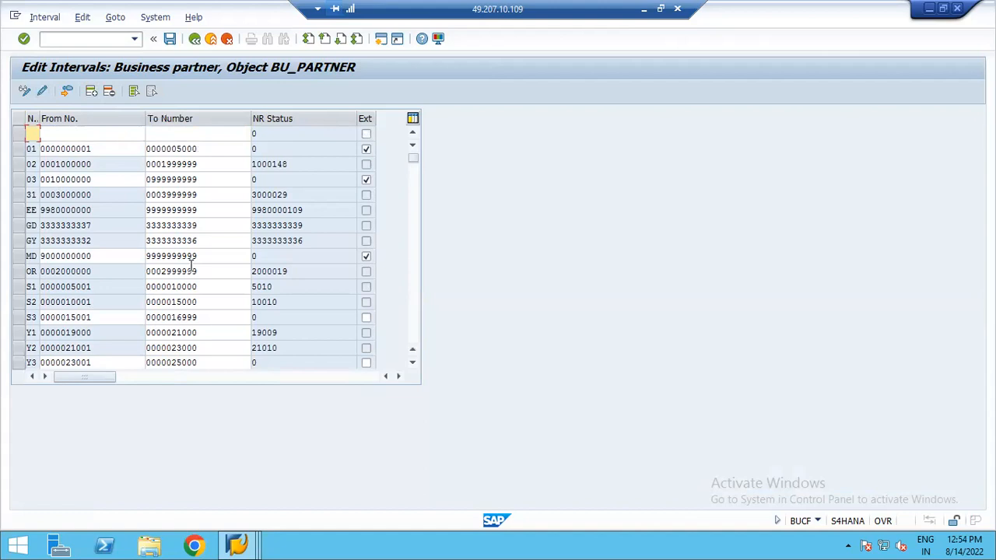
{"action": "type", "text": "ZZ"}
{"action": "key", "text": "Tab"}
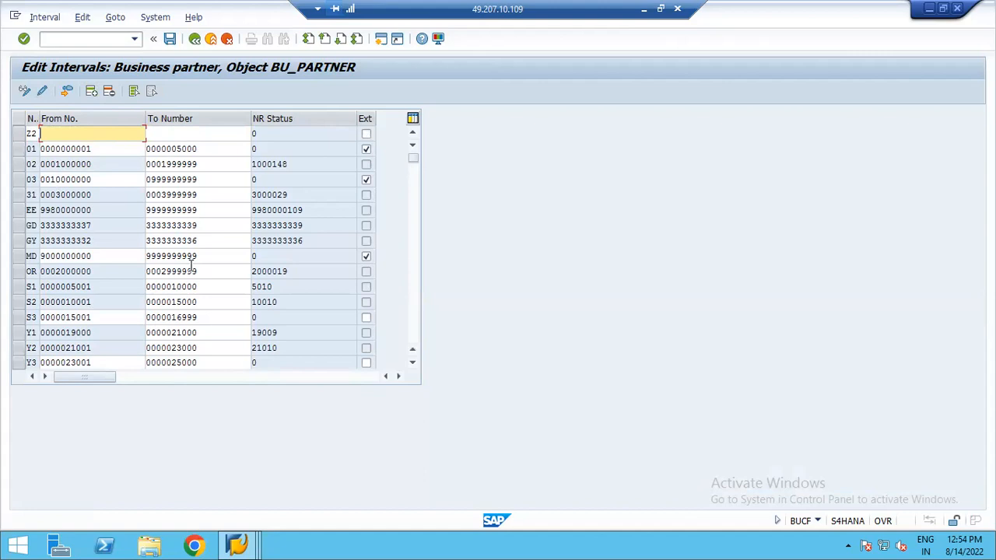
{"action": "type", "text": "27001"}
{"action": "key", "text": "Tab"}
{"action": "type", "text": "29000"}
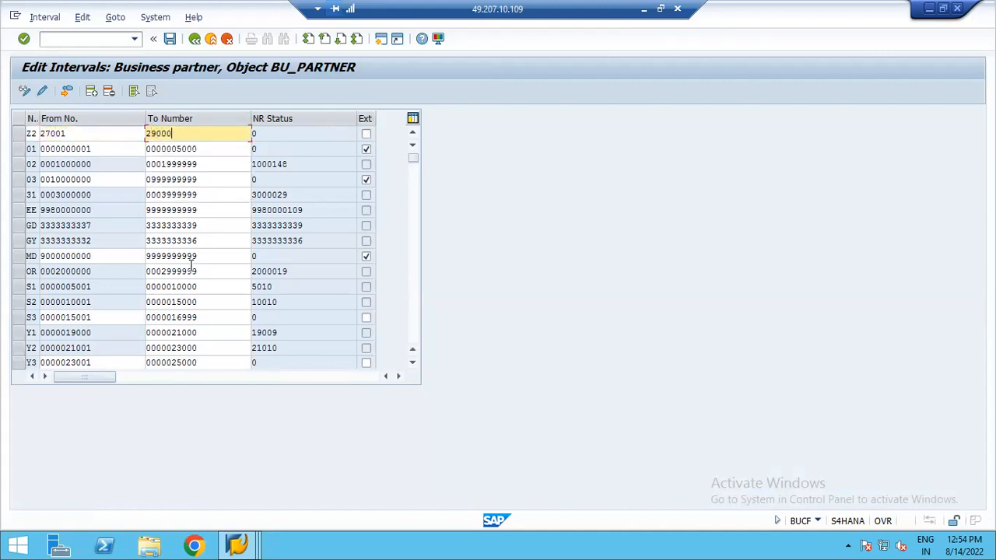
{"action": "key", "text": "Return"}
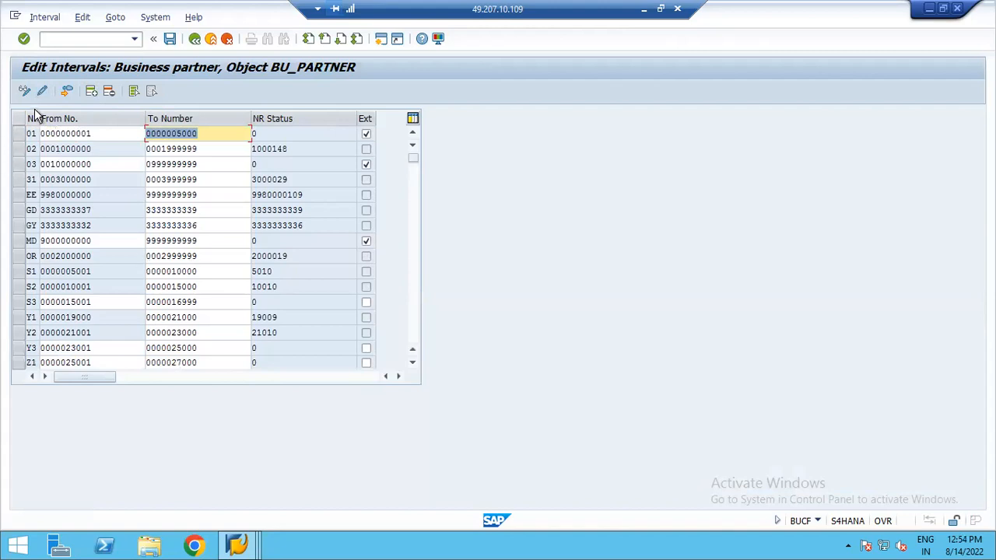
- Insert business partner number range interval Z3 from 29001 to 31000 and confirm
{"action": "left_click", "coordinate": [91, 90]}
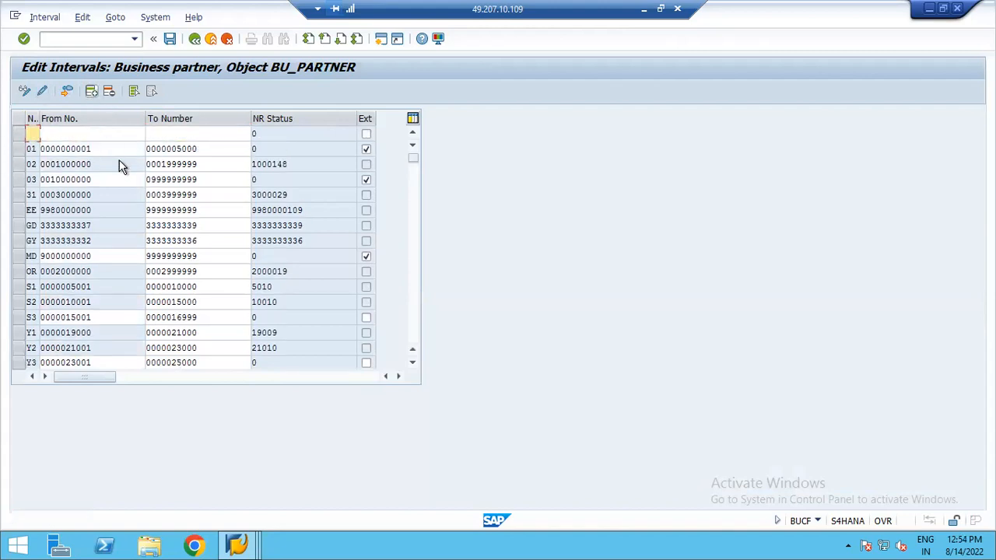
{"action": "type", "text": "Z3"}
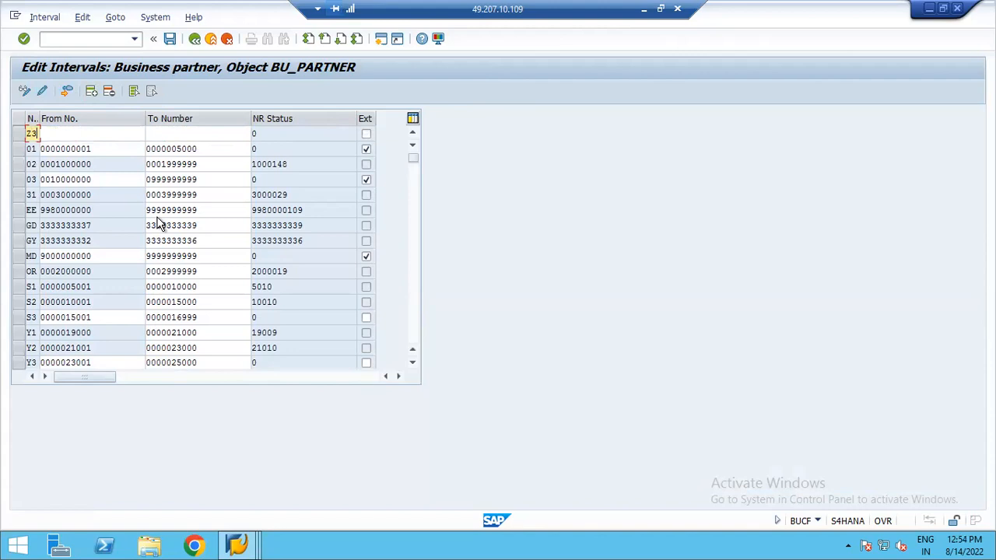
{"action": "key", "text": "Tab"}
{"action": "type", "text": "29001"}
{"action": "key", "text": "Tab"}
{"action": "type", "text": "31000"}
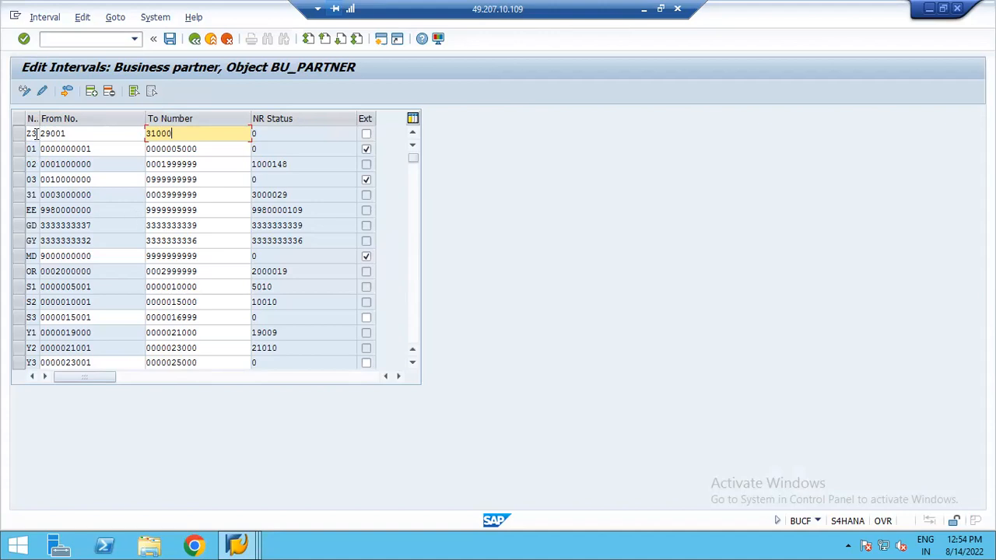
{"action": "key", "text": "Return"}
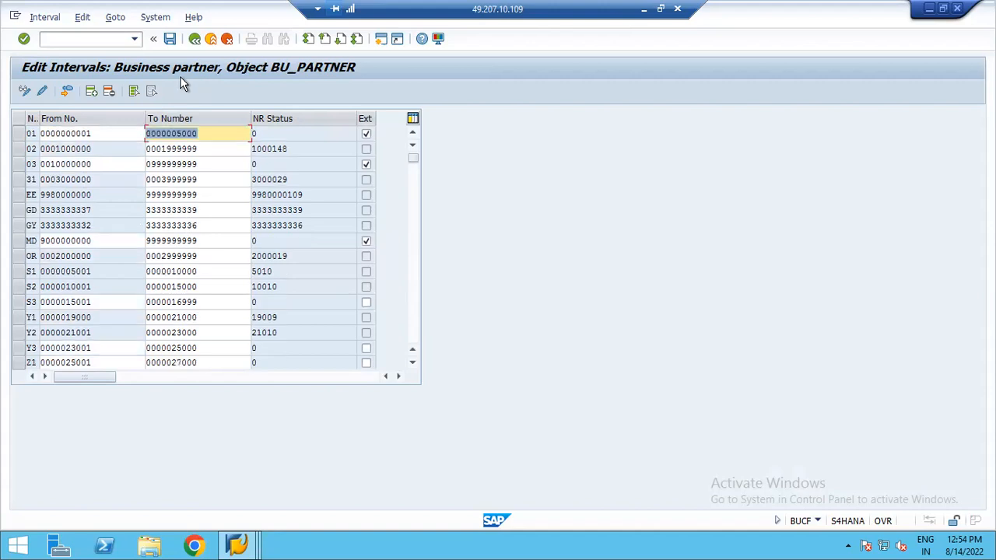
- Save the new business partner number range intervals and acknowledge the transport notice
{"action": "left_click", "coordinate": [413, 363]}
{"action": "left_click", "coordinate": [413, 364]}
{"action": "left_click", "coordinate": [413, 363]}
{"action": "left_click", "coordinate": [413, 364]}
{"action": "left_click", "coordinate": [413, 363]}
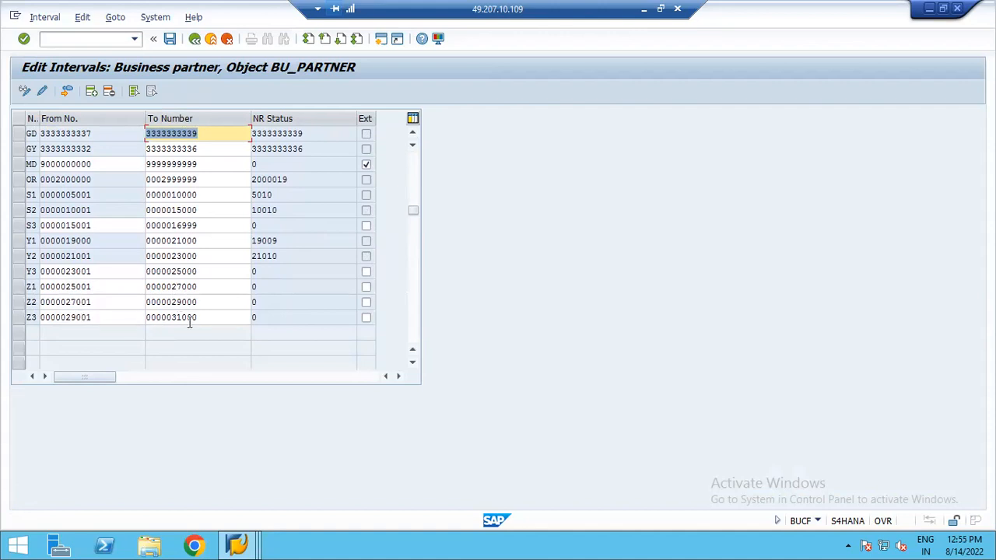
{"action": "left_click", "coordinate": [171, 39]}
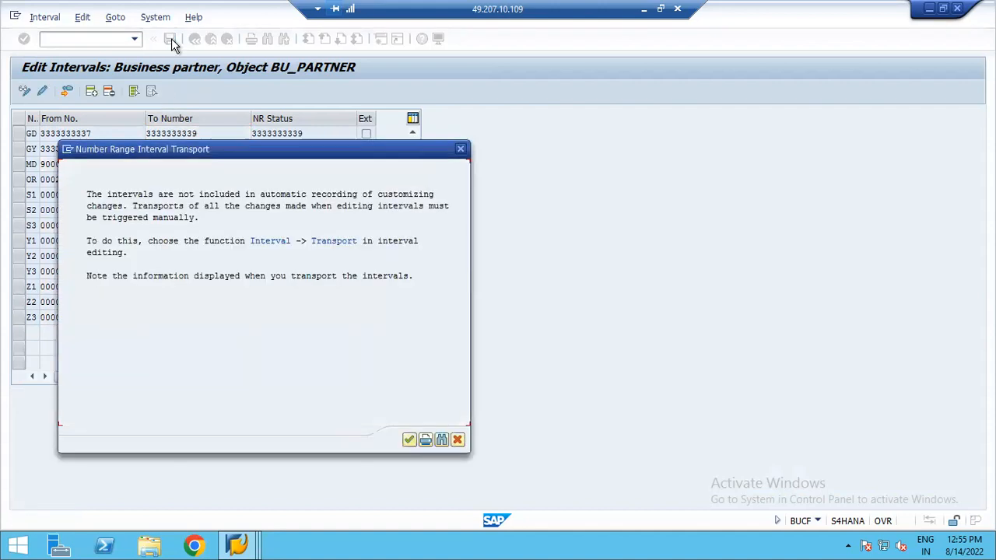
{"action": "left_click", "coordinate": [408, 439]}
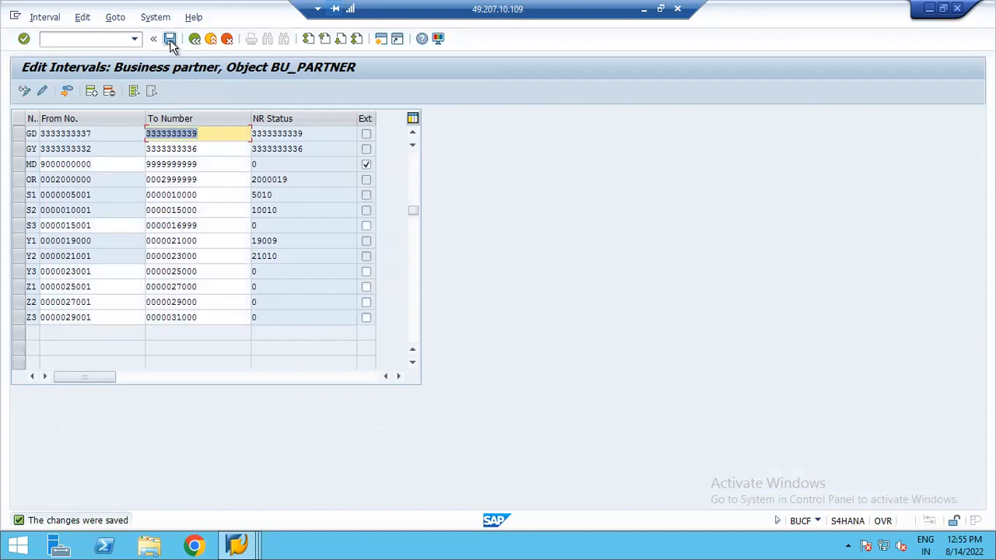
- Return to the IMG and open Define Groupings and Assign Number Ranges
{"action": "left_click", "coordinate": [194, 38]}
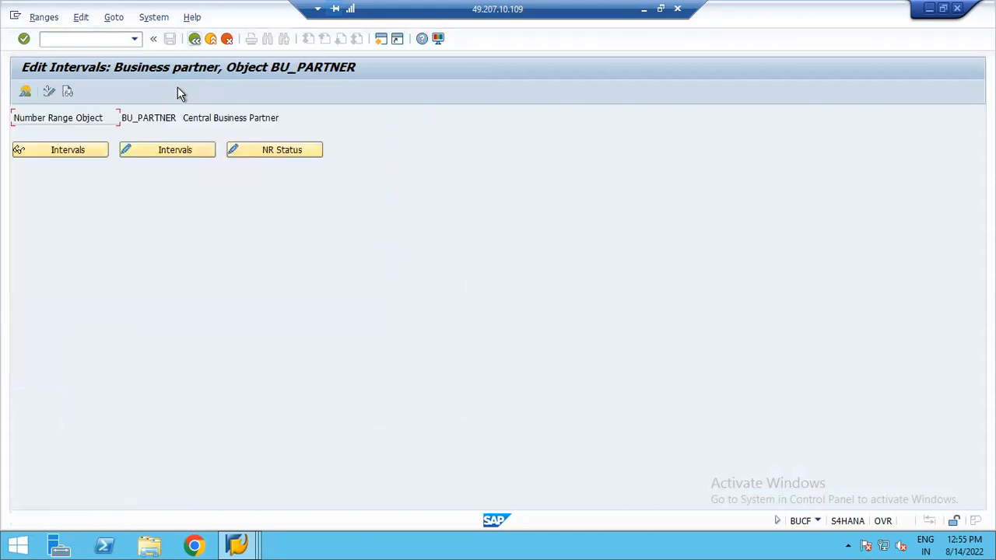
{"action": "left_click", "coordinate": [194, 40]}
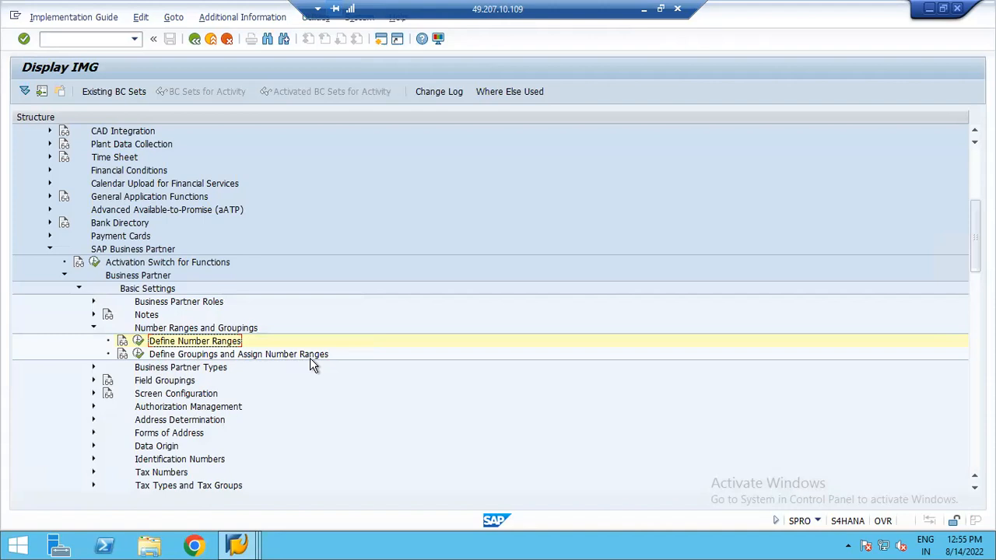
{"action": "left_click", "coordinate": [138, 354]}
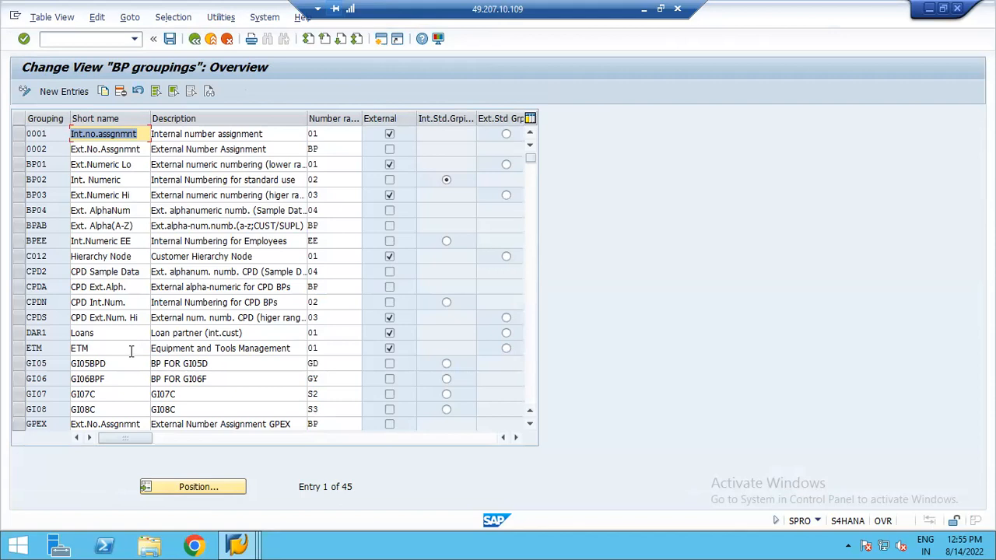
- Add BP grouping ZUL1 with short name Dom Ven- YUS8, description Domestic Vendors - YUS8 and number range Z1
{"action": "left_click", "coordinate": [55, 91]}
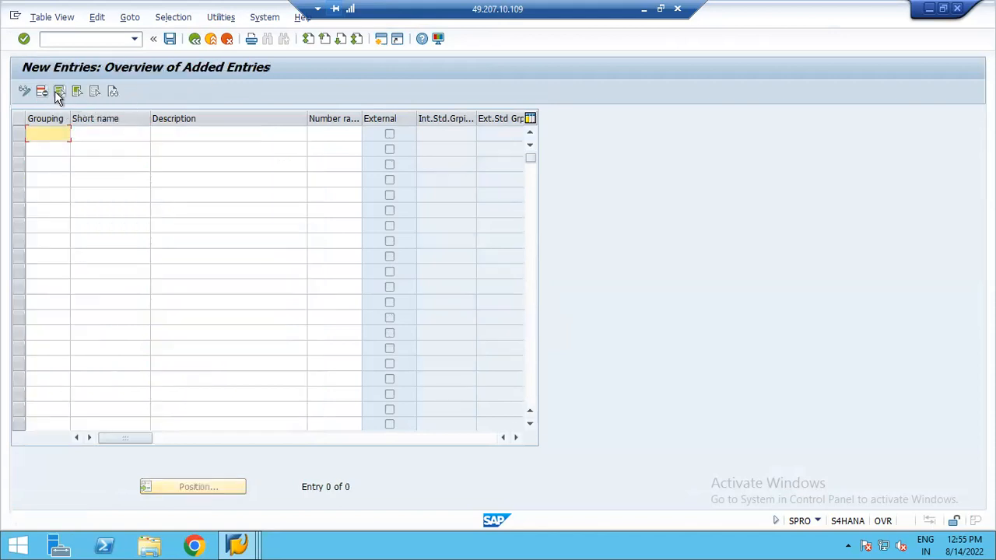
{"action": "left_click", "coordinate": [55, 132]}
{"action": "type", "text": "ZUI"}
{"action": "type", "text": "1"}
{"action": "key", "text": "Tab"}
{"action": "type", "text": "Dm"}
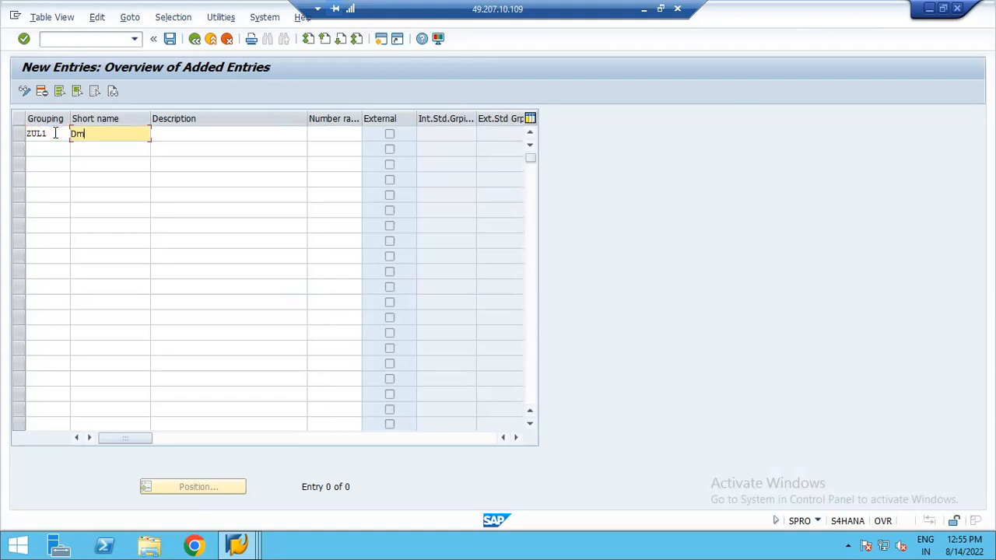
{"action": "key", "text": "BackSpace"}
{"action": "type", "text": "om Ven- YUS8"}
{"action": "key", "text": "Tab"}
{"action": "type", "text": "D"}
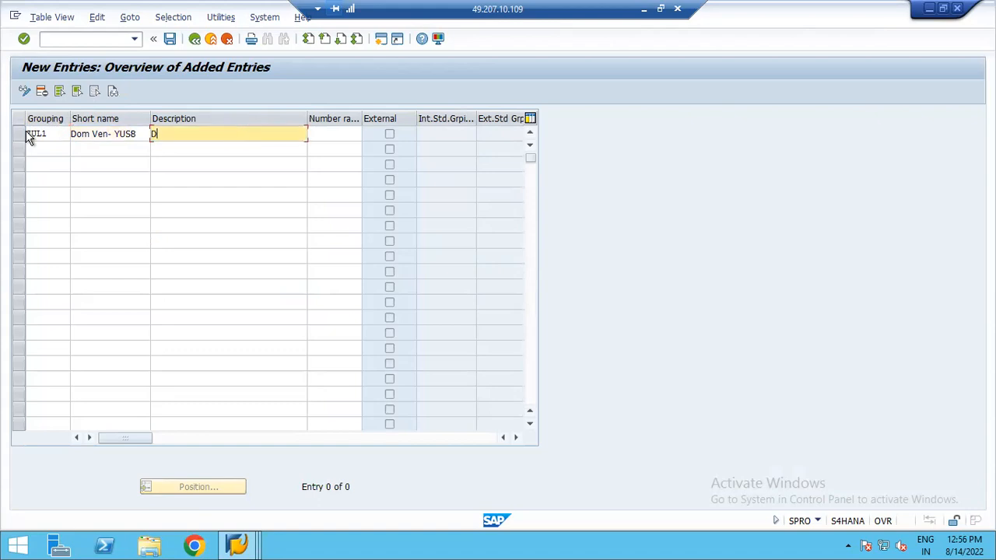
{"action": "type", "text": "omestic Vendors - YUS8"}
{"action": "key", "text": "Tab"}
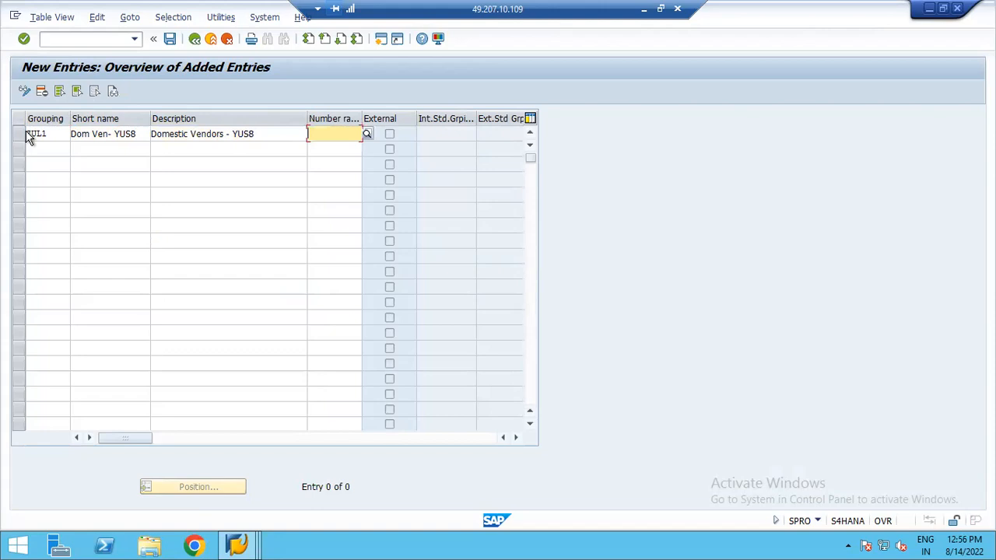
{"action": "type", "text": "Z1"}
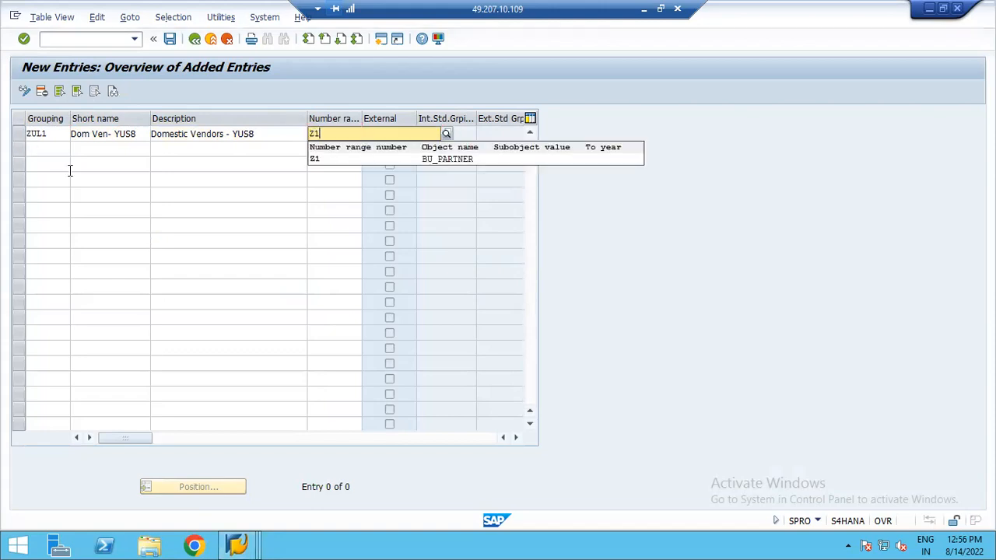
{"action": "left_click", "coordinate": [314, 158]}
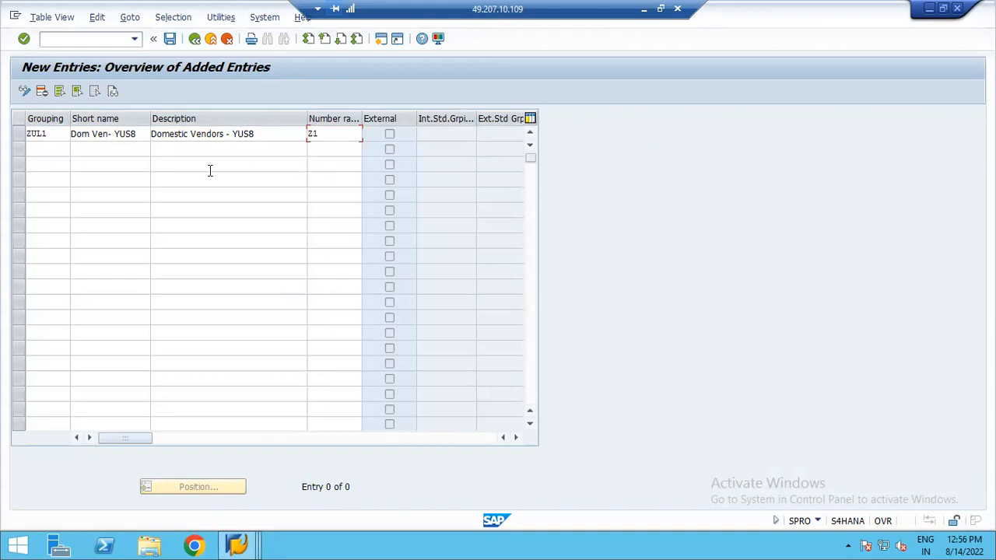
- Add BP grouping ZUL2 with short name Nat Ven - YUS8, description National Vendors - YUS8 and number range Z2
{"action": "left_click", "coordinate": [45, 148]}
{"action": "type", "text": "ZD"}
{"action": "type", "text": "L"}
{"action": "type", "text": "2"}
{"action": "key", "text": "Tab"}
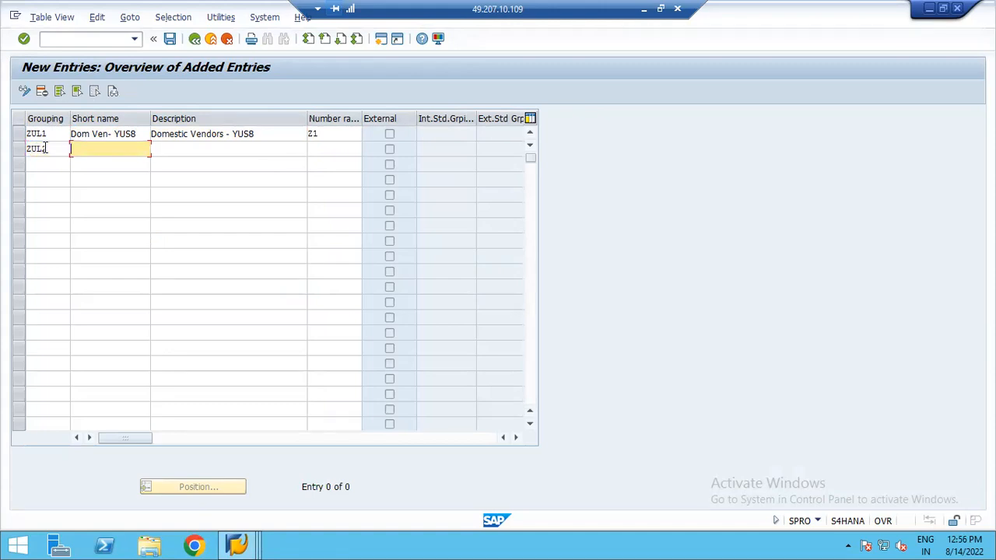
{"action": "type", "text": "Nat"}
{"action": "type", "text": " Ven"}
{"action": "type", "text": " - YS"}
{"action": "key", "text": "BackSpace"}
{"action": "type", "text": "US8"}
{"action": "key", "text": "Tab"}
{"action": "type", "text": "N"}
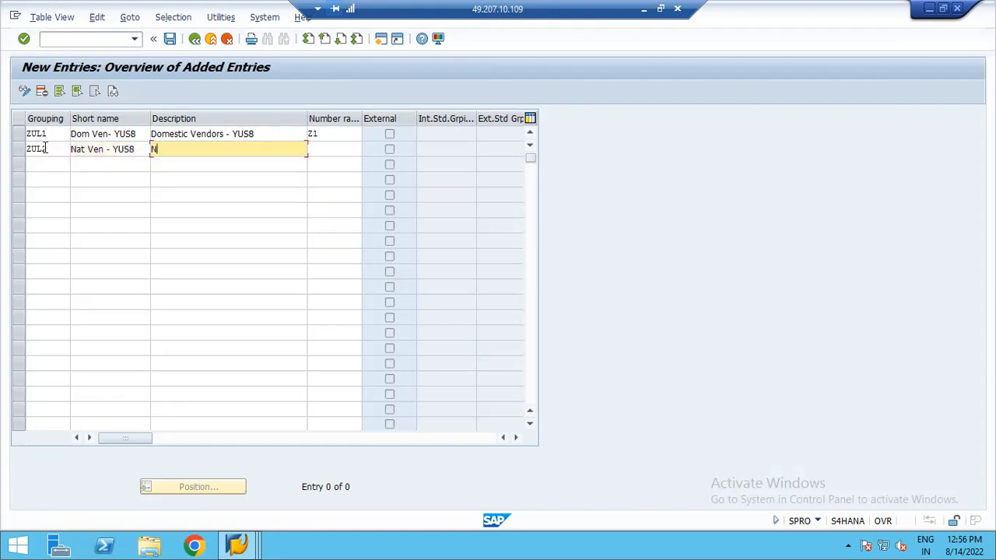
{"action": "type", "text": "ational Vendor"}
{"action": "type", "text": "s - YUS8"}
{"action": "key", "text": "Tab"}
{"action": "type", "text": "Z"}
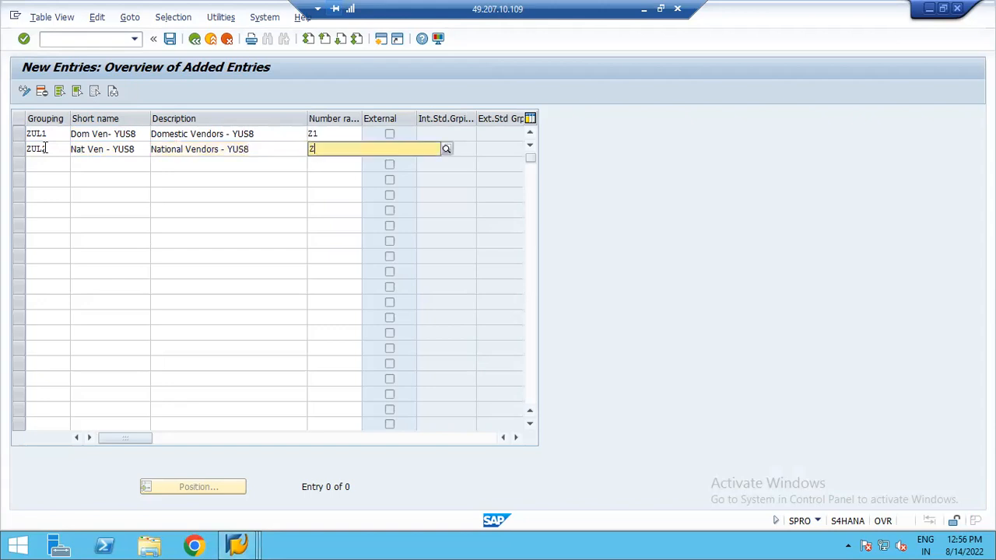
{"action": "type", "text": "2"}
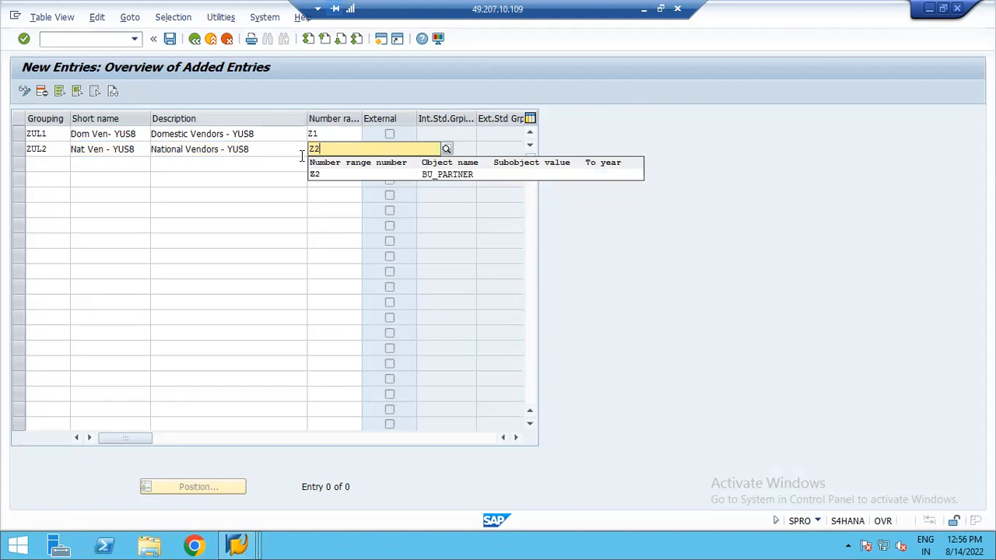
{"action": "left_click", "coordinate": [317, 174]}
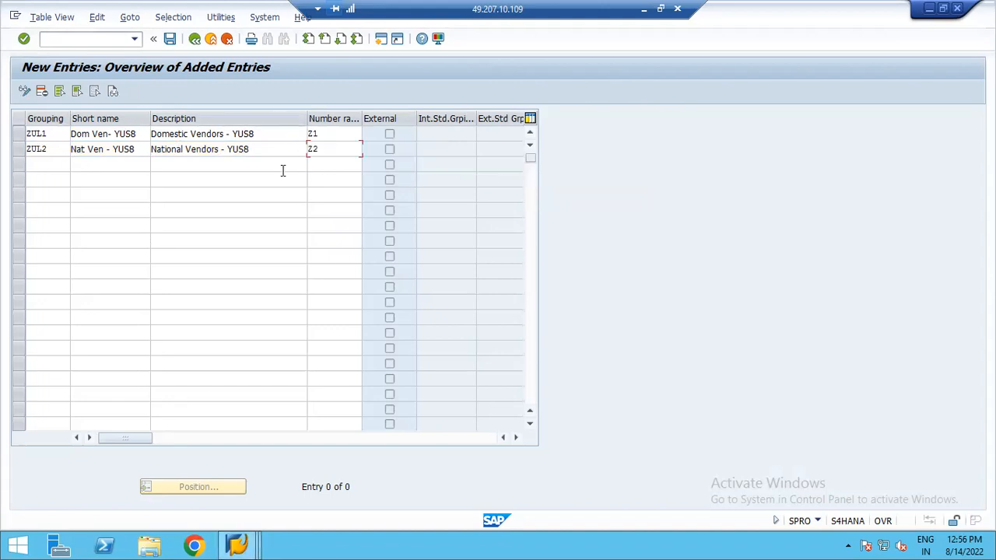
- Add BP grouping ZUL3 with short name Int Ven - YUS8, description International Vendors - YUS8 and number range Z3
{"action": "left_click", "coordinate": [43, 164]}
{"action": "type", "text": "ZO"}
{"action": "type", "text": "L"}
{"action": "type", "text": "3"}
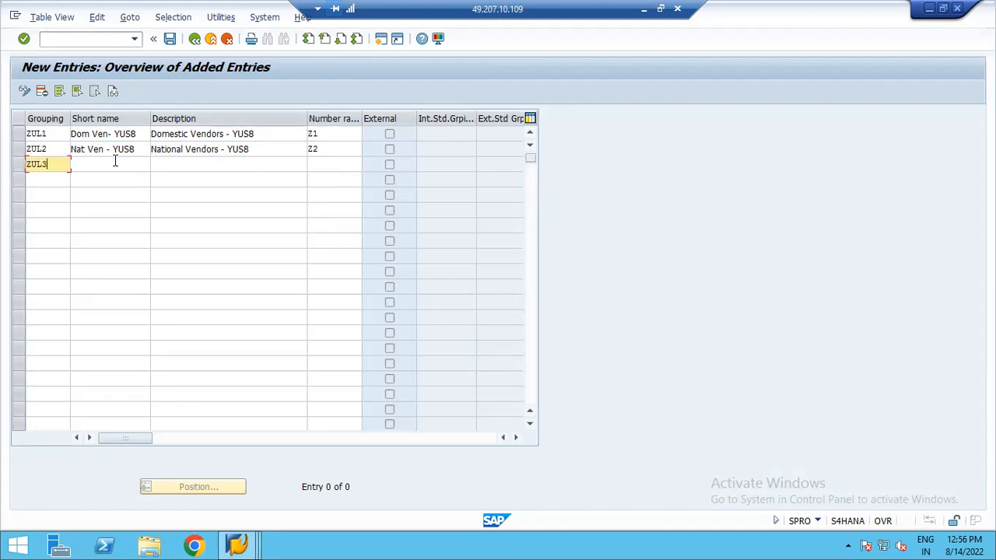
{"action": "key", "text": "Tab"}
{"action": "type", "text": "S"}
{"action": "key", "text": "BackSpace"}
{"action": "type", "text": "Int Ven - YUS"}
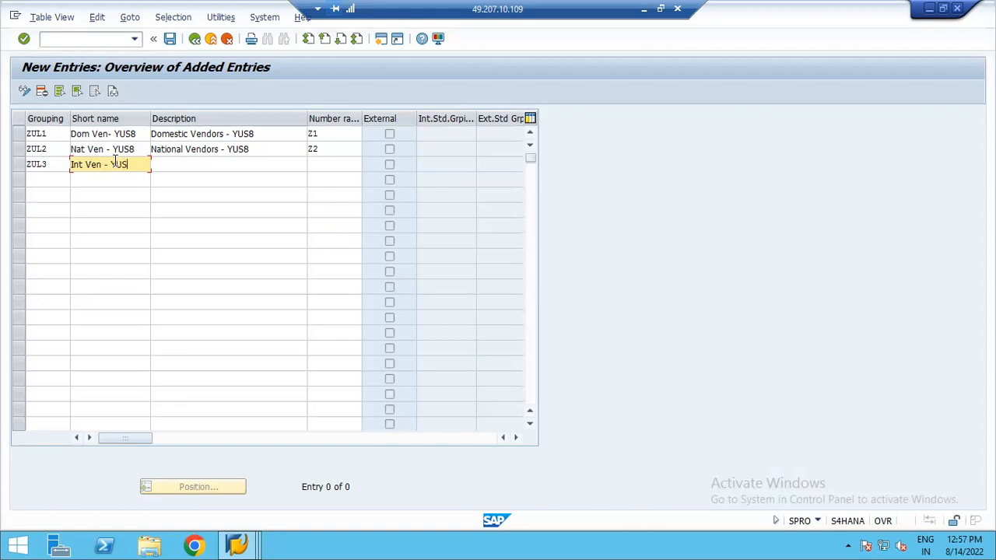
{"action": "type", "text": "8"}
{"action": "key", "text": "Tab"}
{"action": "type", "text": "International Vendors - YUS8"}
{"action": "key", "text": "Tab"}
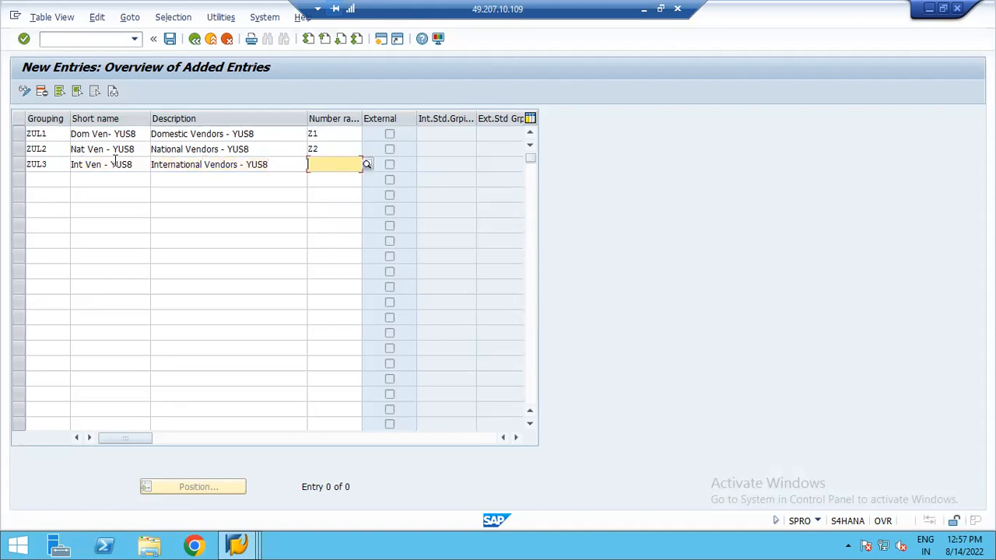
{"action": "type", "text": "Z"}
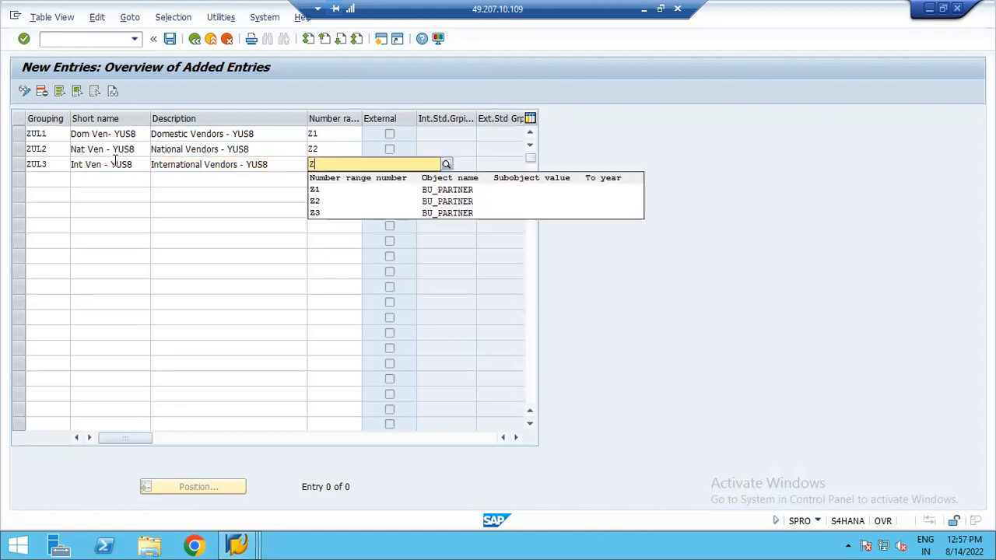
{"action": "type", "text": "3"}
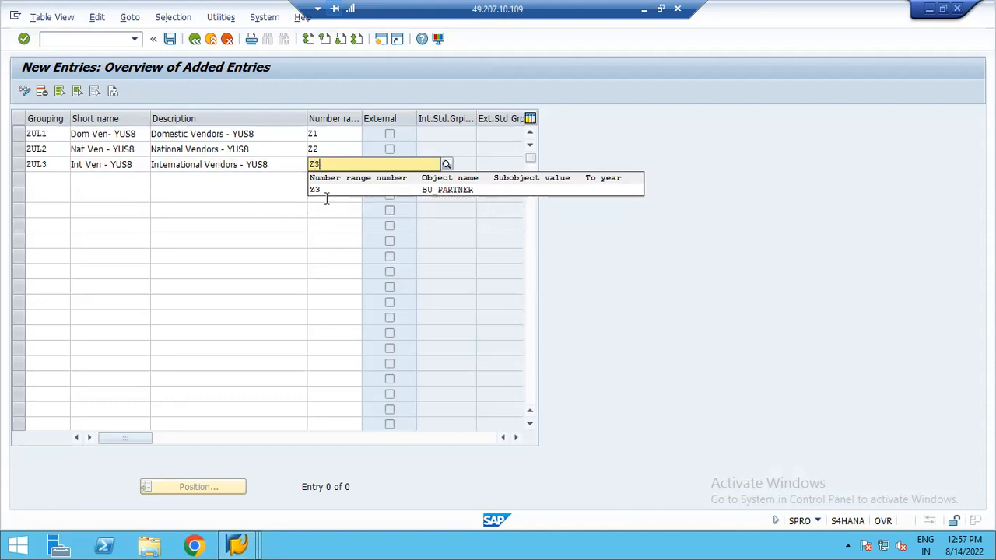
{"action": "left_click", "coordinate": [317, 191]}
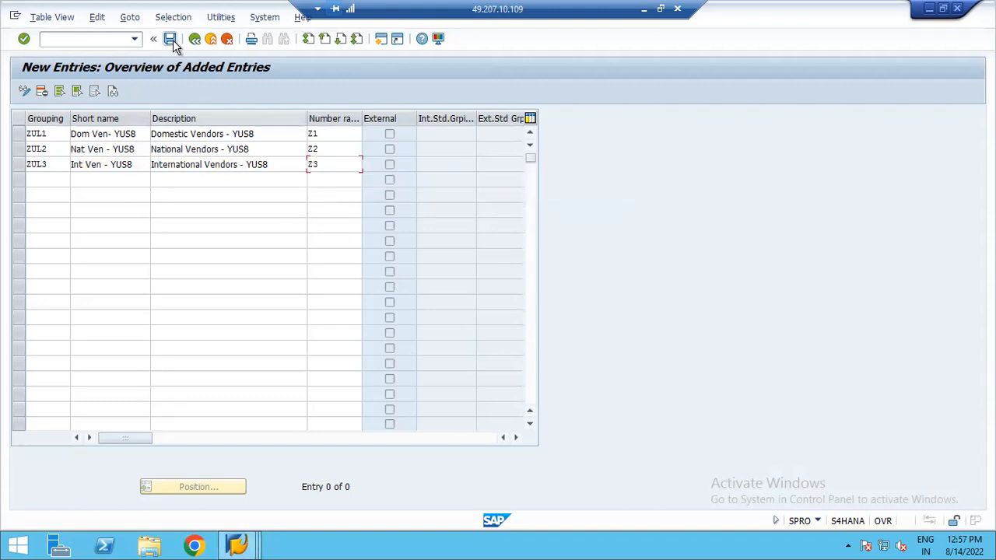
- Save the new BP groupings, exit back to the IMG and collapse Basic Settings
{"action": "key", "text": "Return"}
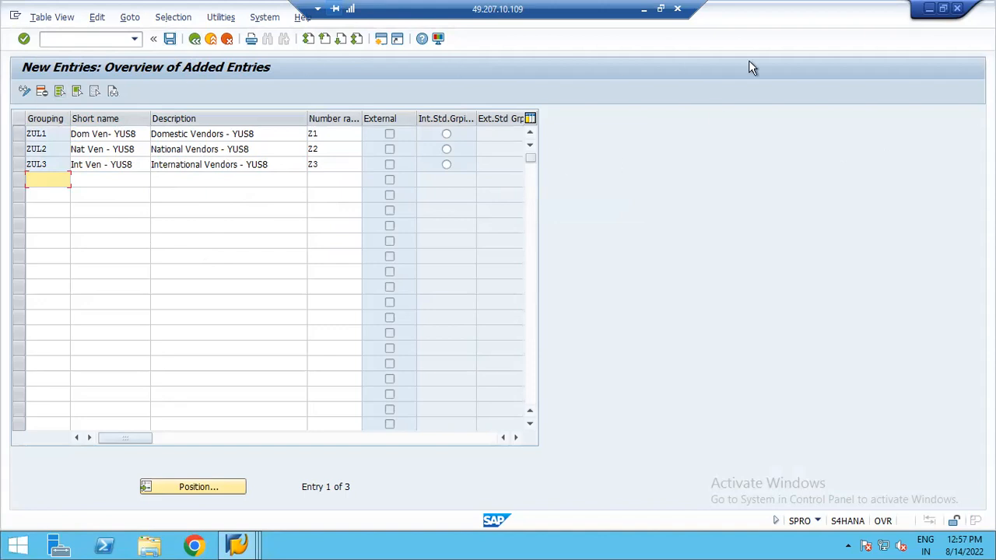
{"action": "left_click", "coordinate": [170, 40]}
{"action": "left_click", "coordinate": [215, 248]}
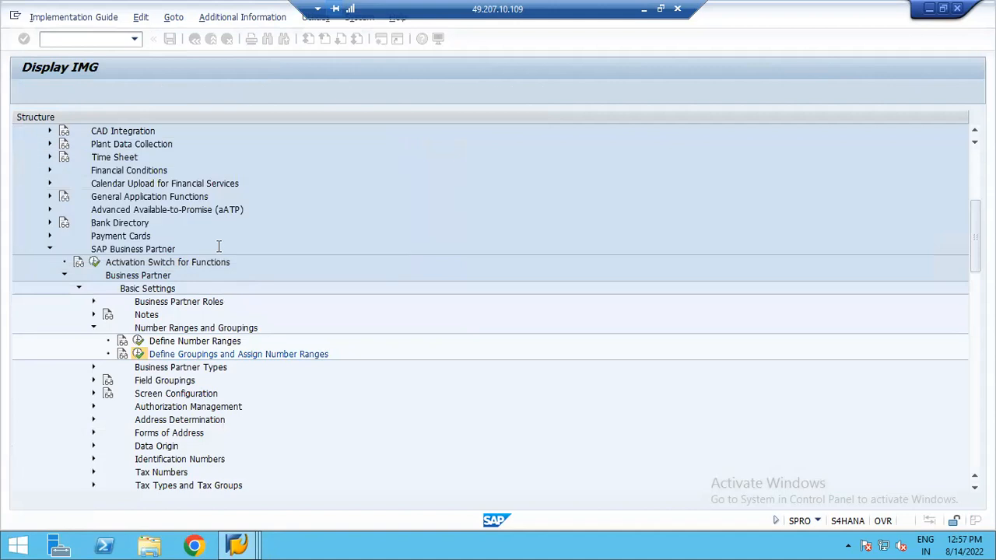
{"action": "left_click", "coordinate": [195, 39]}
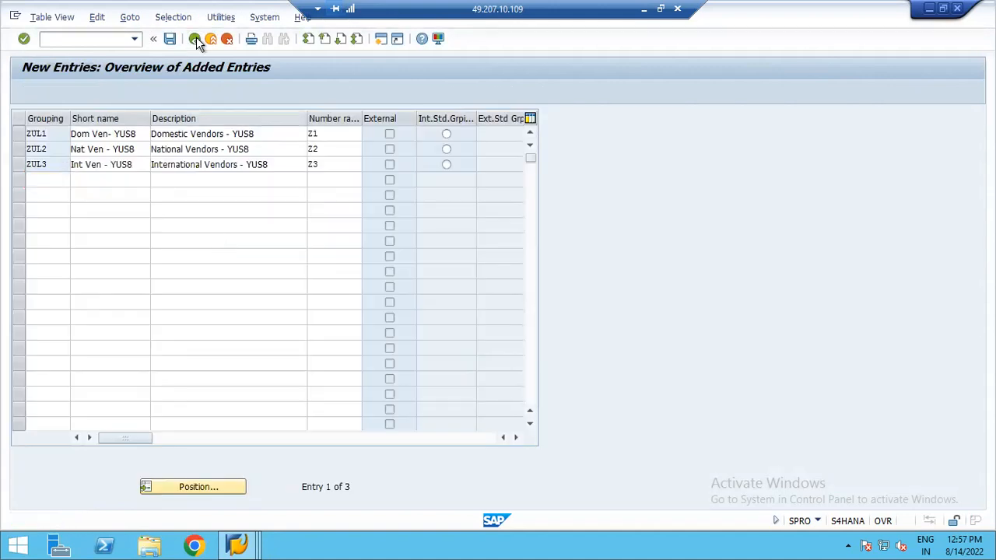
{"action": "left_click", "coordinate": [195, 39]}
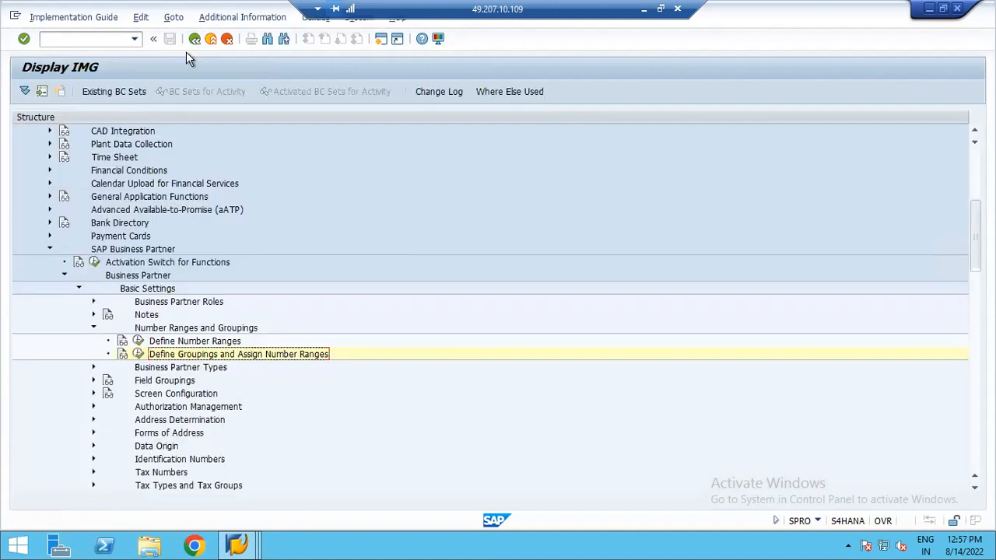
{"action": "left_click", "coordinate": [79, 288]}
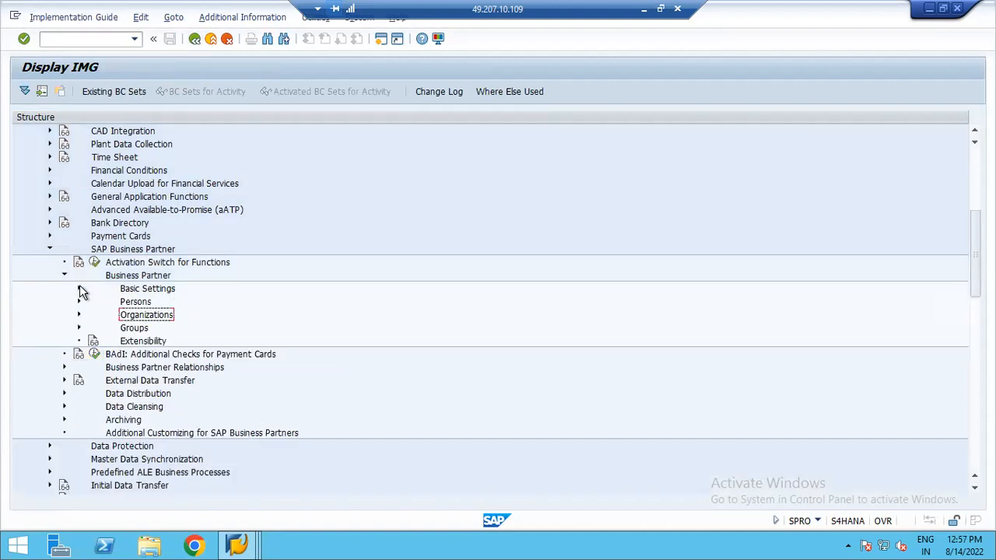
- Open Define Number Assignment for Direction BP to Vendor under Master Data Synchronization's vendor integration assign keys
{"action": "left_click", "coordinate": [64, 276]}
{"action": "left_click", "coordinate": [51, 250]}
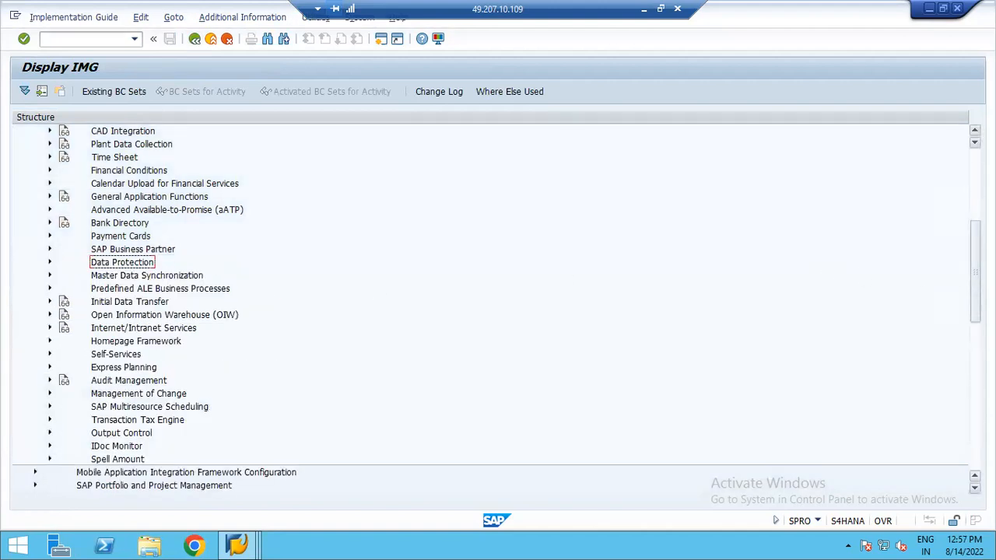
{"action": "left_click_drag", "start_coordinate": [975, 242], "coordinate": [975, 170]}
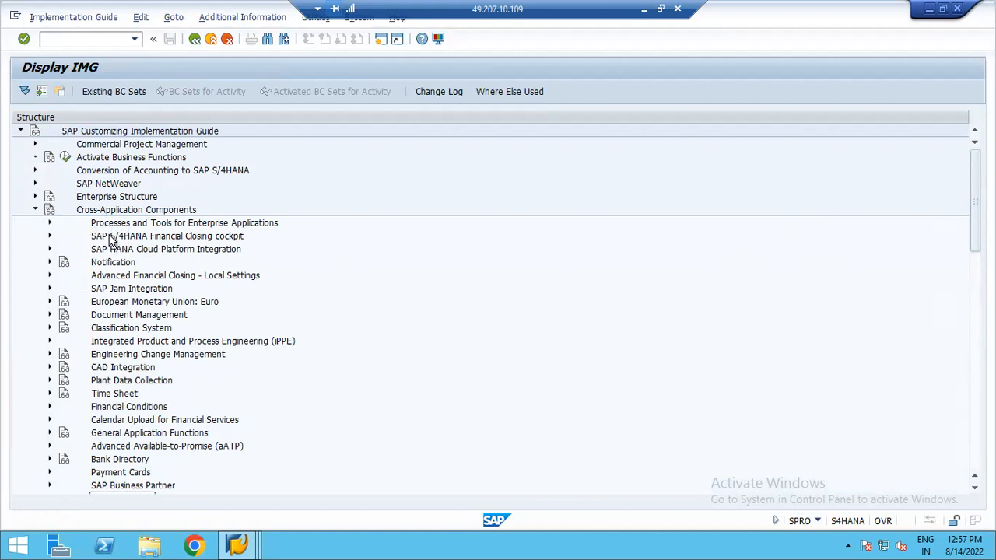
{"action": "scroll", "coordinate": [465, 358], "scroll_direction": "down", "scroll_amount": 7}
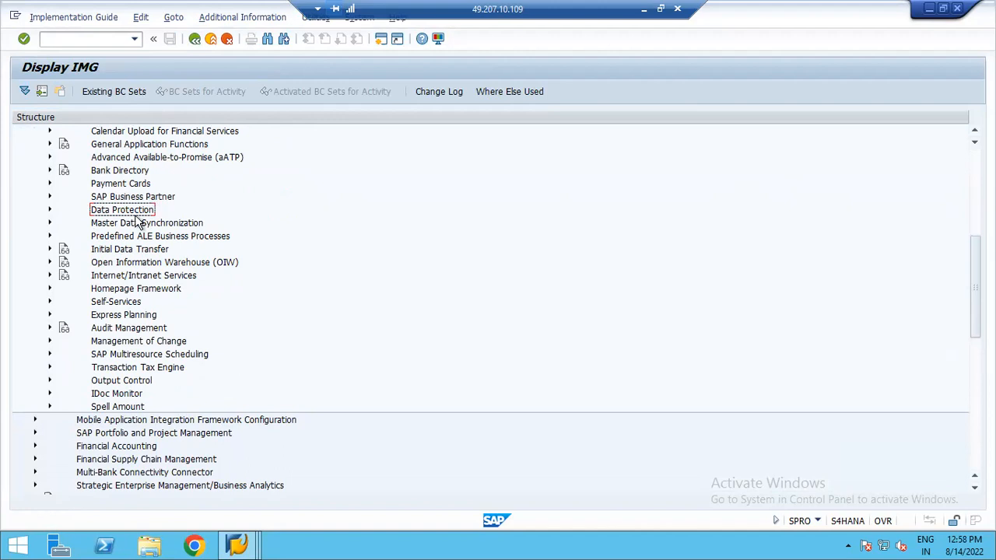
{"action": "left_click", "coordinate": [50, 224]}
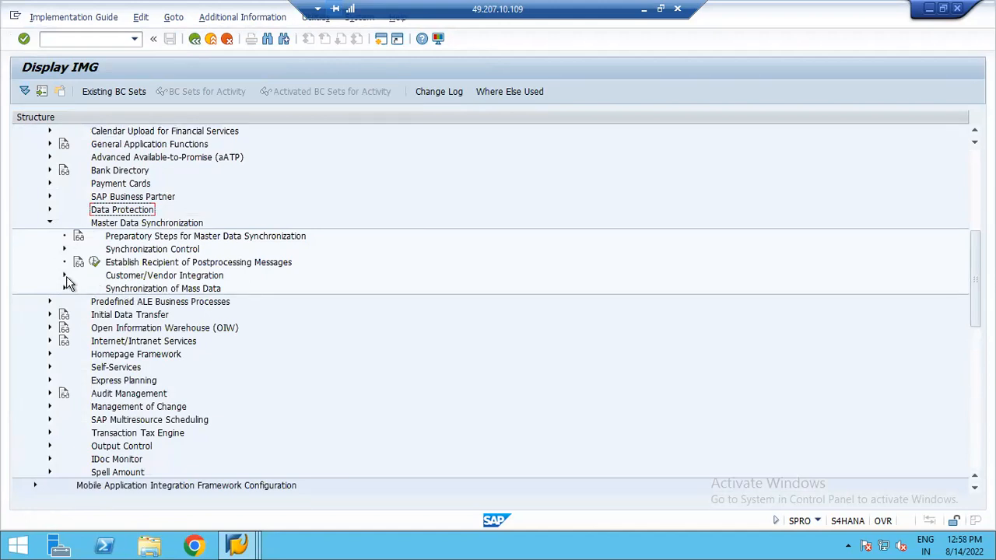
{"action": "left_click", "coordinate": [64, 276]}
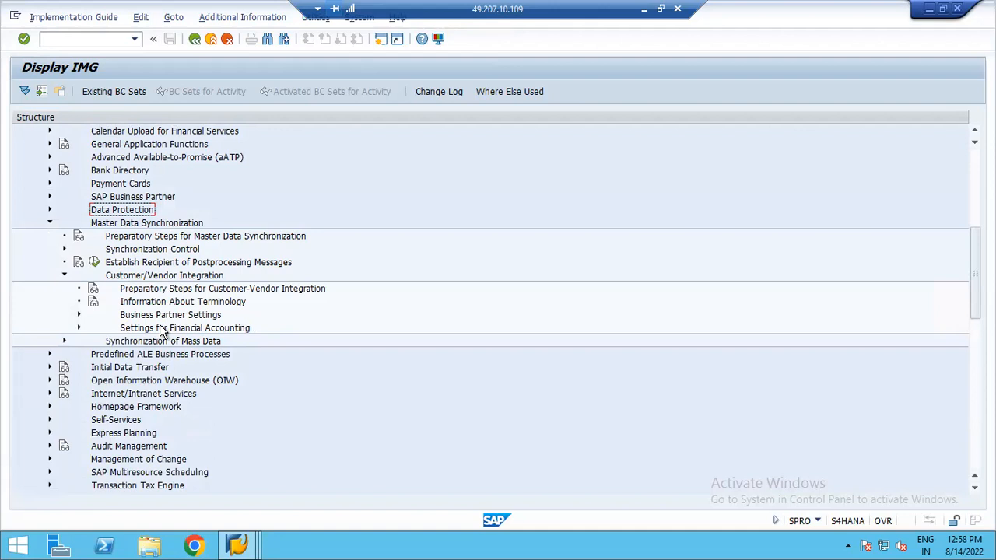
{"action": "left_click", "coordinate": [79, 315]}
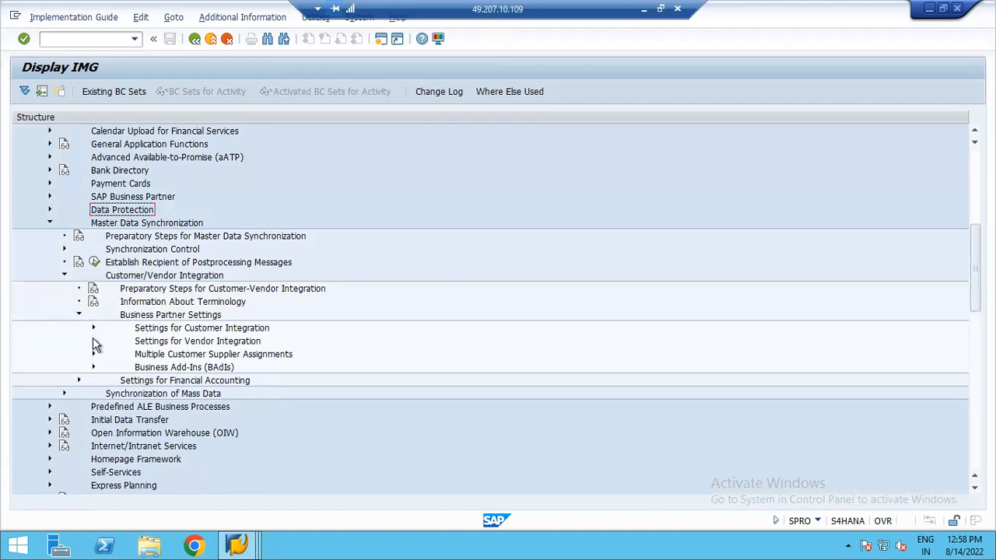
{"action": "left_click", "coordinate": [93, 342]}
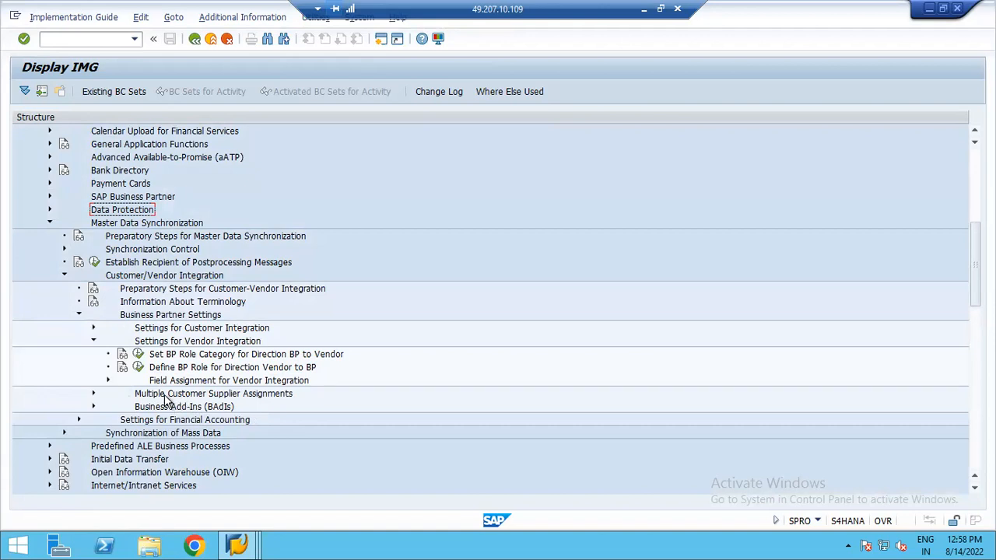
{"action": "left_click", "coordinate": [109, 380]}
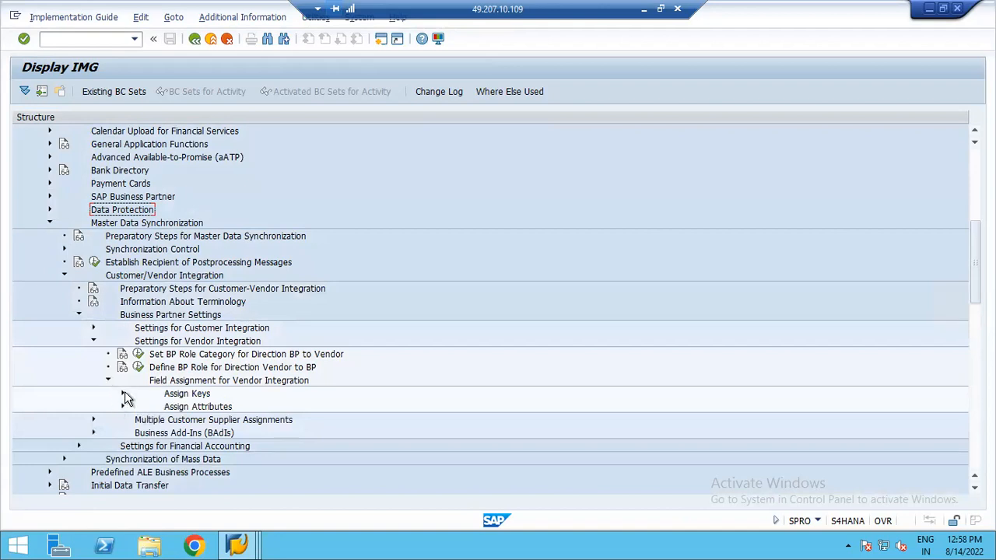
{"action": "left_click", "coordinate": [123, 394]}
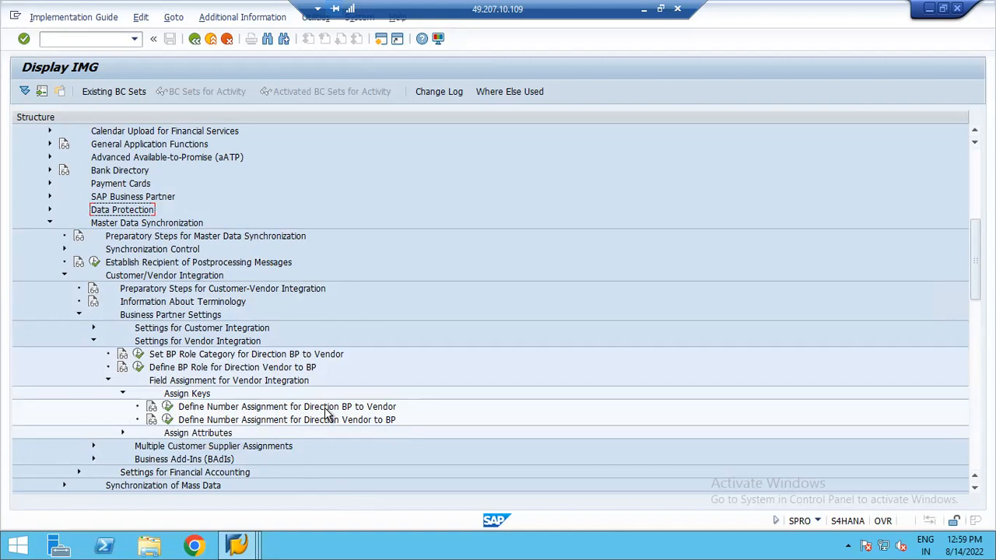
{"action": "left_click", "coordinate": [168, 407]}
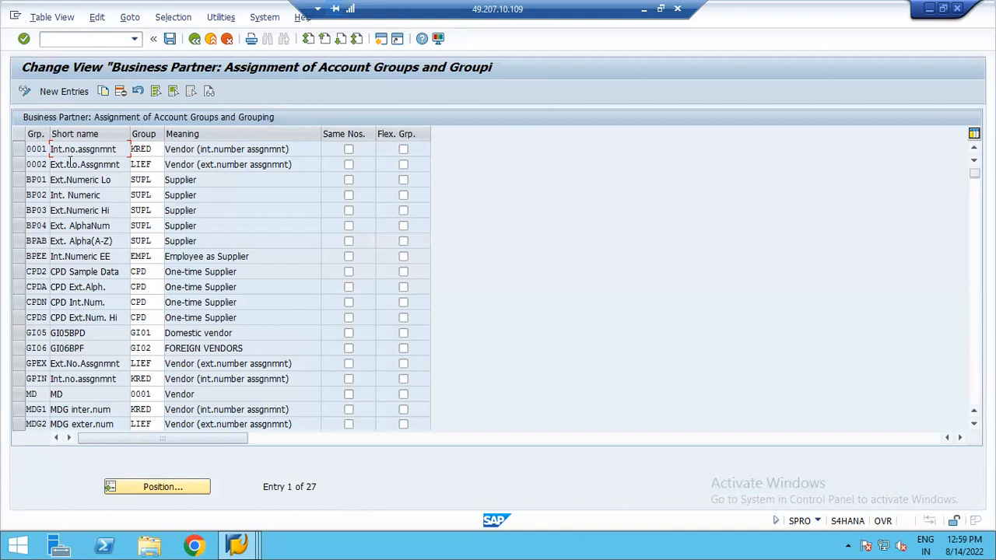
- Add a new assignment linking BP grouping ZUL1 to vendor account group ZUL1 with Same Nos. selected
{"action": "left_click", "coordinate": [60, 92]}
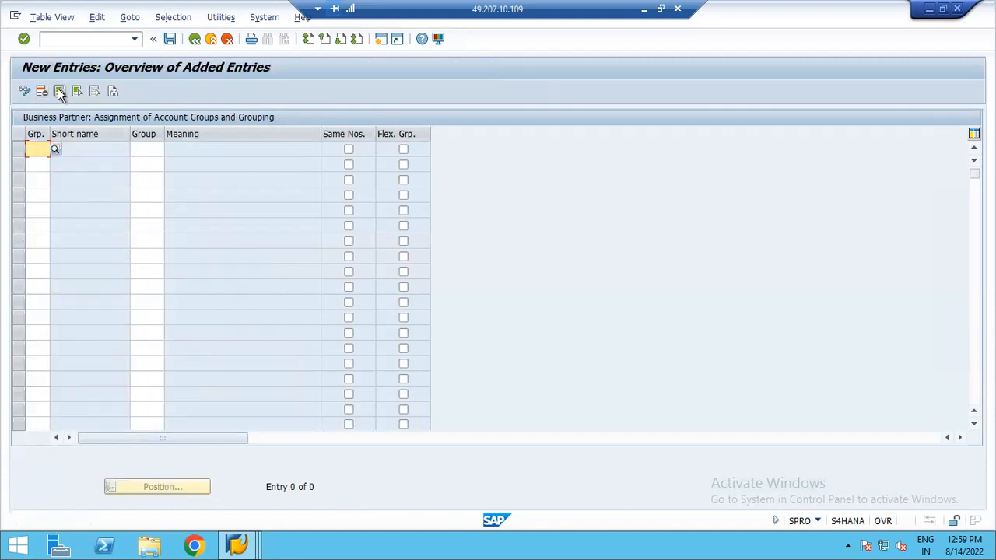
{"action": "type", "text": "Z"}
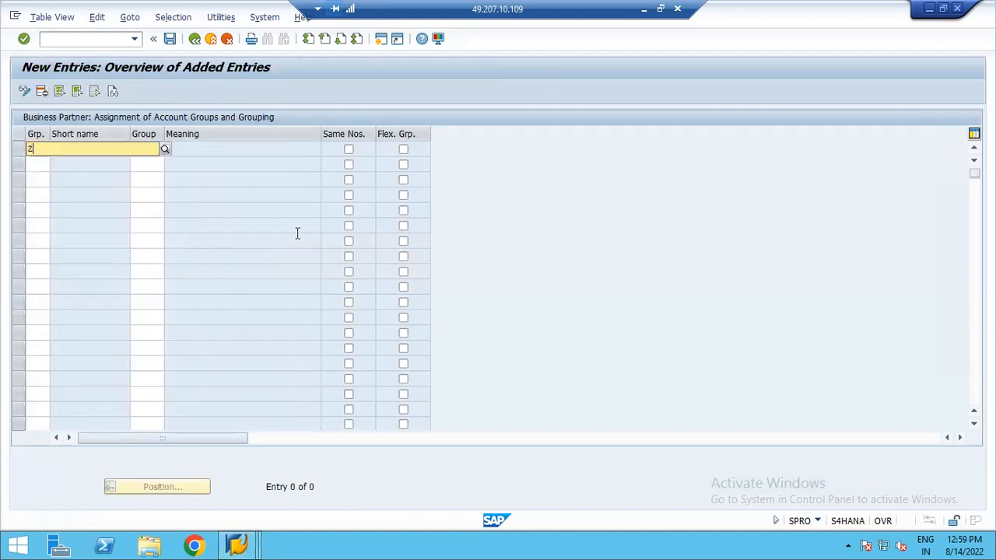
{"action": "type", "text": "UL1"}
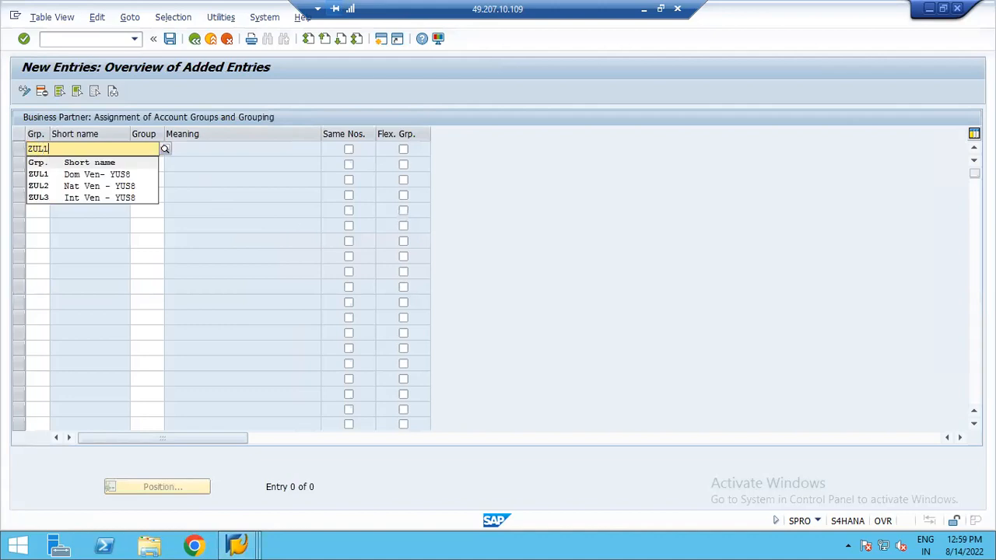
{"action": "key", "text": "Return"}
{"action": "key", "text": "Tab"}
{"action": "type", "text": "ZUL"}
{"action": "key", "text": "F4"}
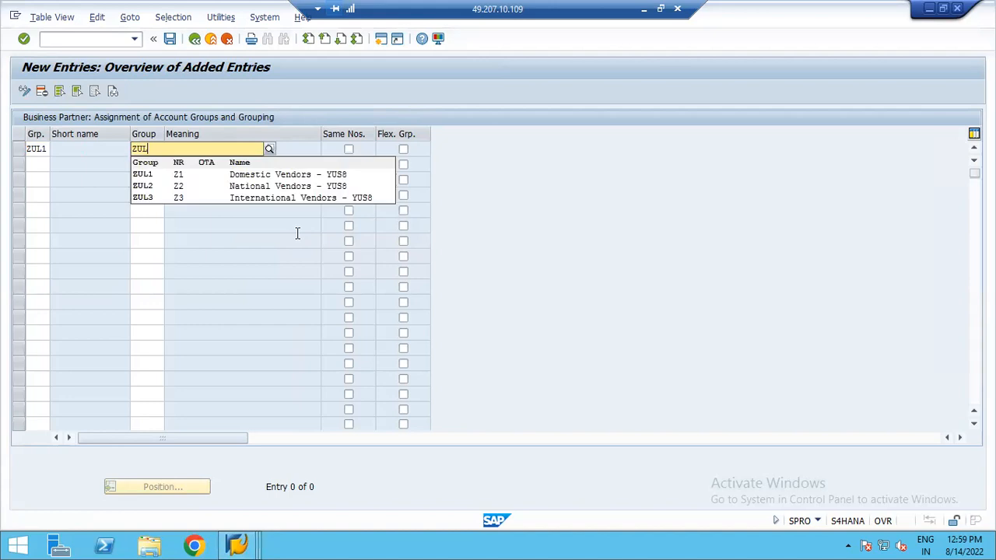
{"action": "left_click", "coordinate": [147, 178]}
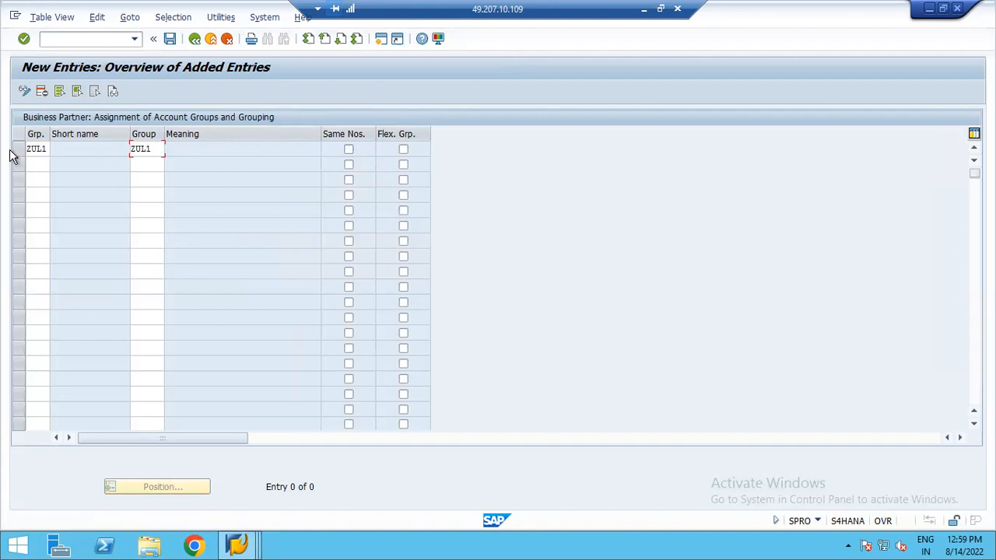
{"action": "left_click", "coordinate": [348, 149]}
- Add an assignment linking BP grouping ZUL2 to account group ZUL2 with Same Nos. selected
{"action": "left_click", "coordinate": [46, 166]}
{"action": "type", "text": "Z"}
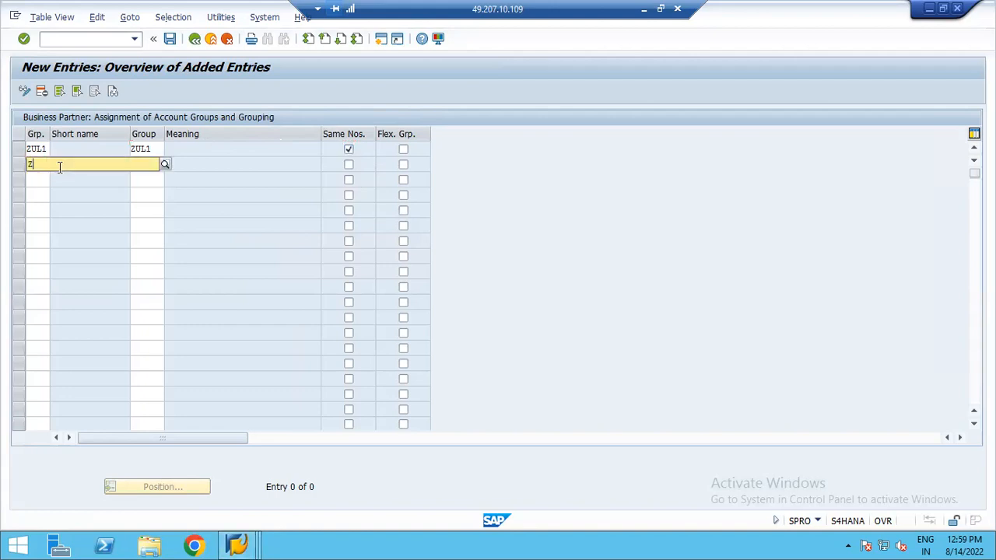
{"action": "type", "text": "UL2"}
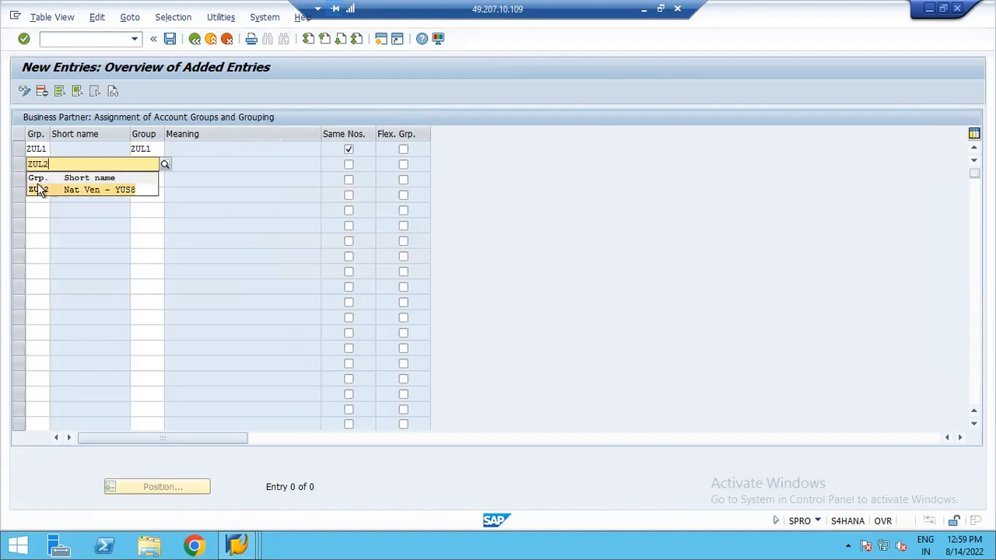
{"action": "left_click", "coordinate": [34, 192]}
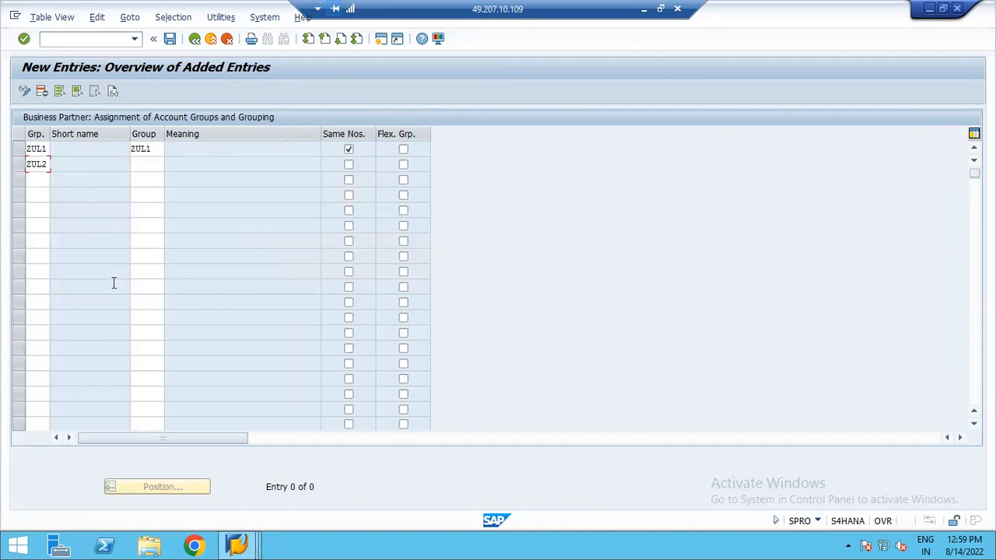
{"action": "left_click", "coordinate": [142, 165]}
{"action": "type", "text": "ZU"}
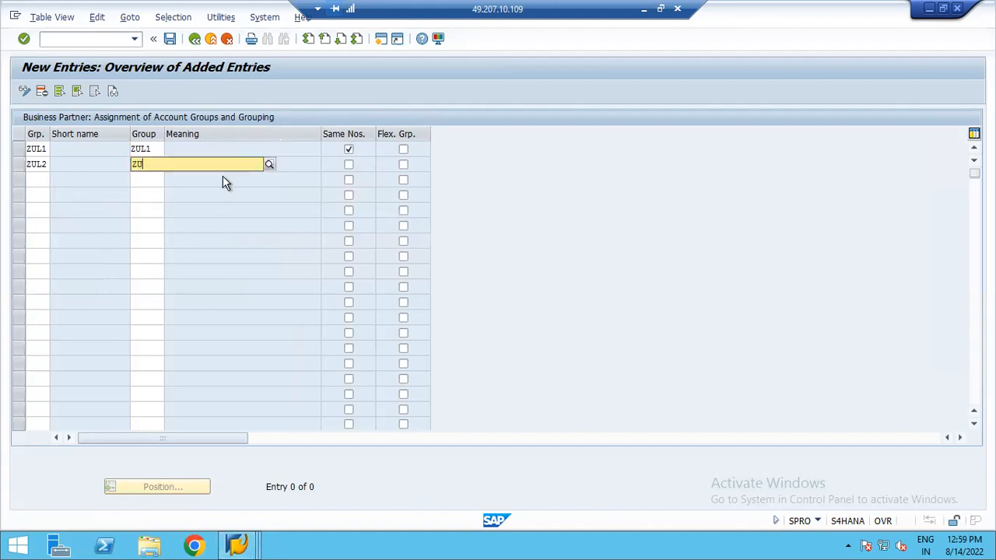
{"action": "type", "text": "L2"}
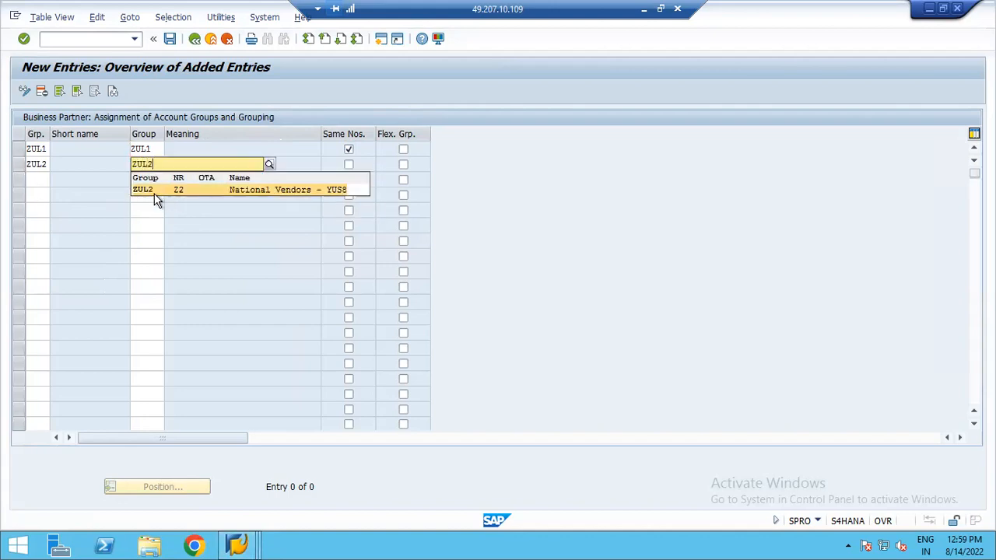
{"action": "left_click", "coordinate": [154, 192]}
{"action": "left_click", "coordinate": [348, 165]}
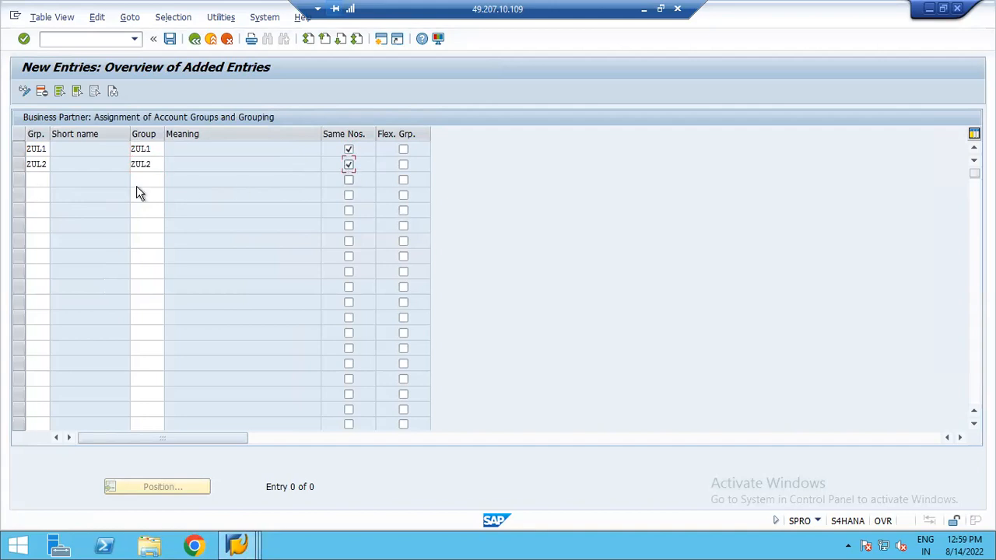
- Add an assignment linking BP grouping ZUL3 to account group ZUL3 with Same Nos. selected
{"action": "left_click", "coordinate": [36, 179]}
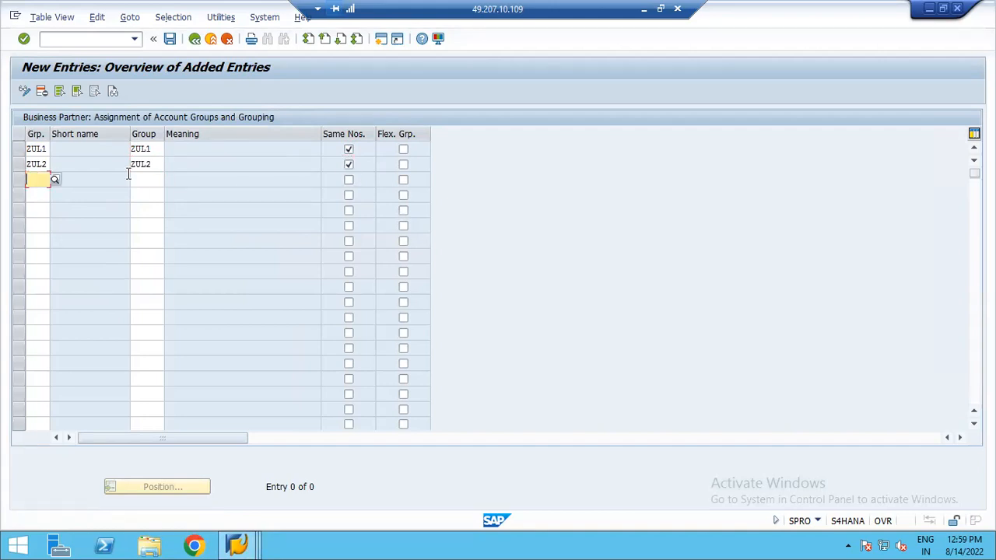
{"action": "type", "text": "ZUL"}
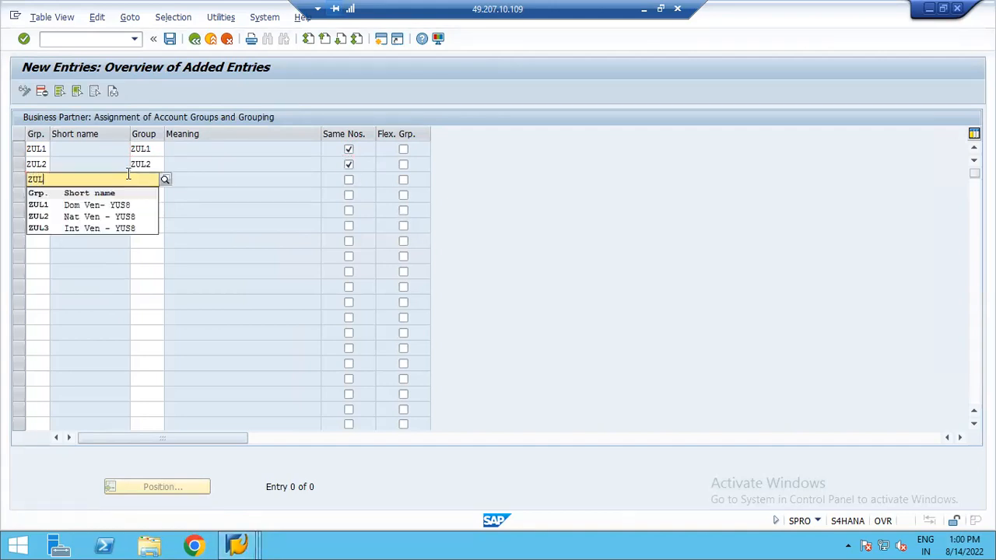
{"action": "type", "text": "3"}
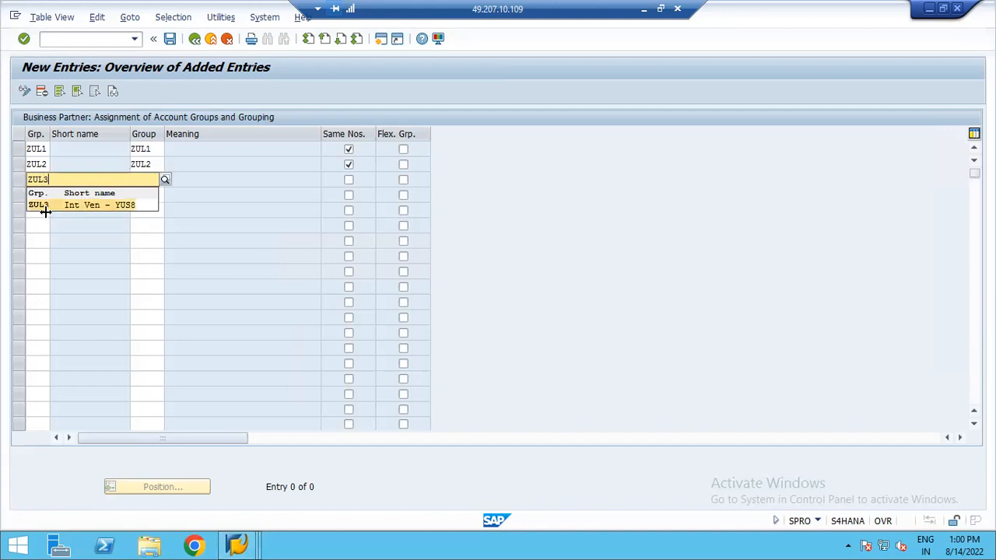
{"action": "left_click", "coordinate": [43, 206]}
{"action": "left_click", "coordinate": [140, 180]}
{"action": "type", "text": "ZU"}
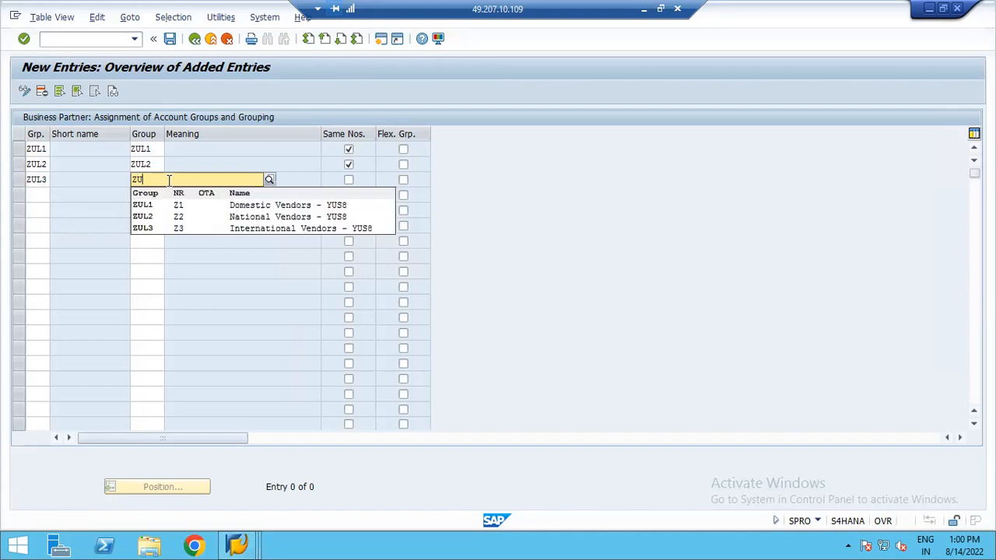
{"action": "type", "text": "L3"}
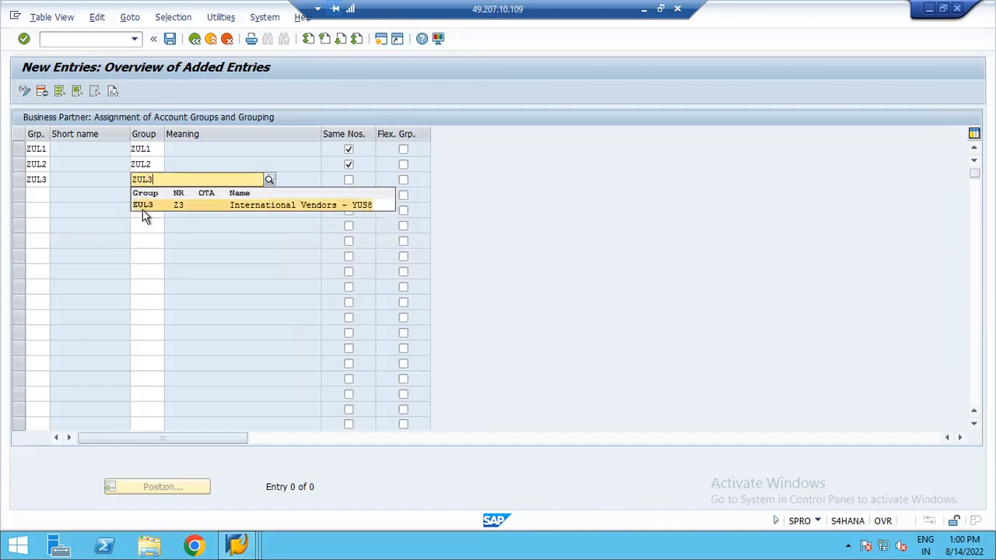
{"action": "left_click", "coordinate": [142, 204]}
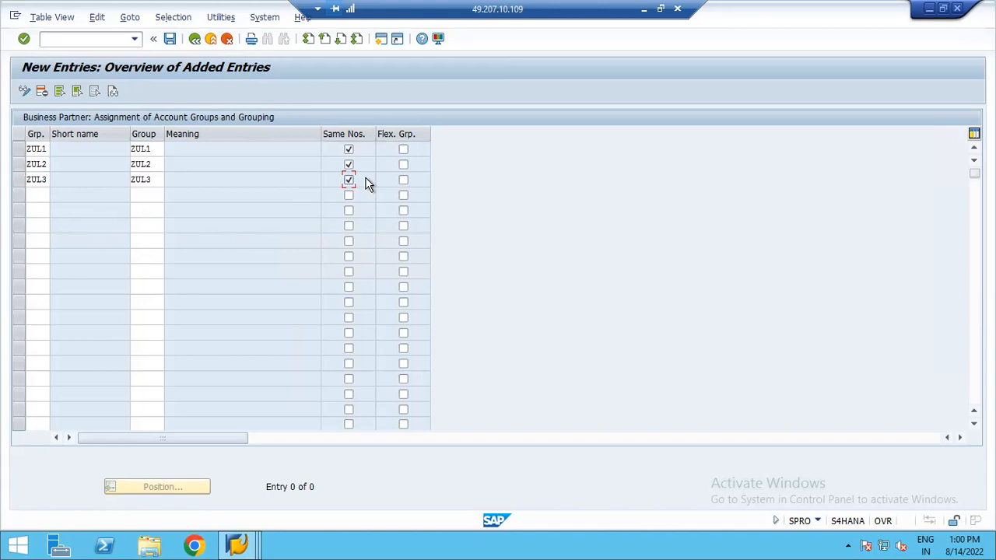
- Save the grouping assignments under the existing customizing request and return to the IMG
{"action": "left_click", "coordinate": [170, 38]}
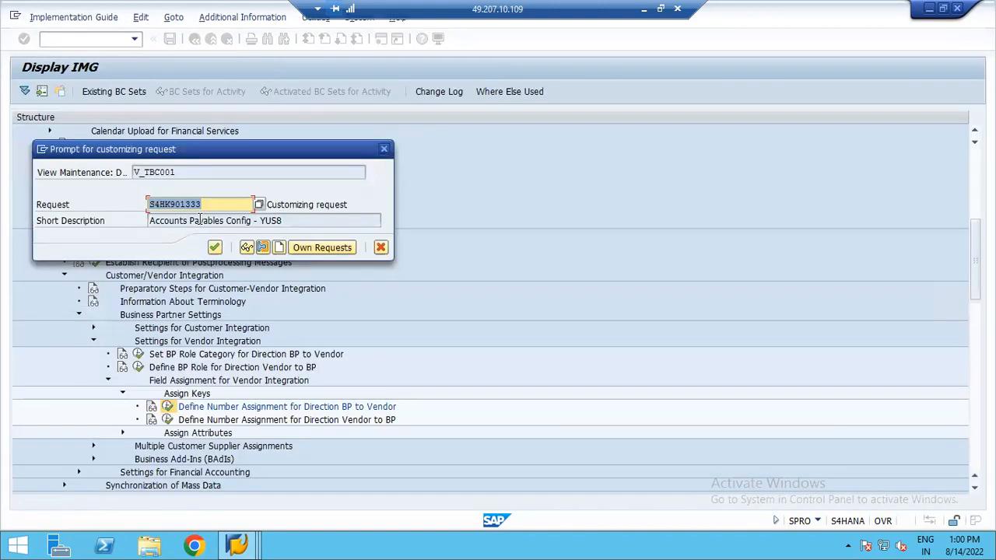
{"action": "left_click", "coordinate": [216, 248]}
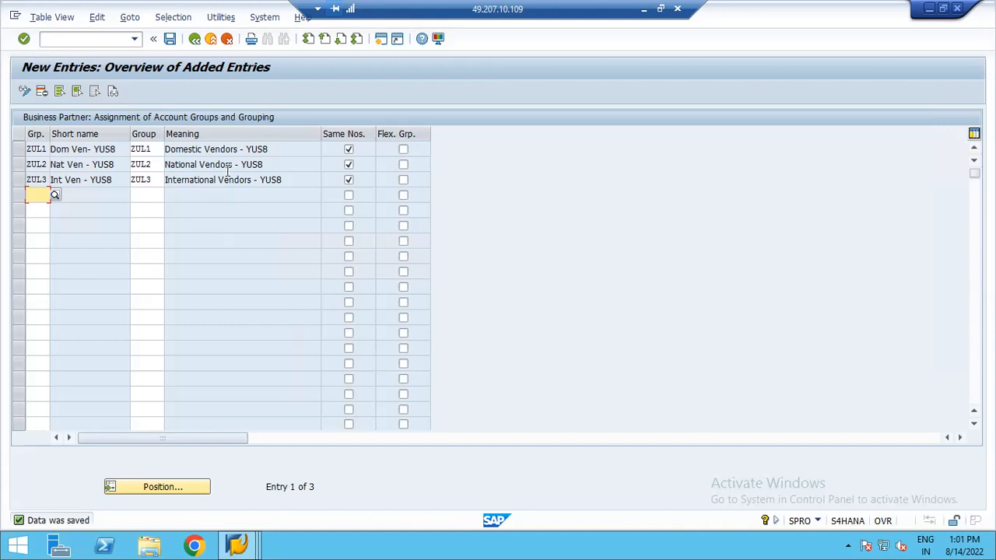
{"action": "left_click", "coordinate": [169, 38]}
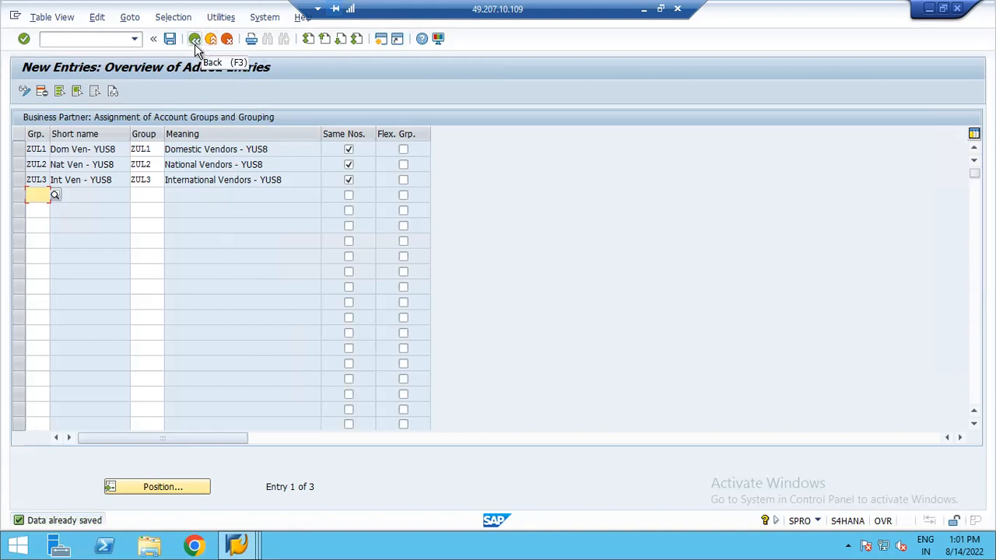
{"action": "left_click", "coordinate": [194, 41]}
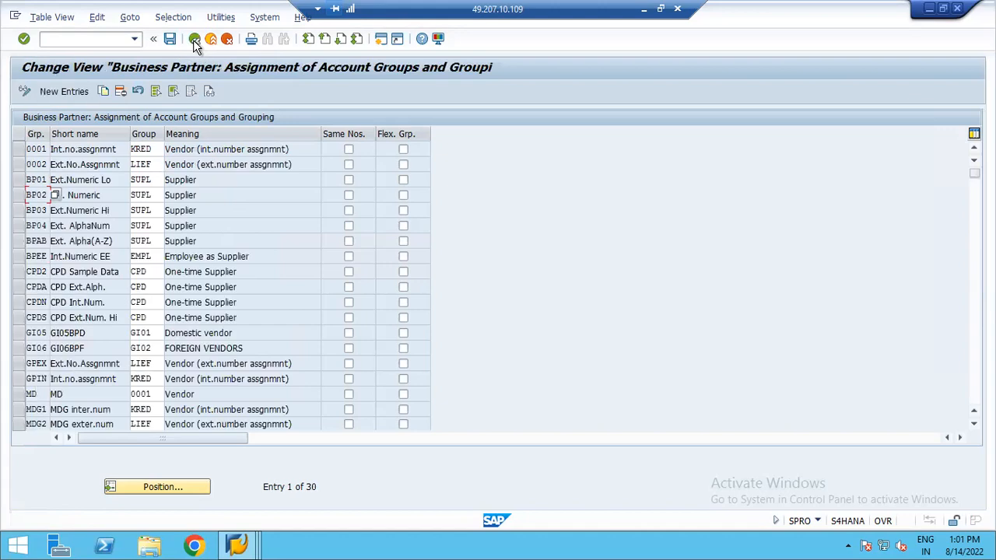
{"action": "left_click", "coordinate": [195, 43]}
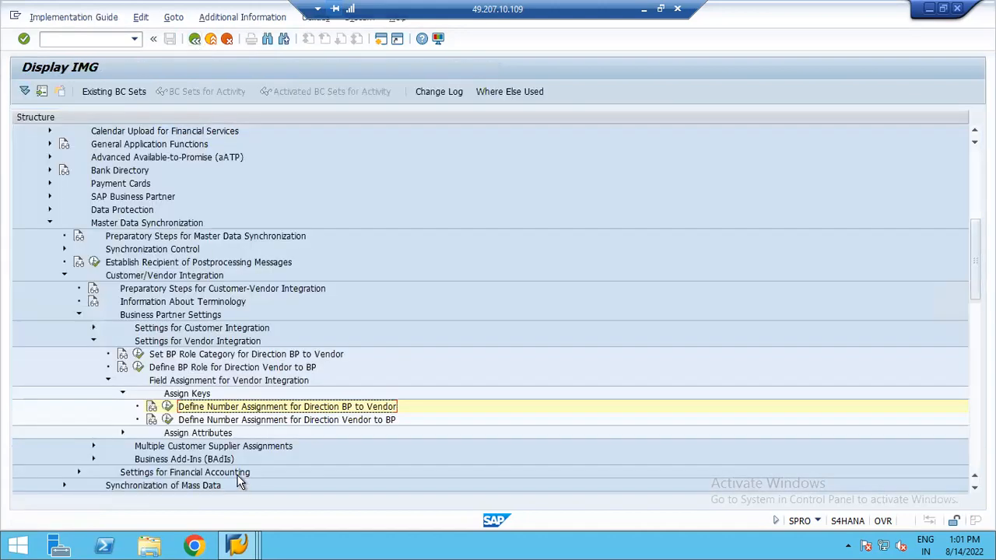
{"action": "left_click", "coordinate": [64, 39]}
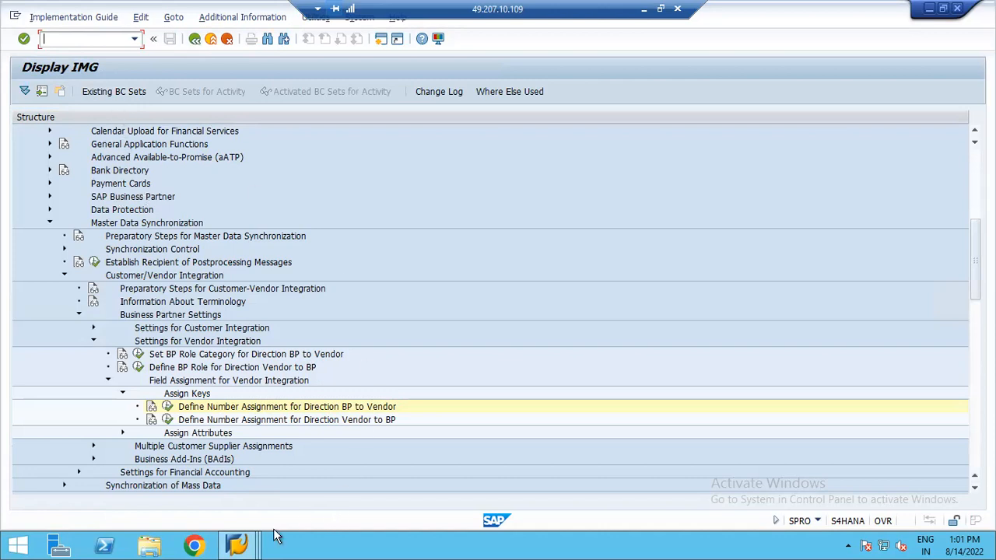
{"action": "left_click", "coordinate": [237, 545]}
{"action": "left_click", "coordinate": [397, 493]}
{"action": "left_click", "coordinate": [237, 545]}
{"action": "left_click", "coordinate": [229, 520]}
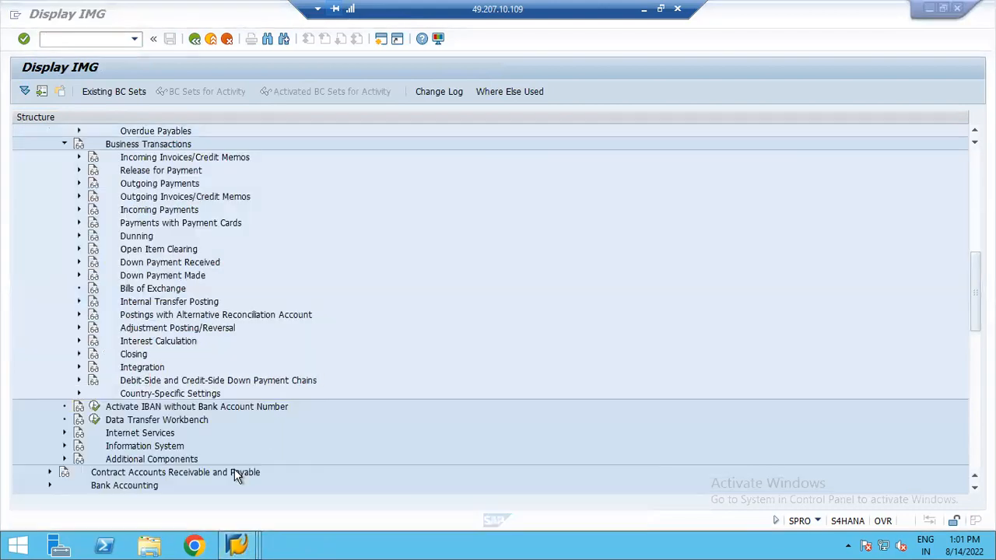
{"action": "left_click", "coordinate": [51, 41]}
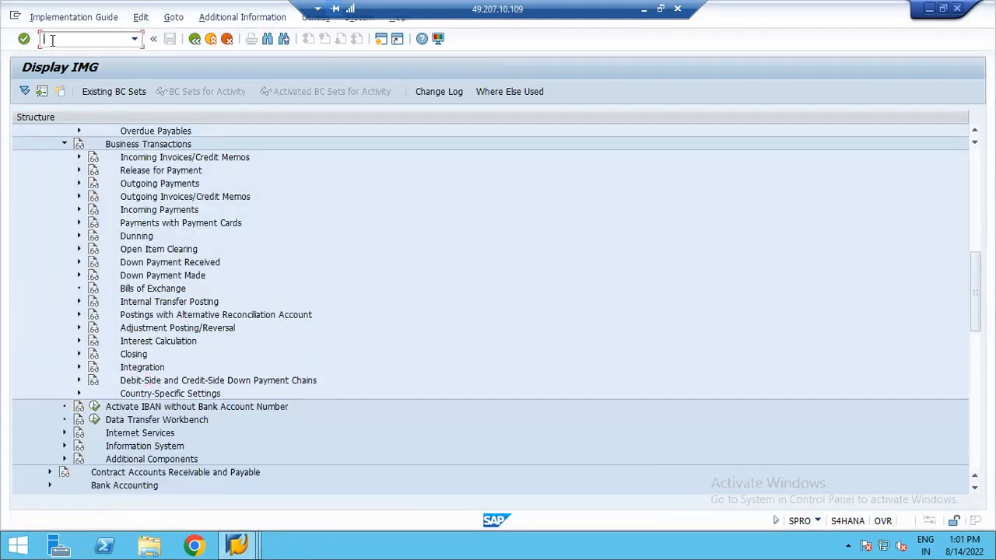
- Open the Business Partner transaction BP and start creating a new organization
{"action": "type", "text": "/NBP"}
{"action": "key", "text": "Return"}
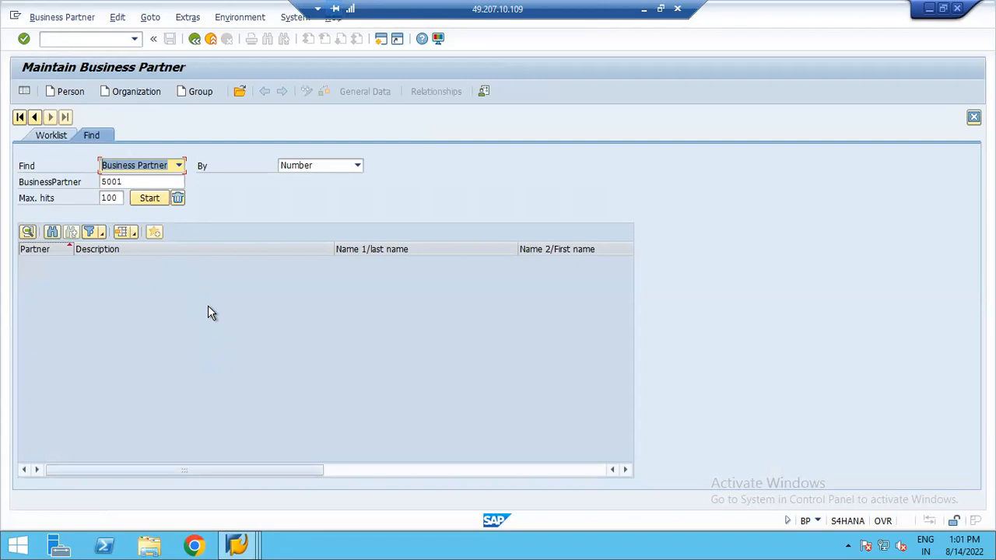
{"action": "left_click", "coordinate": [136, 94]}
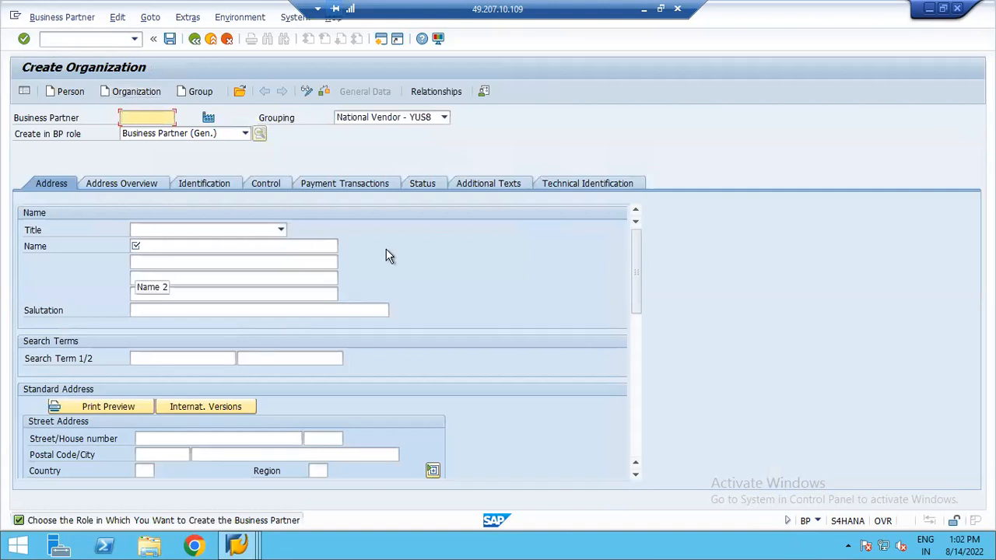
- Review the available BP groupings for the new organization and switch to another SAP session
{"action": "left_click", "coordinate": [444, 119]}
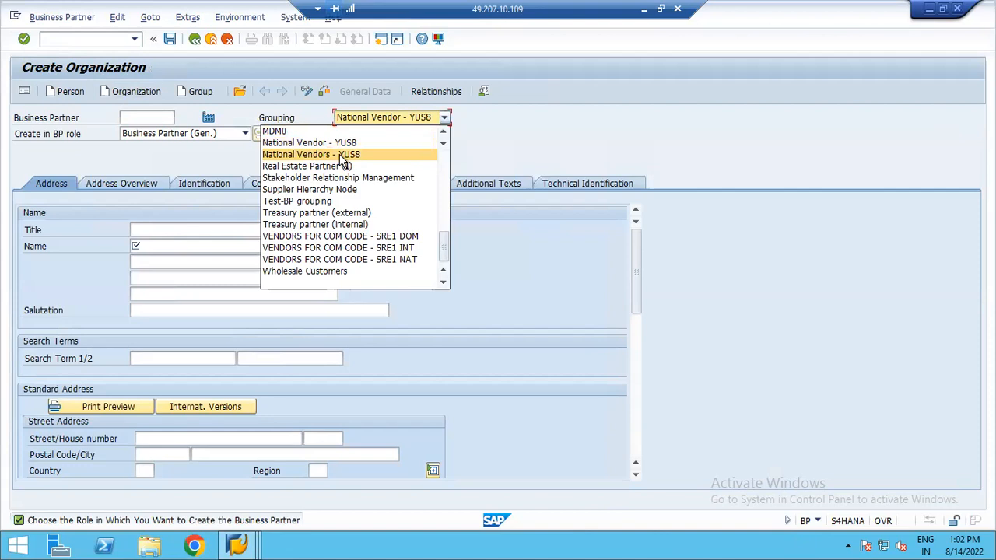
{"action": "left_click", "coordinate": [238, 545]}
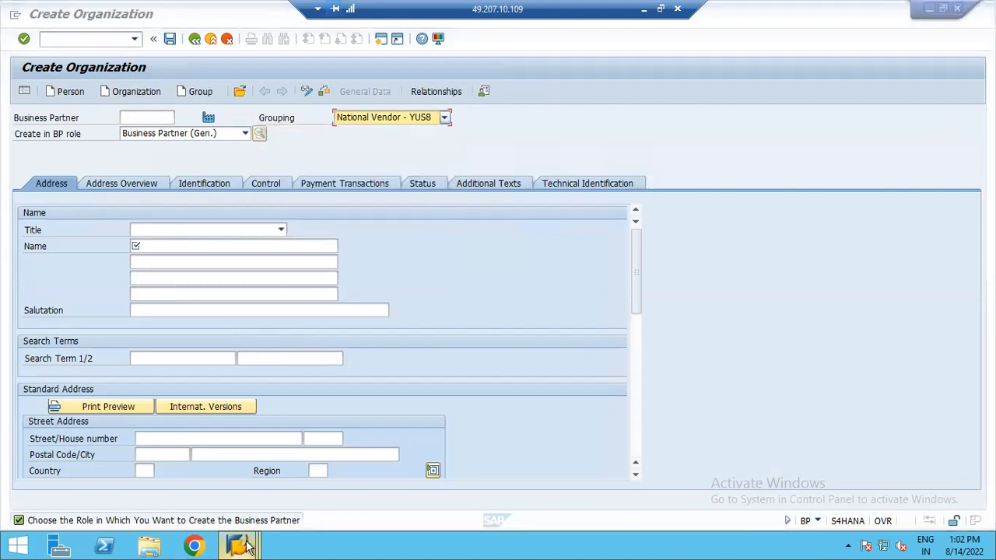
{"action": "left_click", "coordinate": [542, 496]}
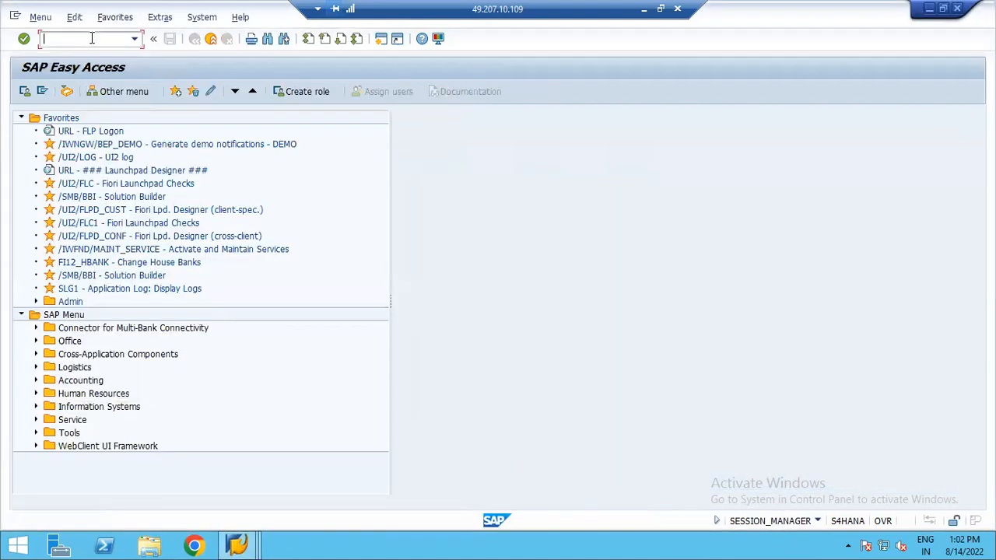
- Open the vendor account groups table with OBD3 and position the list at the ZUL groups
{"action": "type", "text": "ON"}
{"action": "key", "text": "BackSpace"}
{"action": "type", "text": "BD3"}
{"action": "key", "text": "Return"}
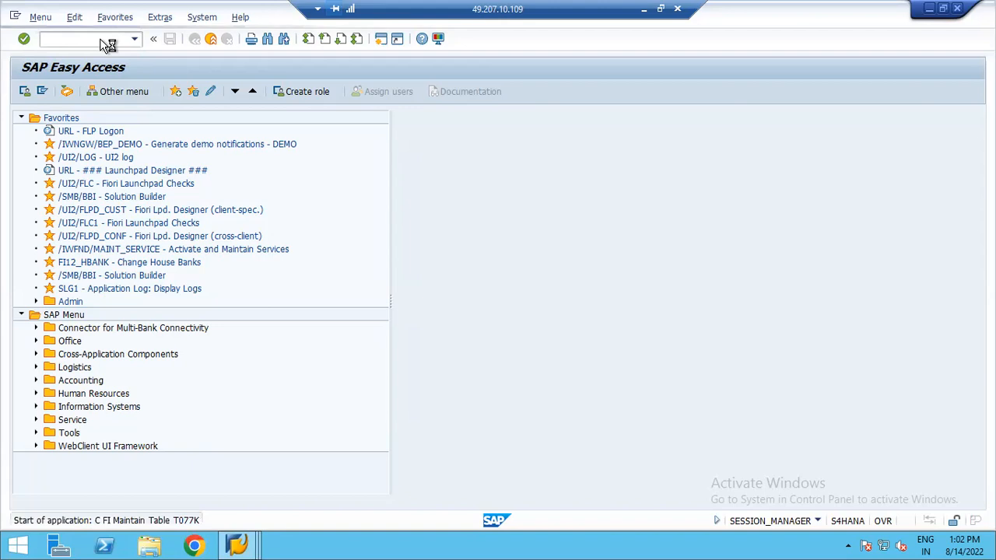
{"action": "left_click", "coordinate": [157, 425]}
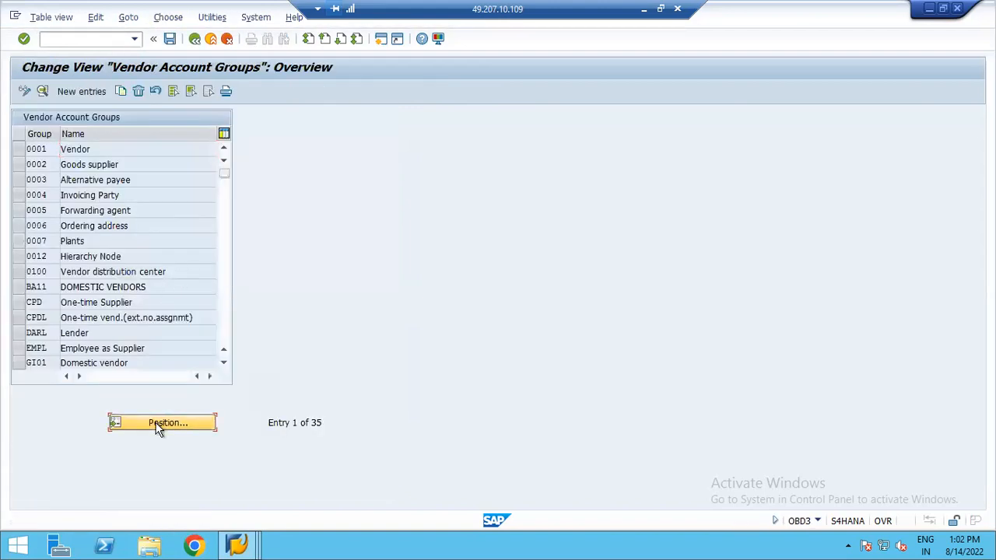
{"action": "type", "text": "ZUL"}
{"action": "key", "text": "Return"}
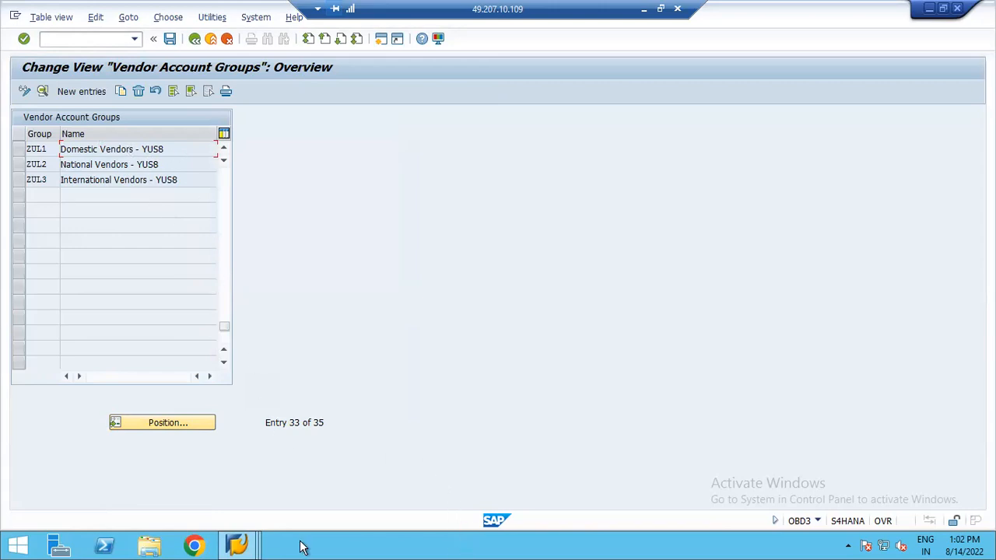
- Return to the organization creation and set the grouping to Domestic Vendors - YUS8
{"action": "left_click", "coordinate": [238, 547]}
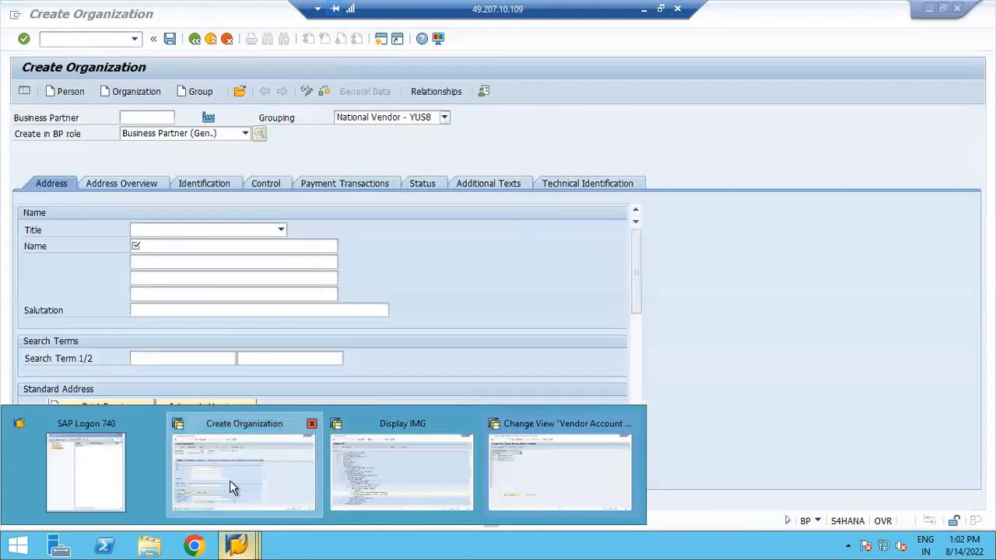
{"action": "left_click", "coordinate": [230, 480]}
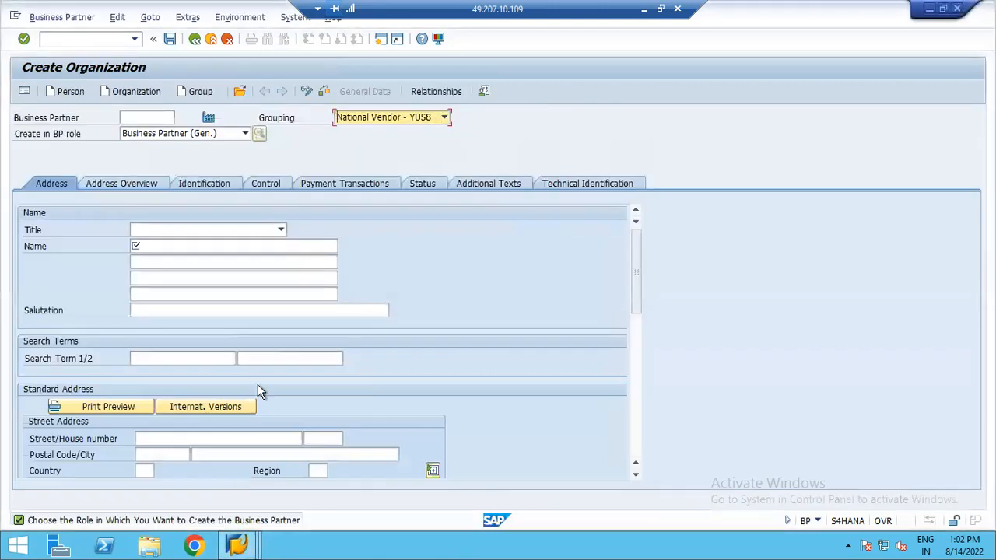
{"action": "left_click", "coordinate": [445, 118]}
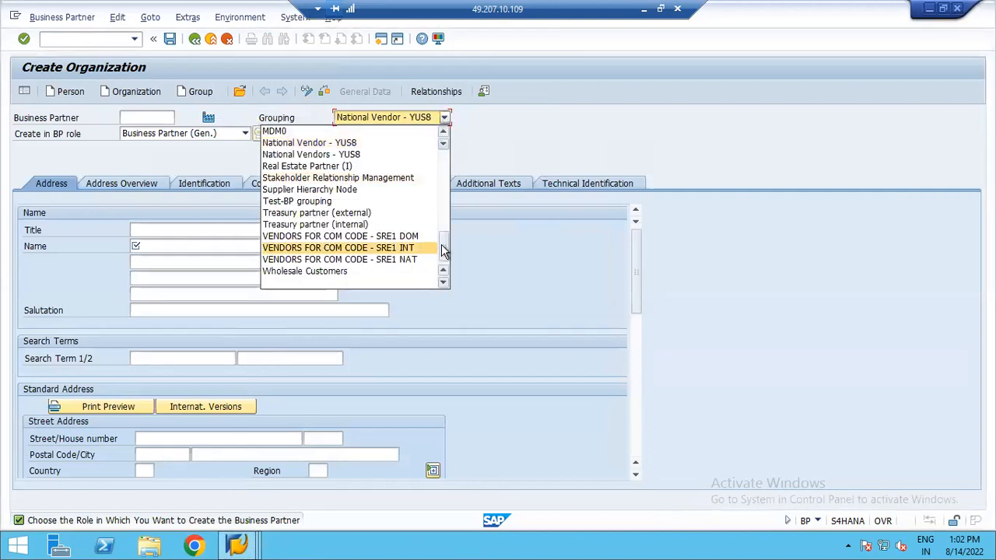
{"action": "left_click_drag", "start_coordinate": [443, 247], "coordinate": [445, 148]}
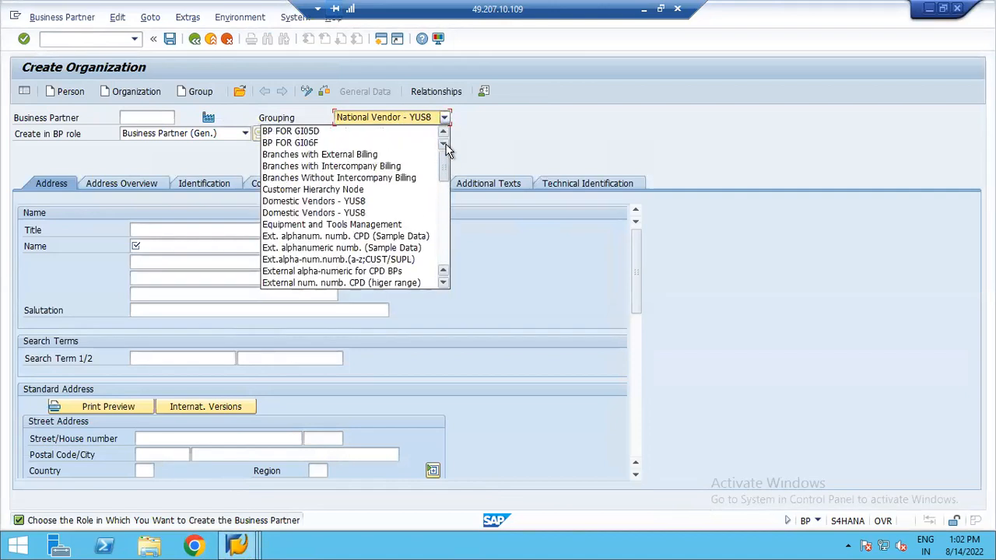
{"action": "left_click", "coordinate": [331, 215]}
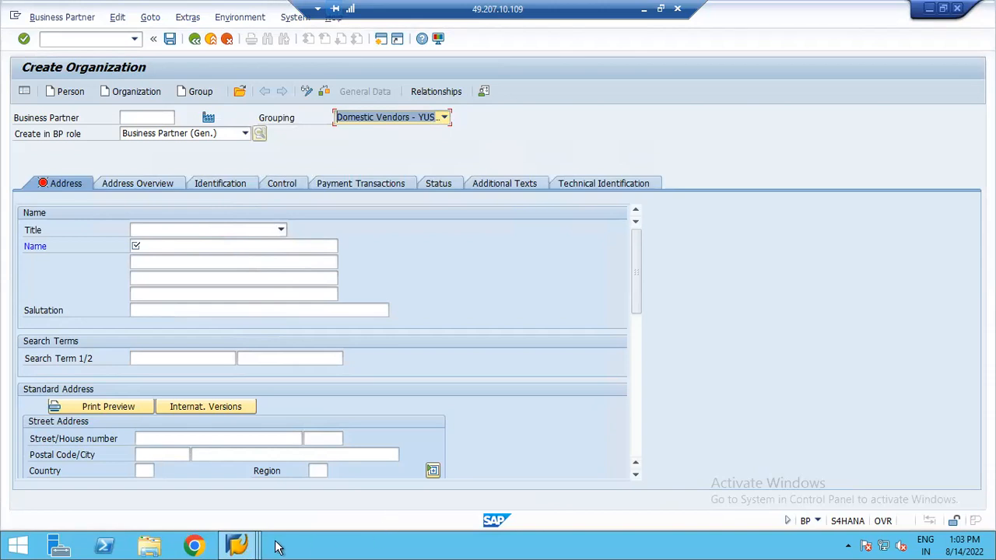
- Reopen the vendor account groups overview with OBD3 and position the list at YUS1
{"action": "left_click", "coordinate": [237, 545]}
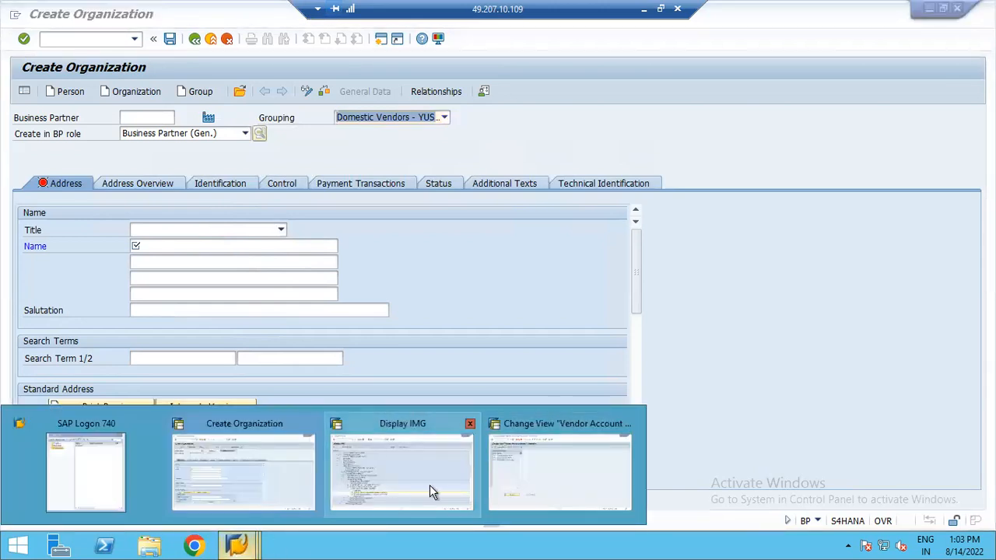
{"action": "left_click", "coordinate": [501, 477]}
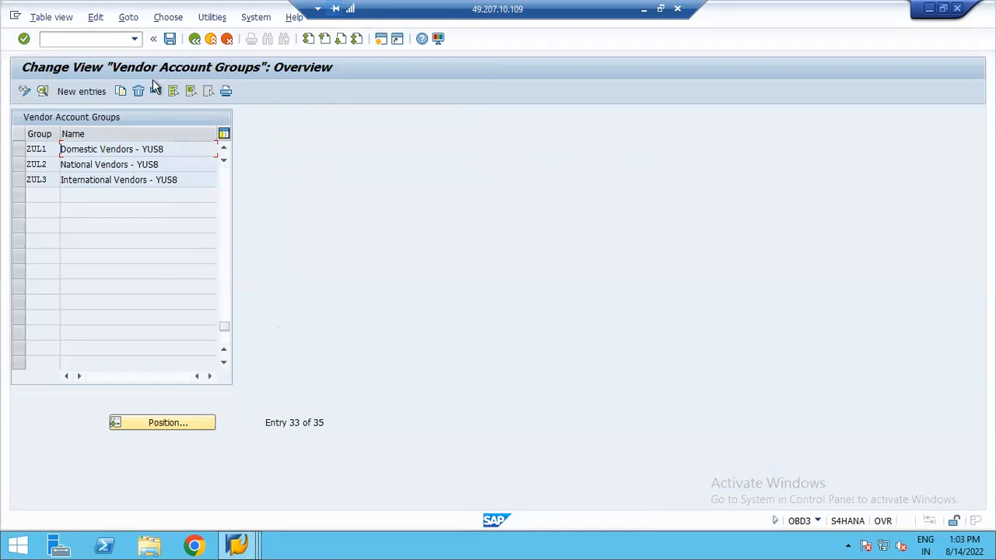
{"action": "left_click", "coordinate": [195, 38]}
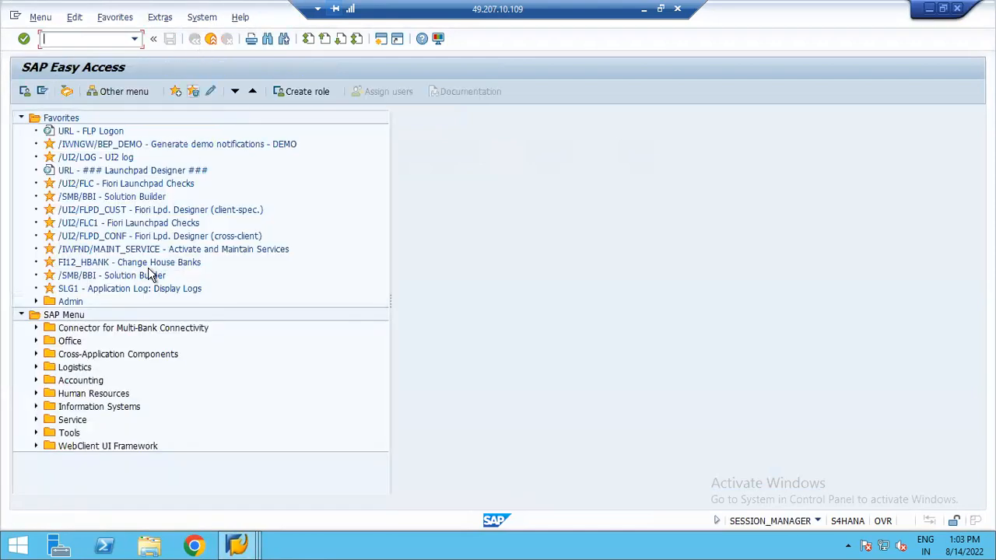
{"action": "left_click", "coordinate": [134, 39]}
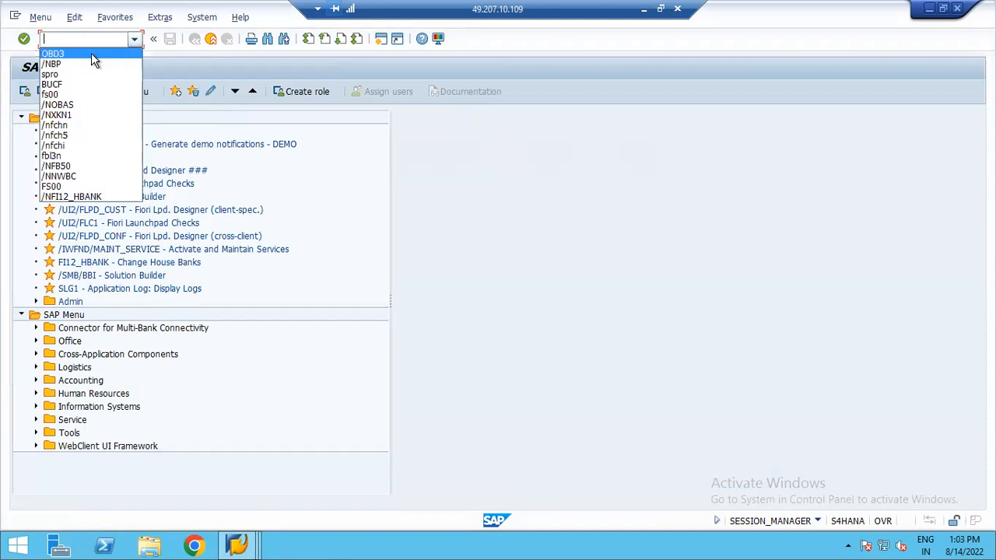
{"action": "left_click", "coordinate": [91, 52]}
{"action": "key", "text": "Return"}
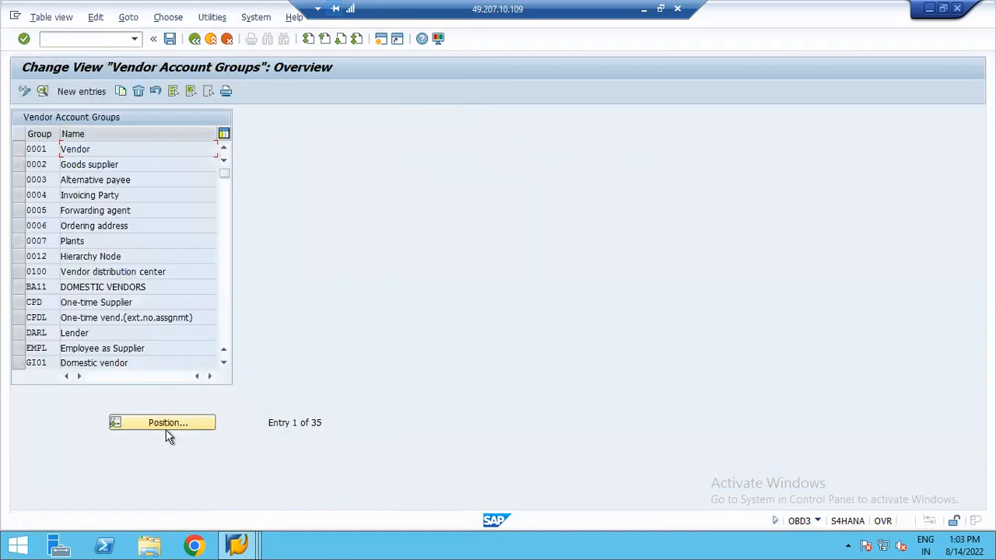
{"action": "left_click", "coordinate": [171, 427]}
{"action": "type", "text": "YUS1"}
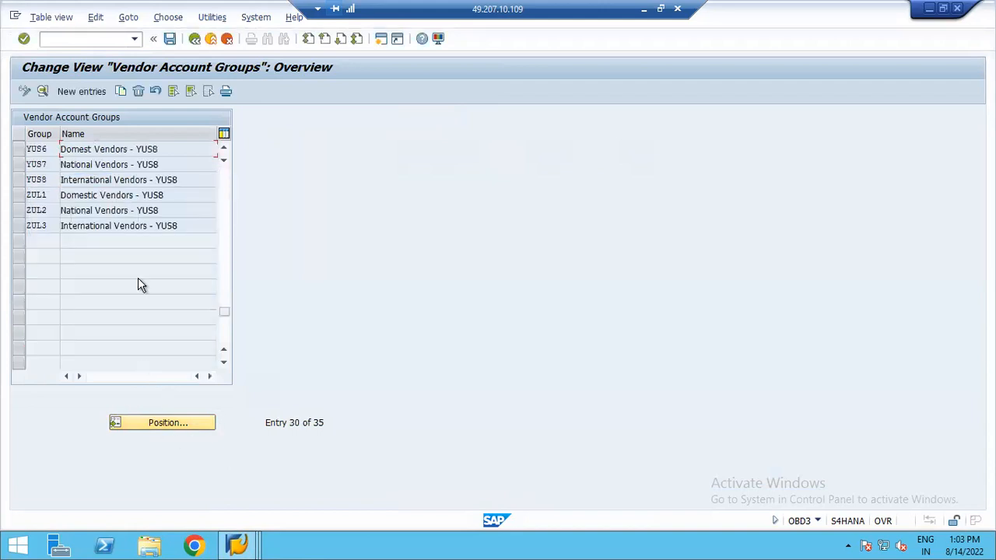
- Rename account group YUS6's meaning to Domest Vendor - YUS8 and save under the customizing request
{"action": "double_click", "coordinate": [128, 151]}
{"action": "left_click", "coordinate": [242, 166]}
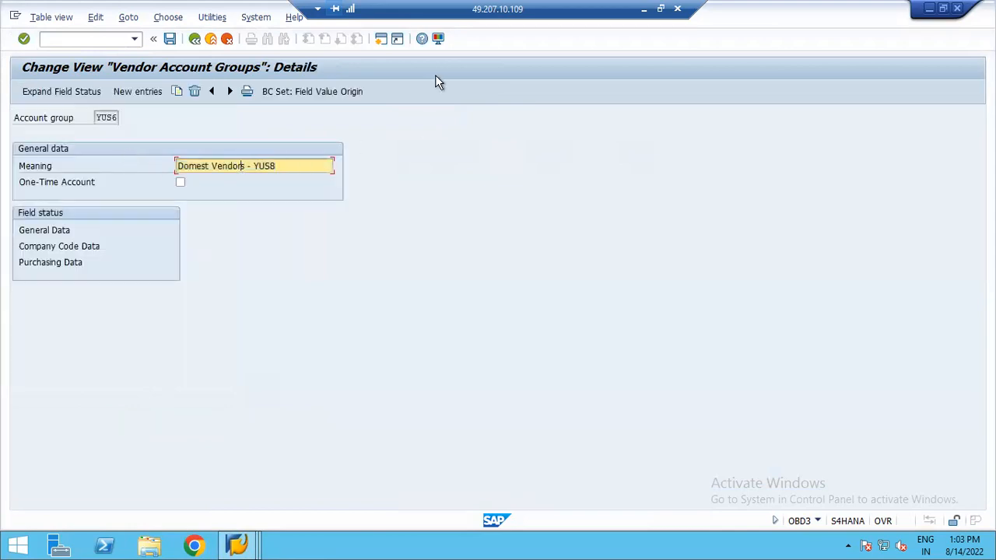
{"action": "key", "text": "Delete"}
{"action": "left_click", "coordinate": [170, 39]}
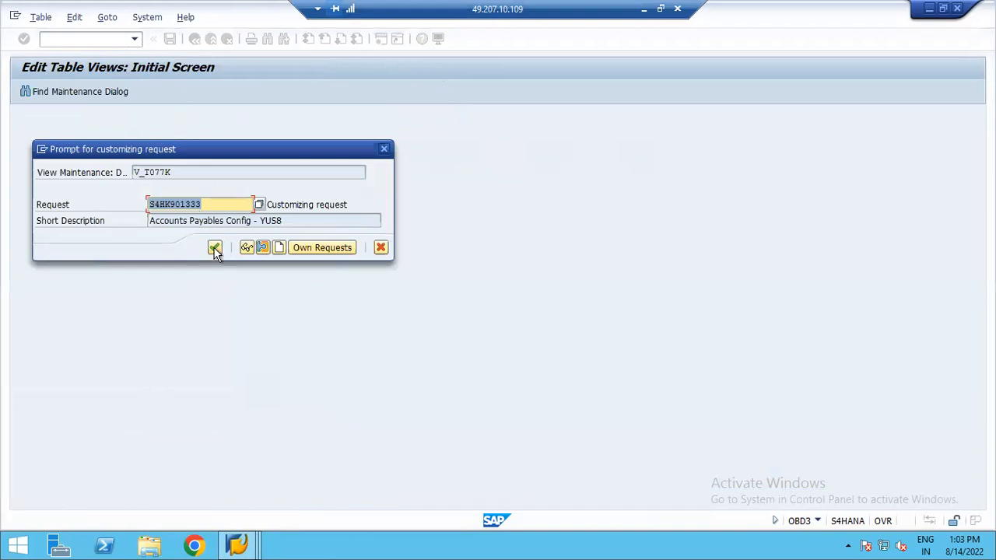
{"action": "left_click", "coordinate": [214, 246]}
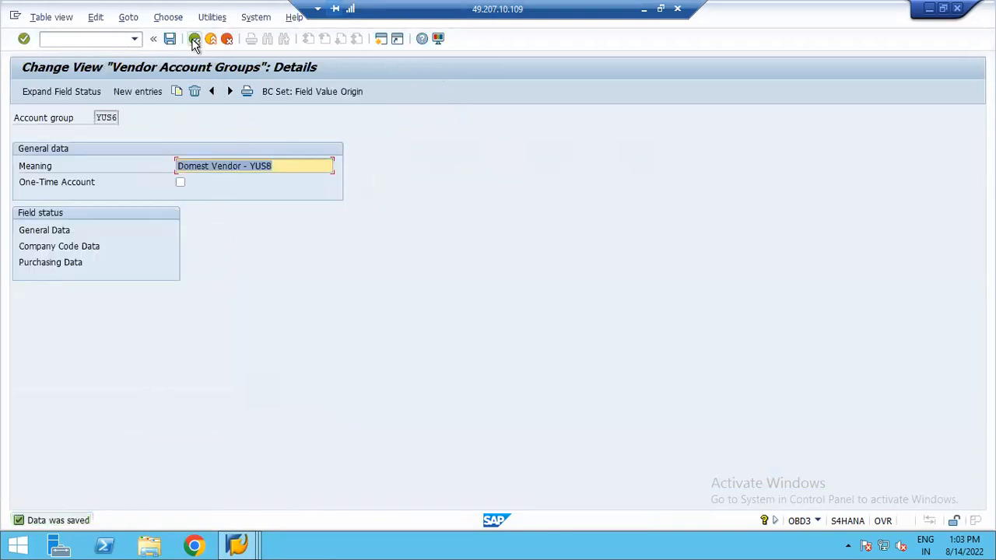
{"action": "left_click", "coordinate": [194, 39]}
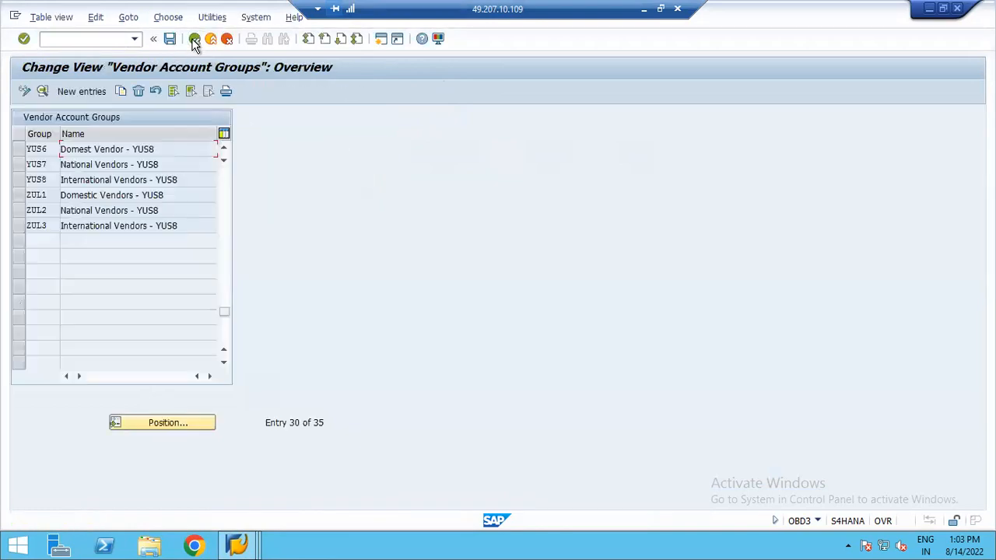
- Rename account group YUS7's meaning to National Vendor - YUS8 and save
{"action": "double_click", "coordinate": [116, 166]}
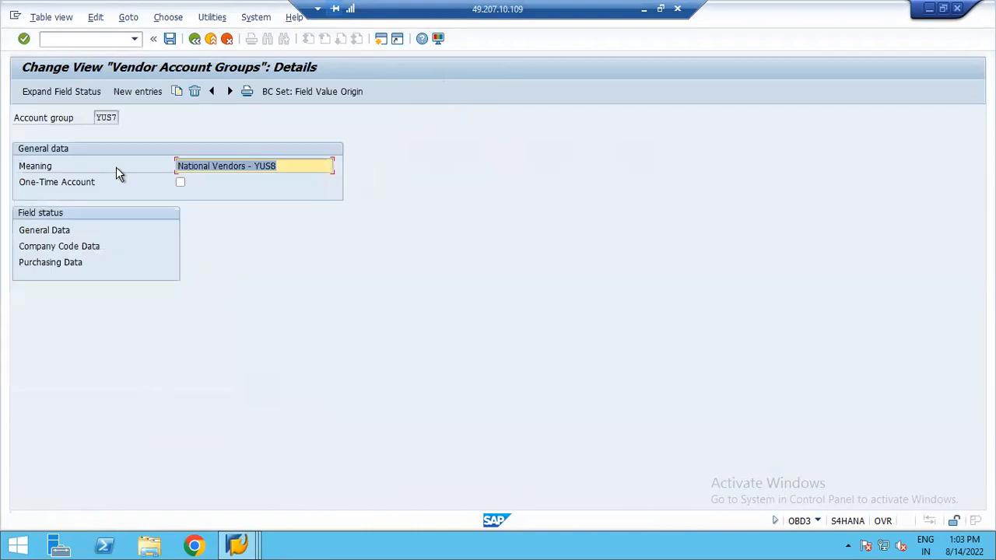
{"action": "left_click", "coordinate": [243, 166]}
{"action": "key", "text": "BackSpace"}
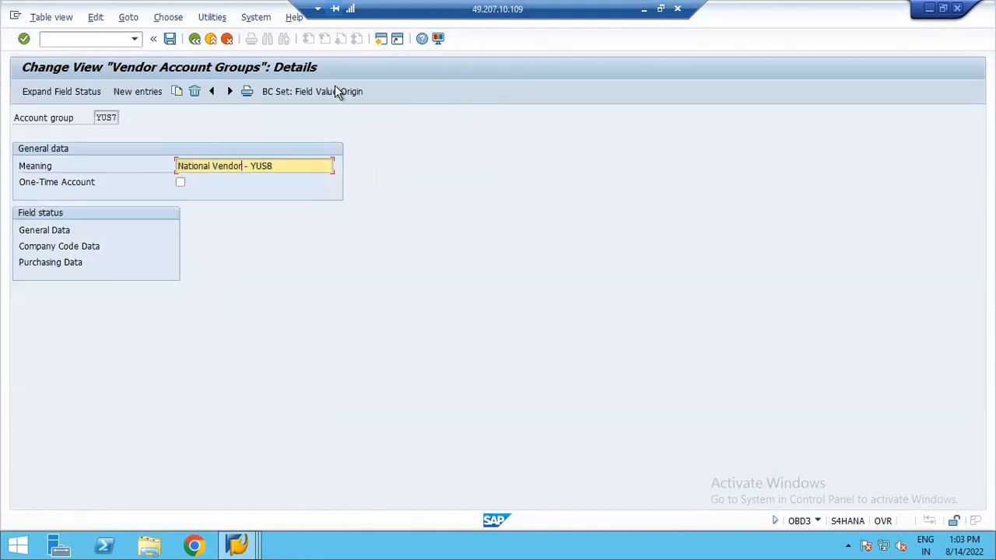
{"action": "left_click", "coordinate": [171, 41]}
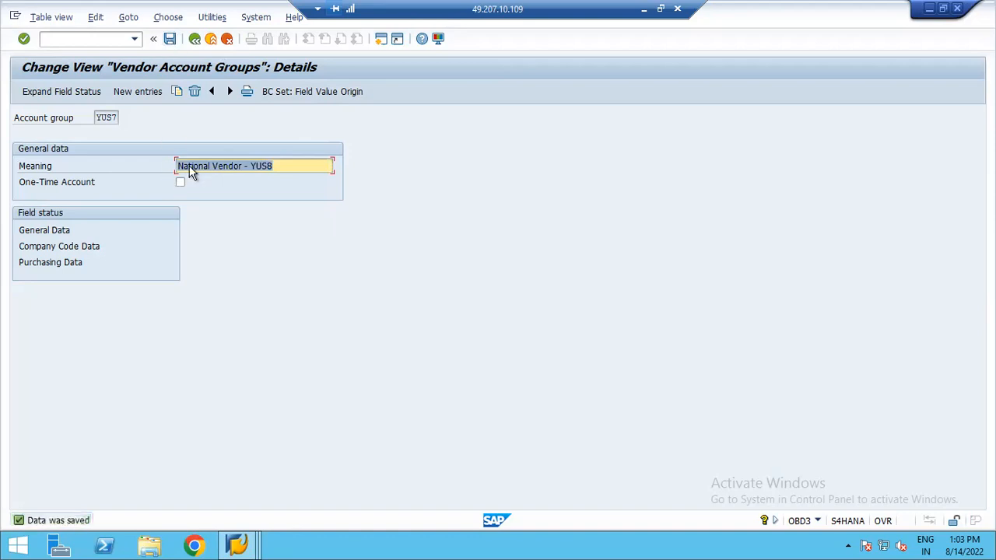
{"action": "left_click", "coordinate": [194, 39]}
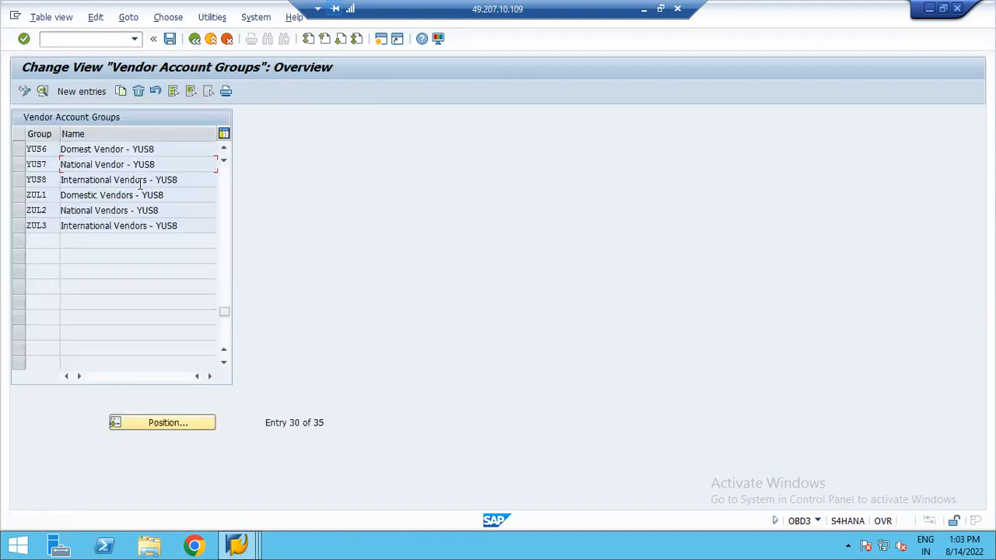
- Rename account group YUS8's meaning to International Vendor - YUS8, save, and leave the table
{"action": "double_click", "coordinate": [136, 181]}
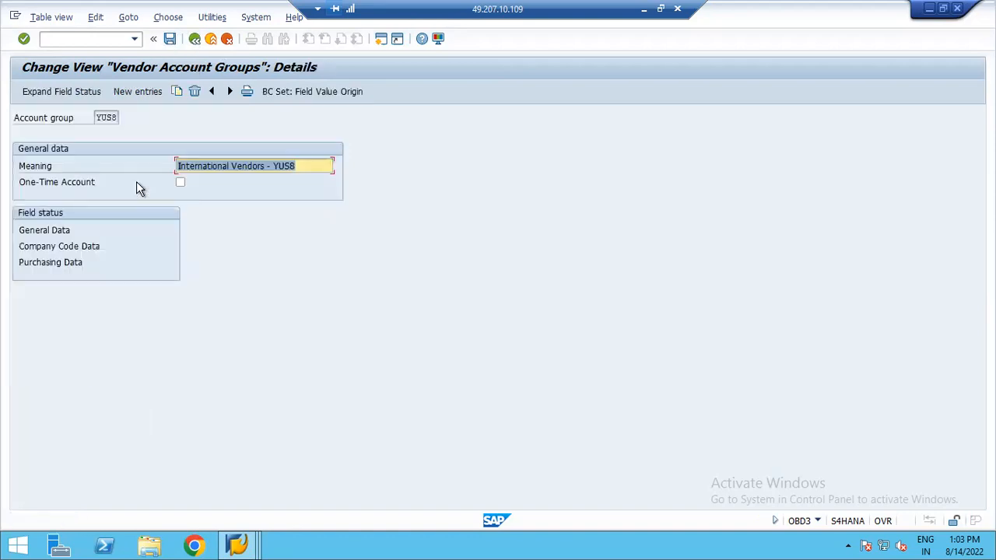
{"action": "left_click", "coordinate": [264, 166]}
{"action": "key", "text": "BackSpace"}
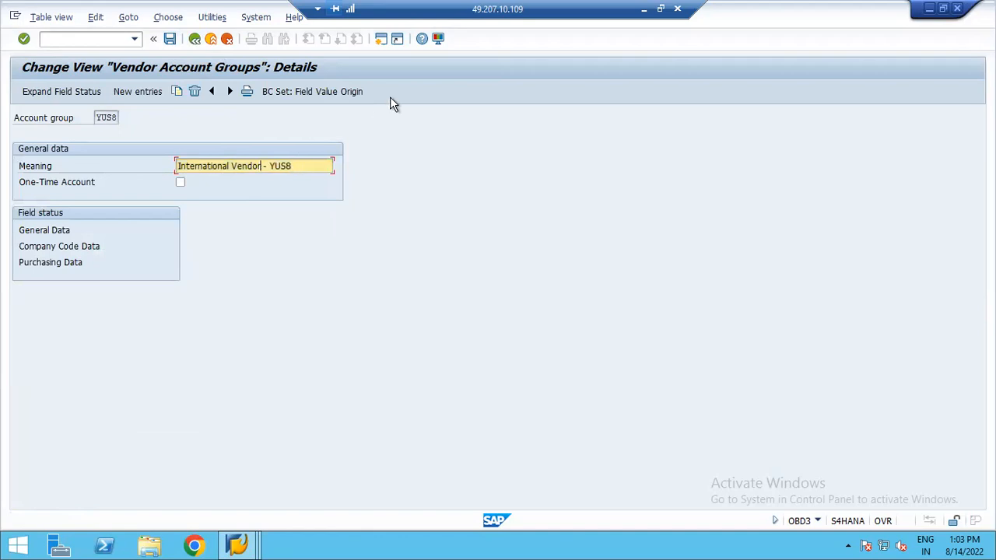
{"action": "left_click", "coordinate": [169, 39]}
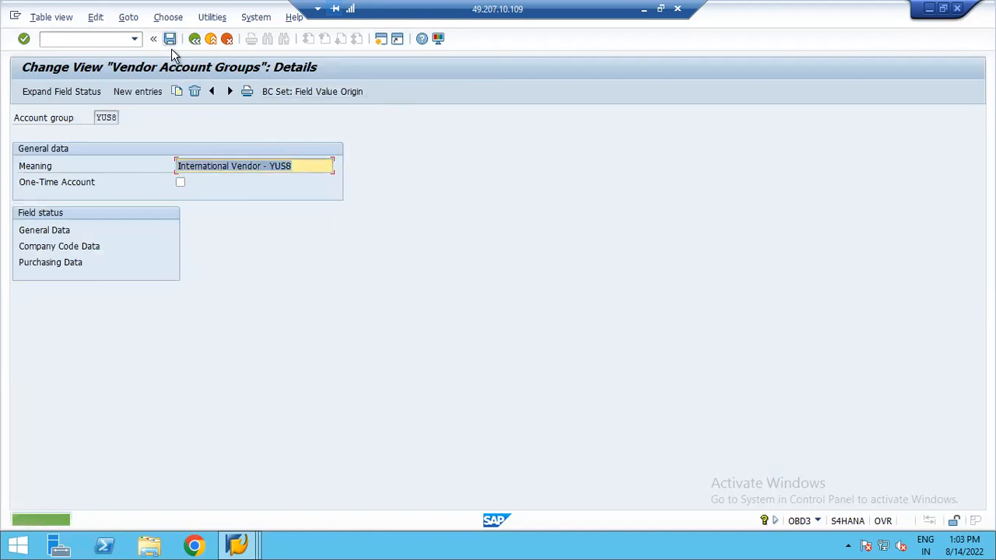
{"action": "left_click", "coordinate": [194, 39]}
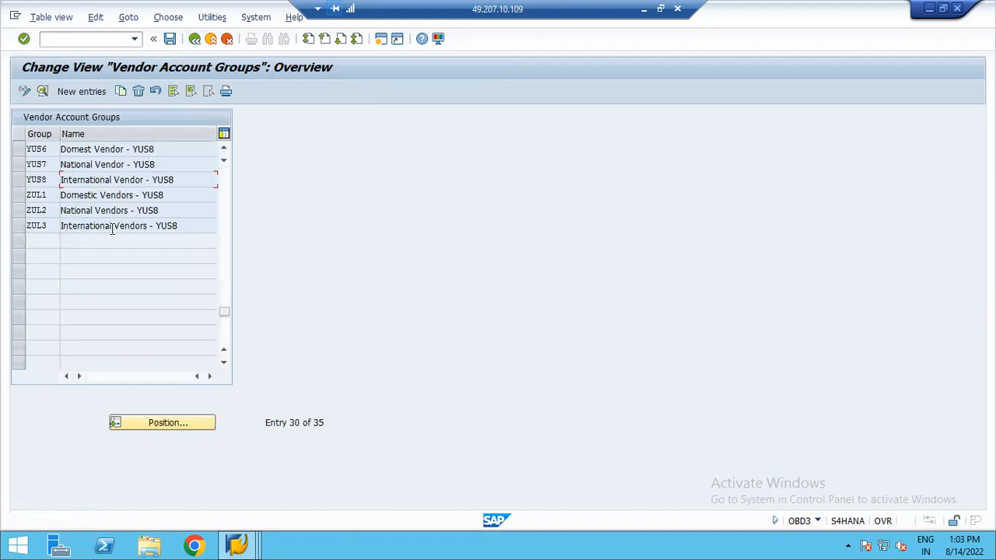
{"action": "left_click", "coordinate": [194, 41]}
- Exit the organization creation without saving and restart the Business Partner transaction
{"action": "mouse_move", "coordinate": [238, 544]}
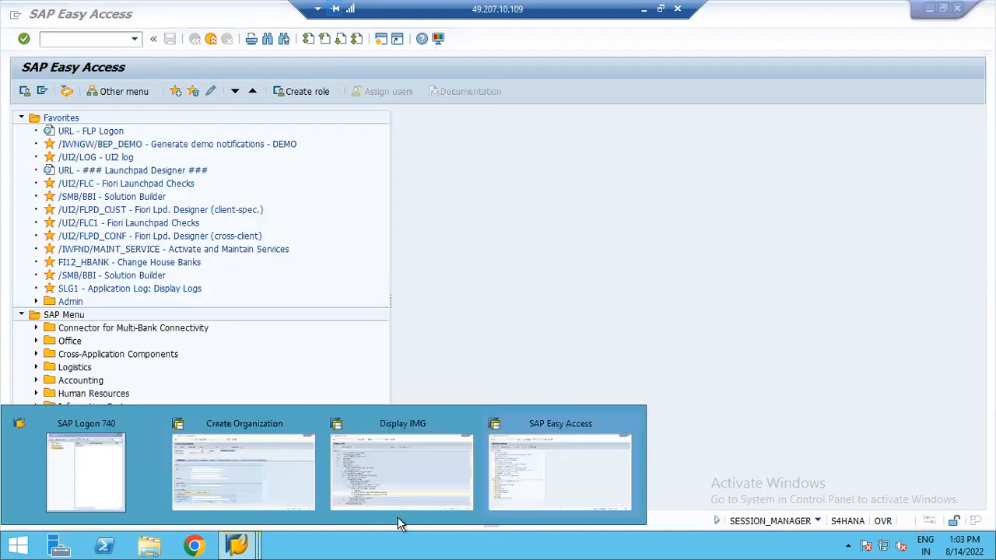
{"action": "left_click", "coordinate": [405, 488]}
{"action": "left_click", "coordinate": [222, 474]}
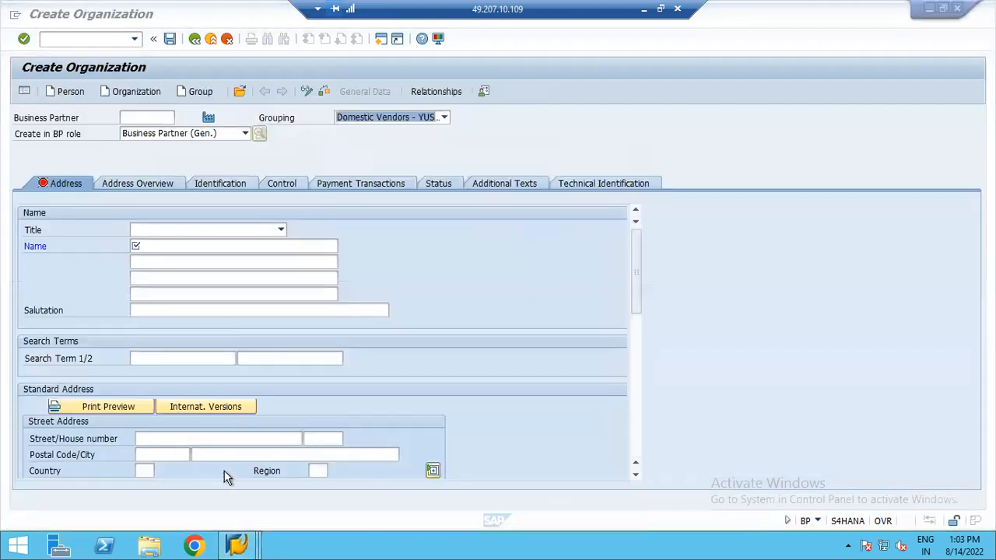
{"action": "left_click", "coordinate": [444, 117]}
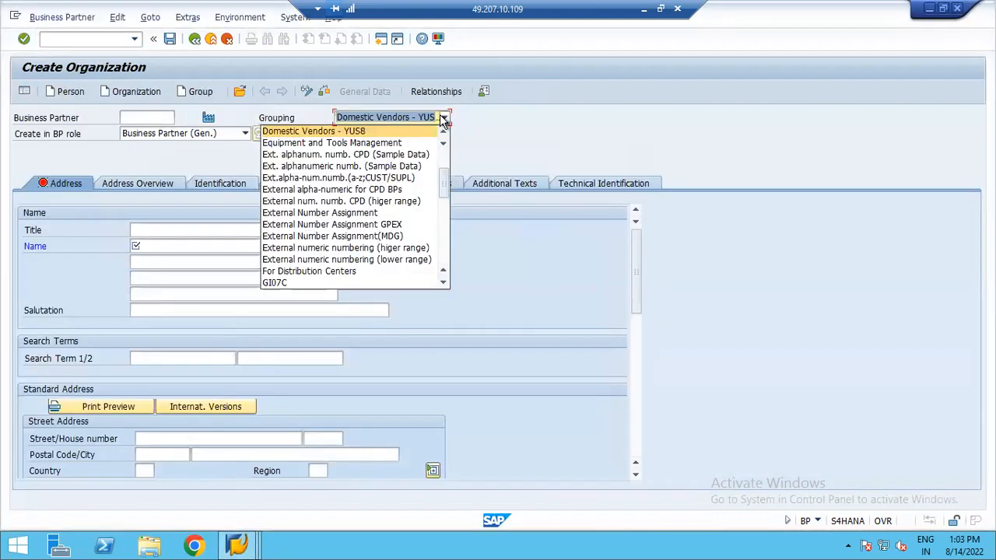
{"action": "left_click", "coordinate": [195, 43]}
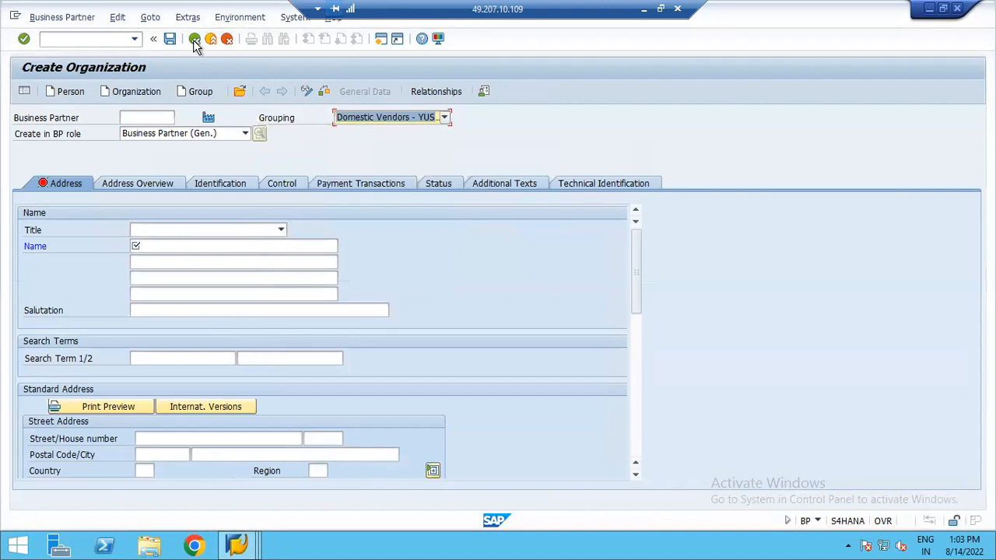
{"action": "left_click", "coordinate": [210, 40]}
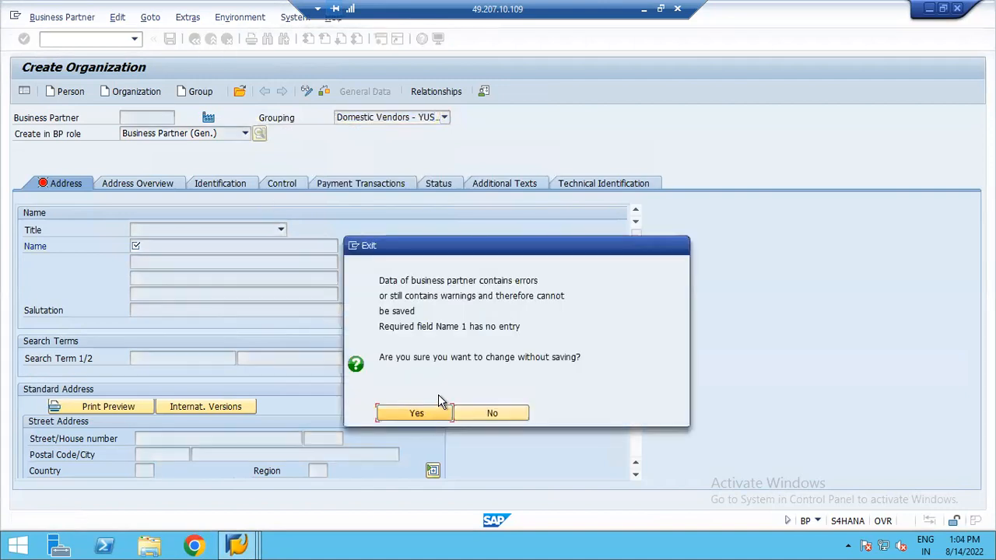
{"action": "left_click", "coordinate": [417, 414]}
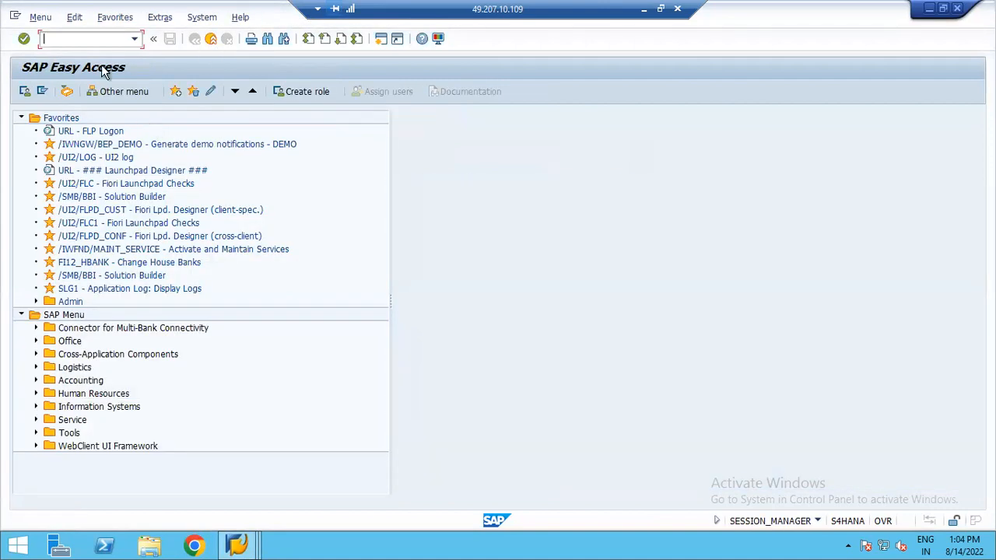
{"action": "type", "text": "/NBP"}
{"action": "key", "text": "Return"}
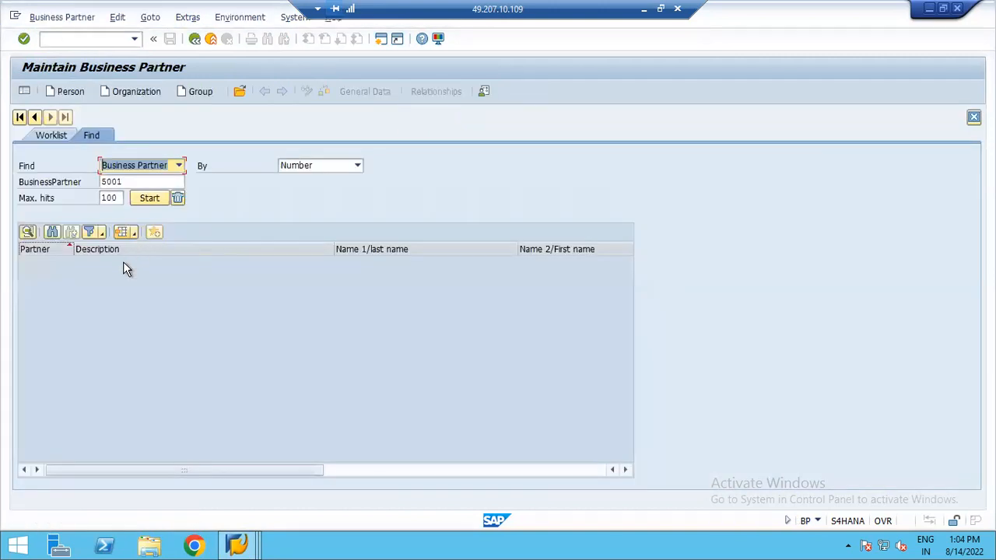
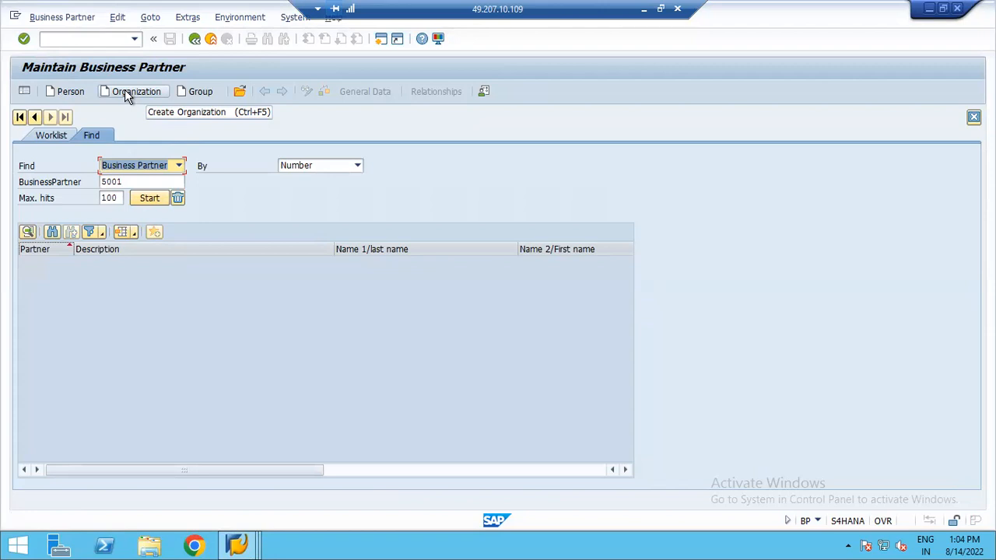
- Start creating an organization and browse the available BP groupings in the Grouping list
{"action": "left_click", "coordinate": [125, 91]}
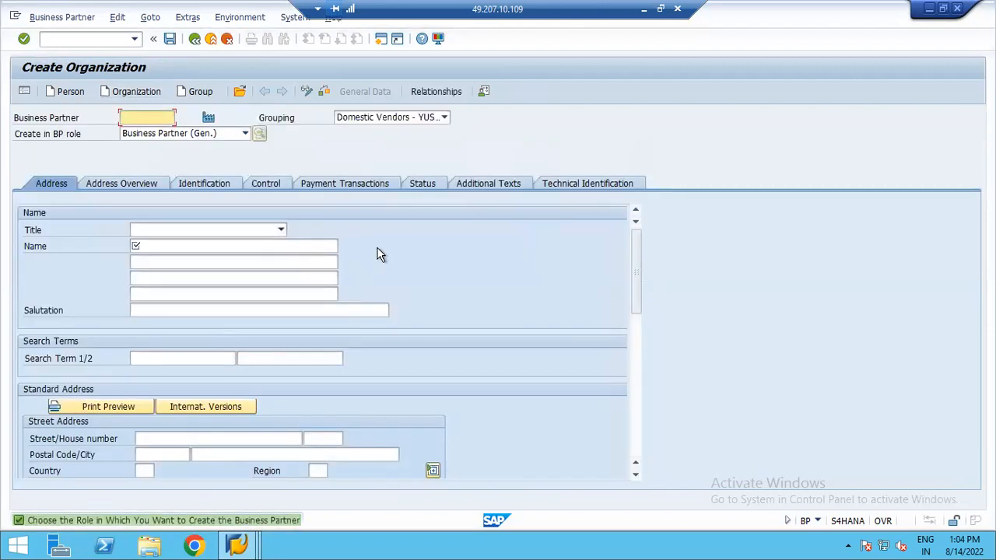
{"action": "left_click", "coordinate": [444, 117]}
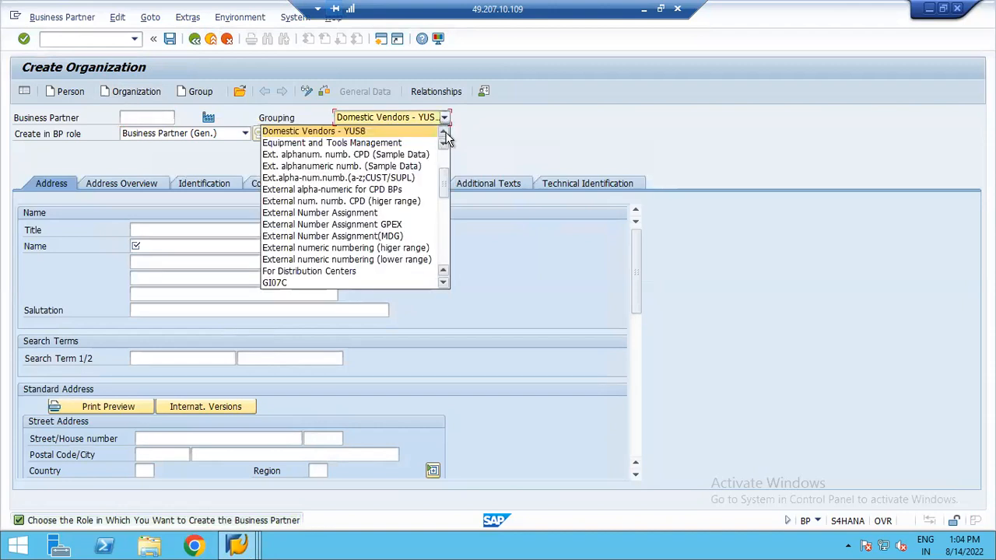
{"action": "left_click", "coordinate": [445, 134]}
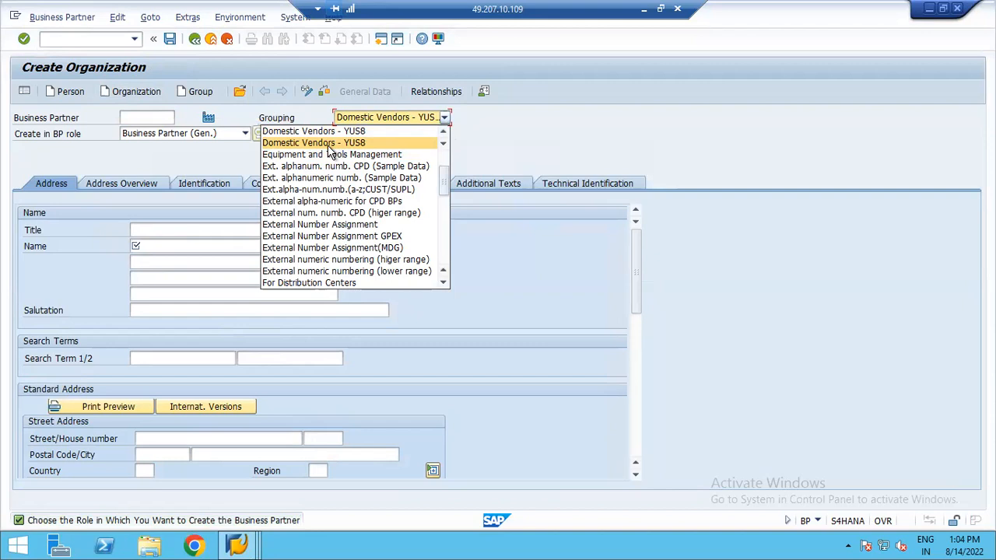
{"action": "left_click_drag", "start_coordinate": [446, 187], "coordinate": [445, 215]}
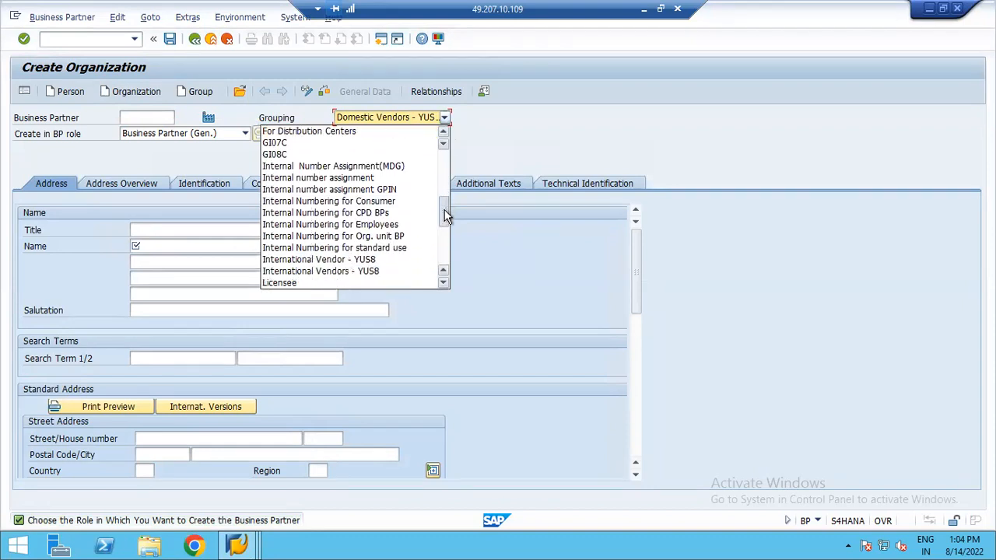
{"action": "left_click_drag", "start_coordinate": [444, 210], "coordinate": [444, 165]}
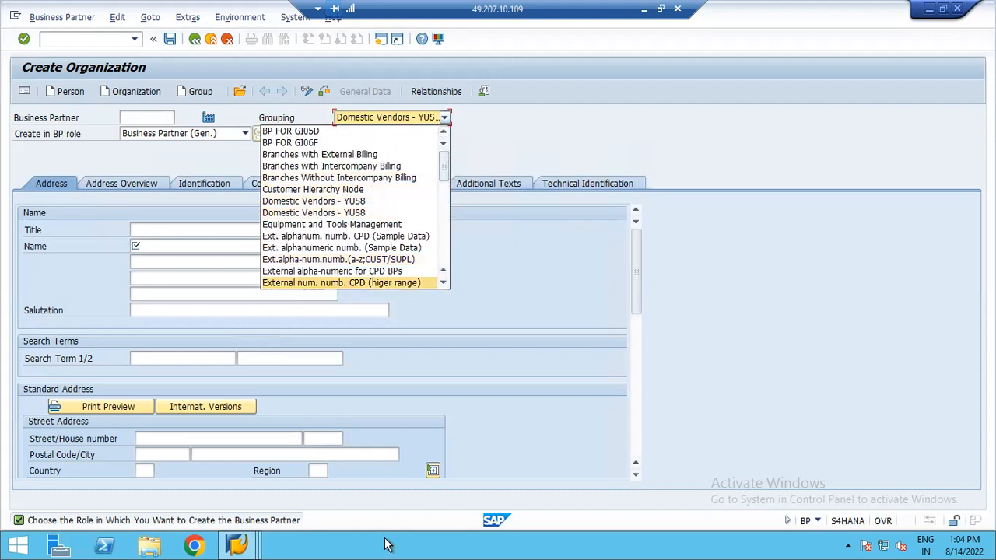
- Switch to the Easy Access session and open transaction OBD3 for vendor account groups
{"action": "left_click", "coordinate": [237, 544]}
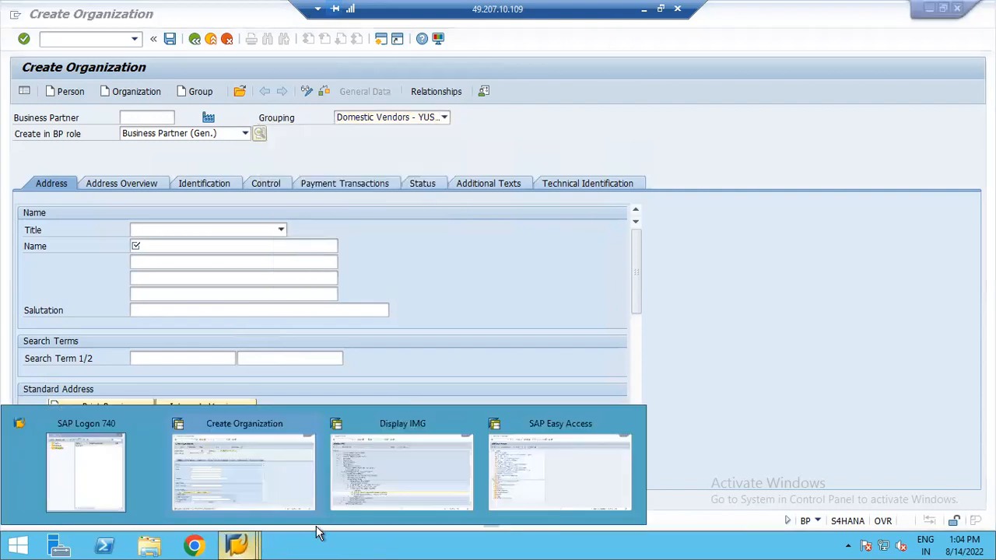
{"action": "left_click", "coordinate": [400, 473]}
{"action": "left_click", "coordinate": [238, 544]}
{"action": "left_click", "coordinate": [498, 448]}
{"action": "left_click", "coordinate": [134, 38]}
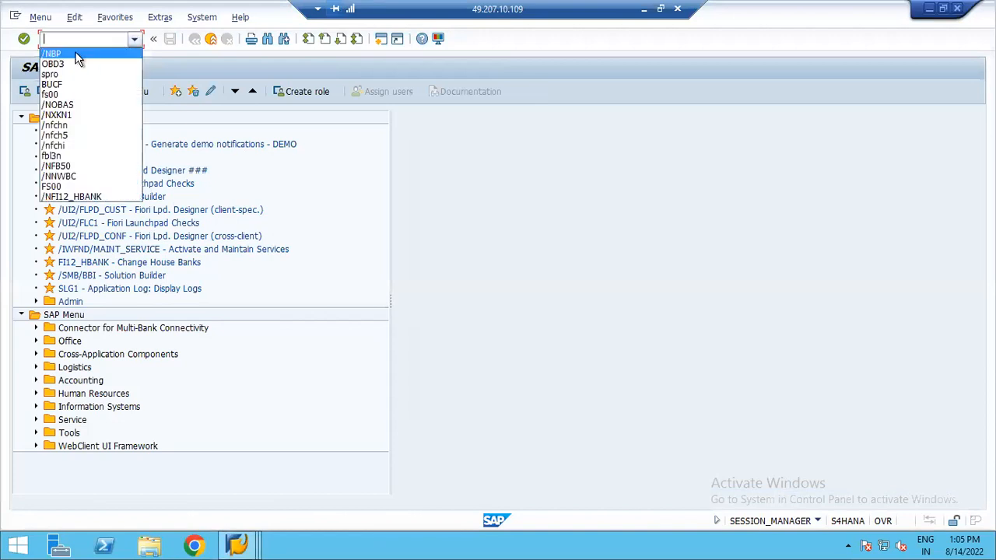
{"action": "left_click", "coordinate": [62, 68]}
{"action": "key", "text": "Return"}
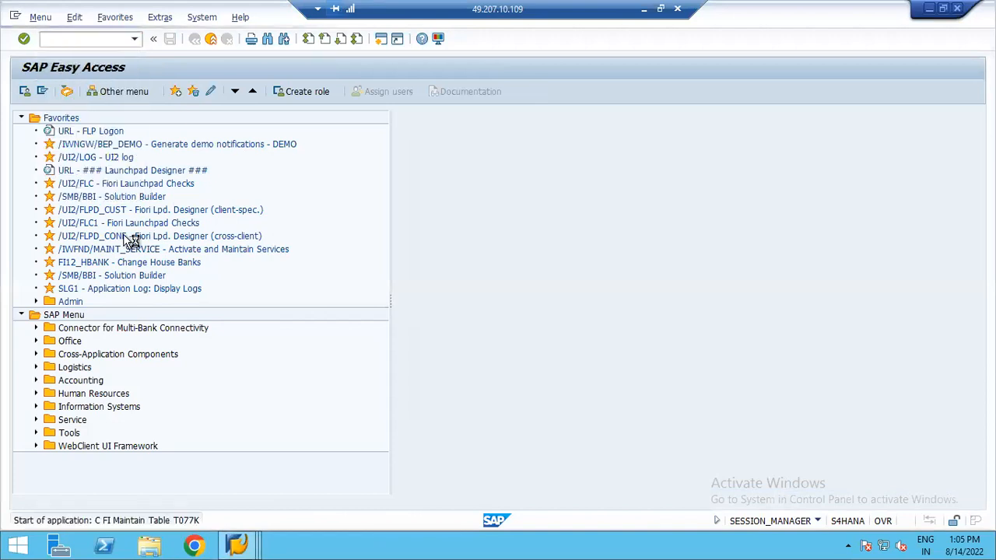
- Position the table at YUS6, rename account group ZUL1's meaning to Domestic Vendors - YUS8 Z, and save
{"action": "left_click", "coordinate": [151, 424]}
{"action": "type", "text": "YUS6"}
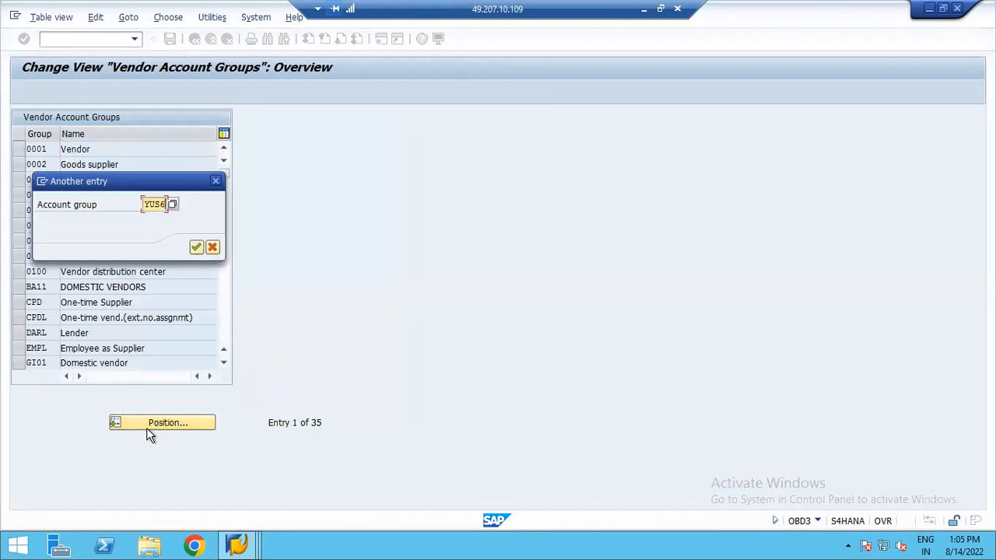
{"action": "key", "text": "Return"}
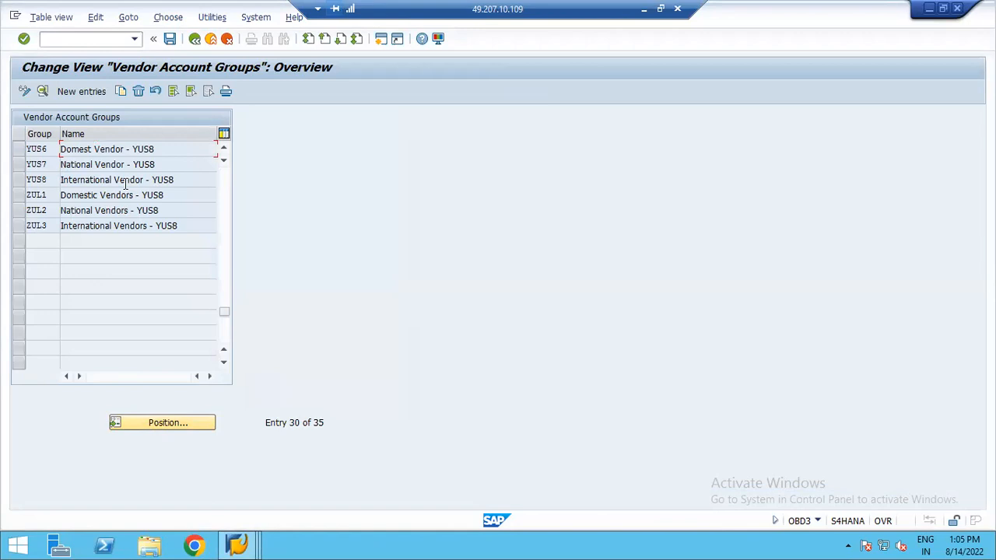
{"action": "left_click", "coordinate": [174, 194]}
{"action": "key", "text": "Left"}
{"action": "key", "text": "Left"}
{"action": "key", "text": "Left"}
{"action": "key", "text": "Left"}
{"action": "double_click", "coordinate": [88, 195]}
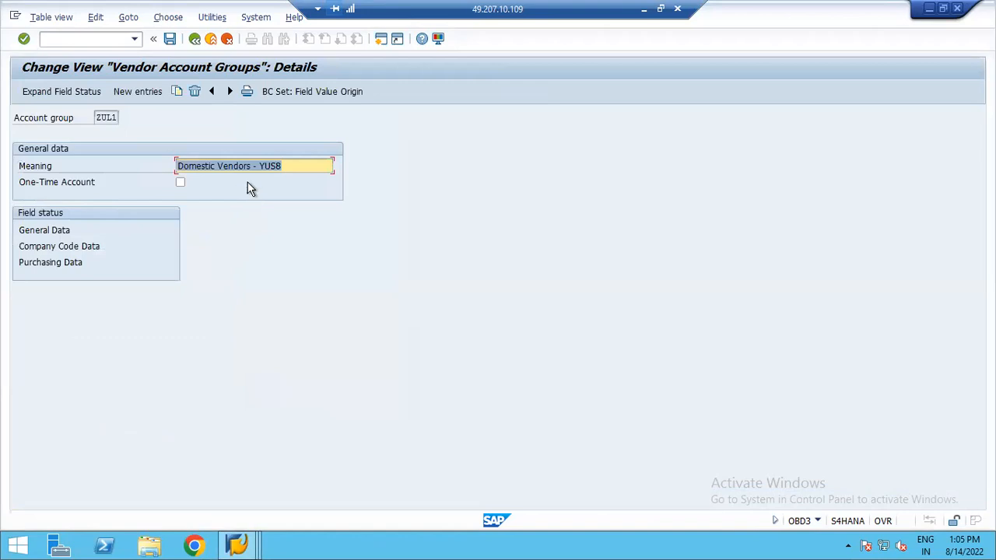
{"action": "left_click", "coordinate": [317, 163]}
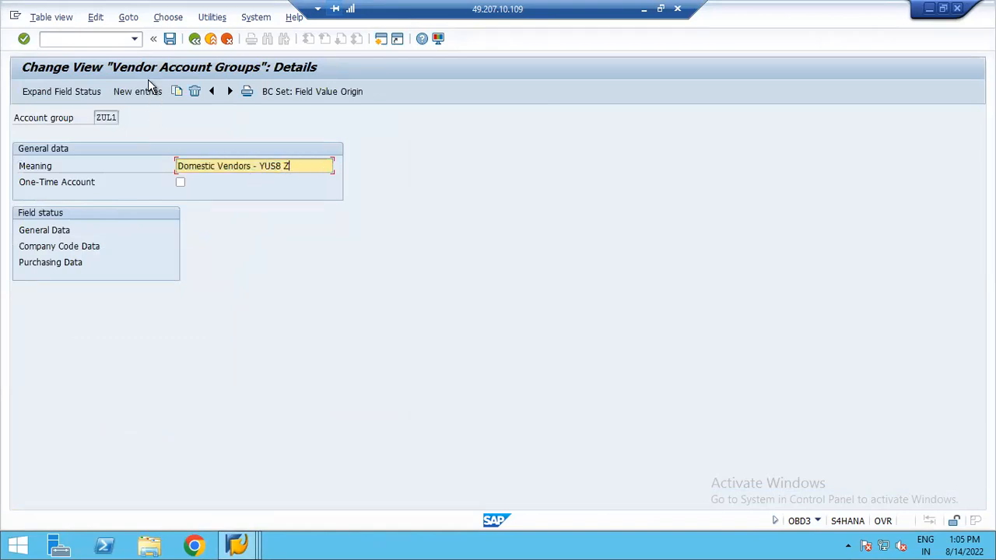
{"action": "left_click", "coordinate": [170, 38]}
{"action": "left_click", "coordinate": [215, 248]}
{"action": "left_click", "coordinate": [194, 39]}
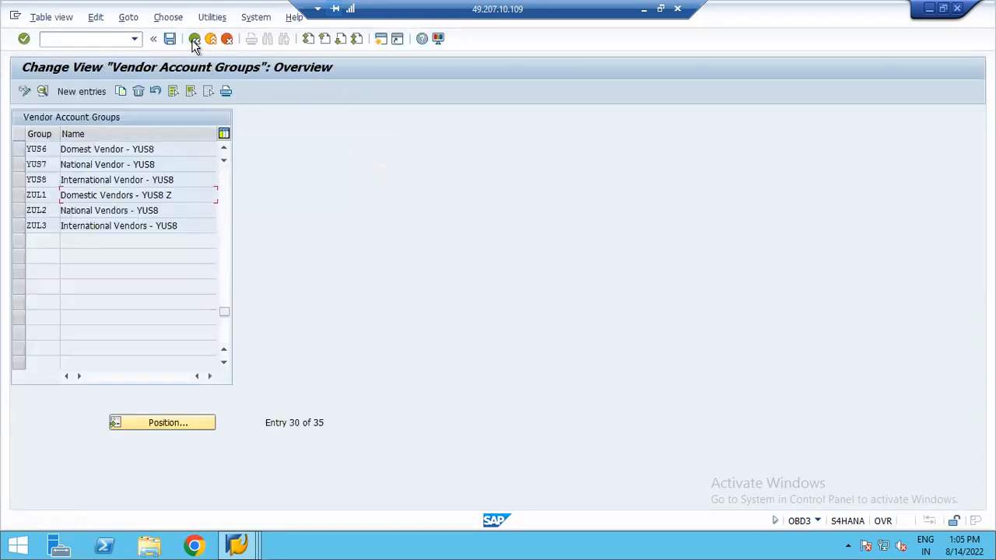
- Rename account group ZUL2's meaning to National Vendors - YUS8 Z and save
{"action": "double_click", "coordinate": [103, 210]}
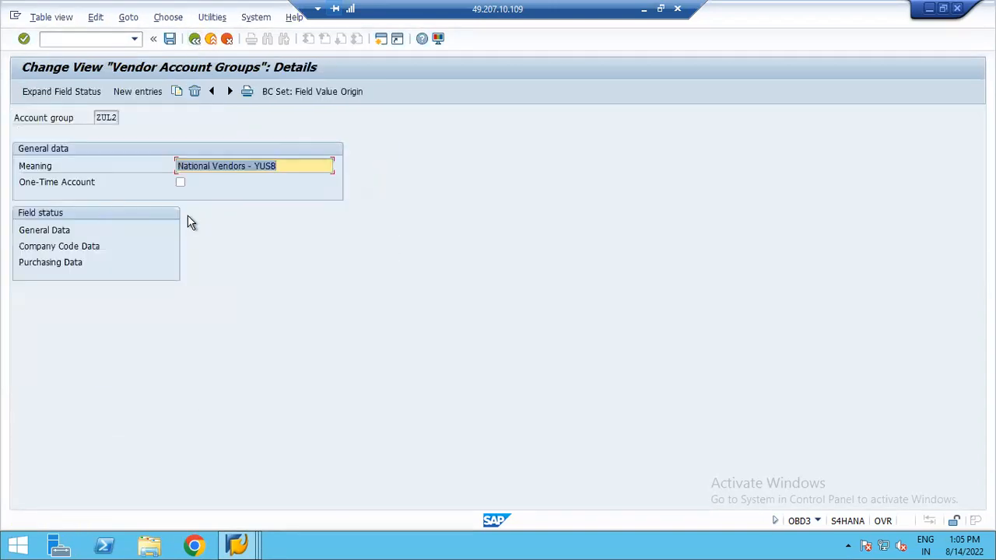
{"action": "left_click", "coordinate": [281, 168]}
{"action": "type", "text": "Z"}
{"action": "left_click", "coordinate": [169, 39]}
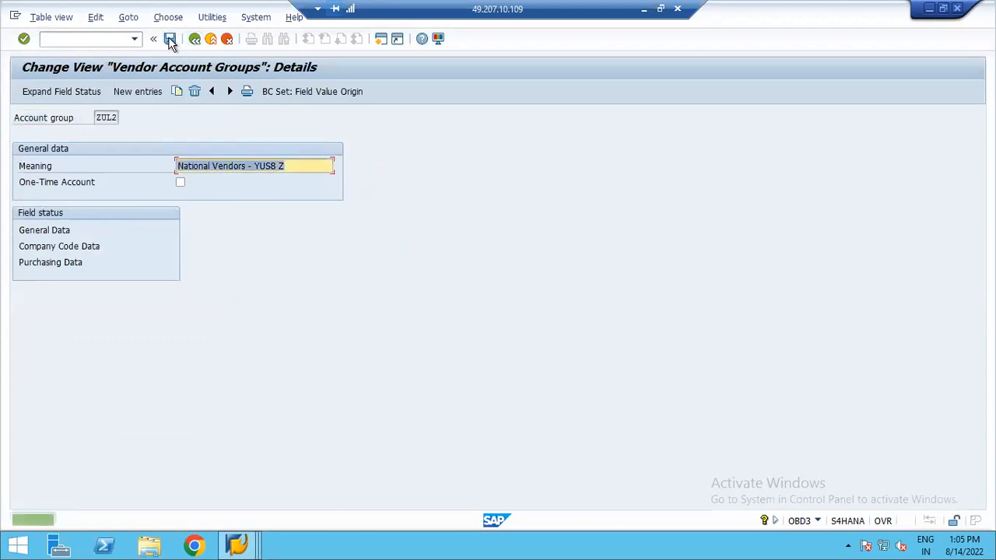
{"action": "left_click", "coordinate": [194, 39]}
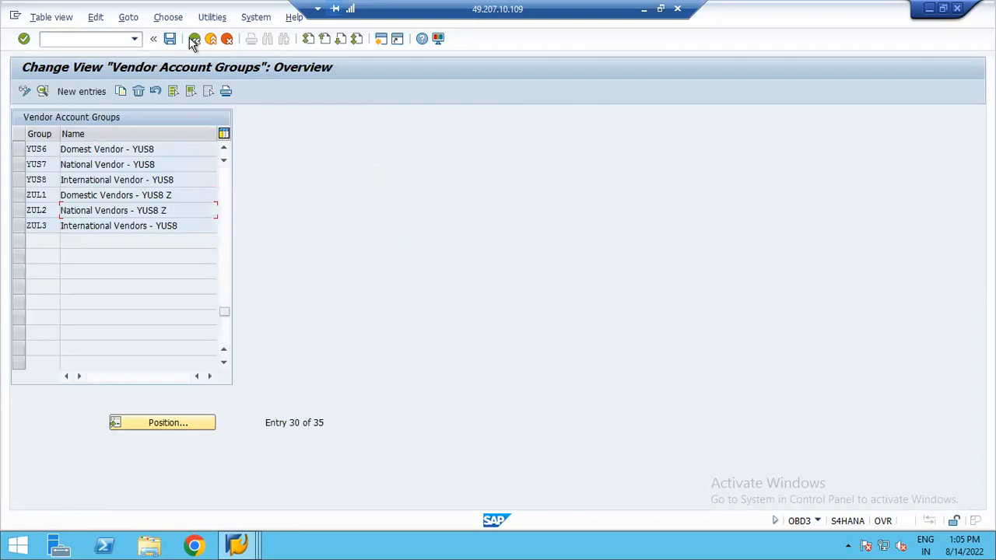
- Rename account group ZUL3's meaning to International Vendors - YUS8 Z, save, and leave the table
{"action": "double_click", "coordinate": [132, 230]}
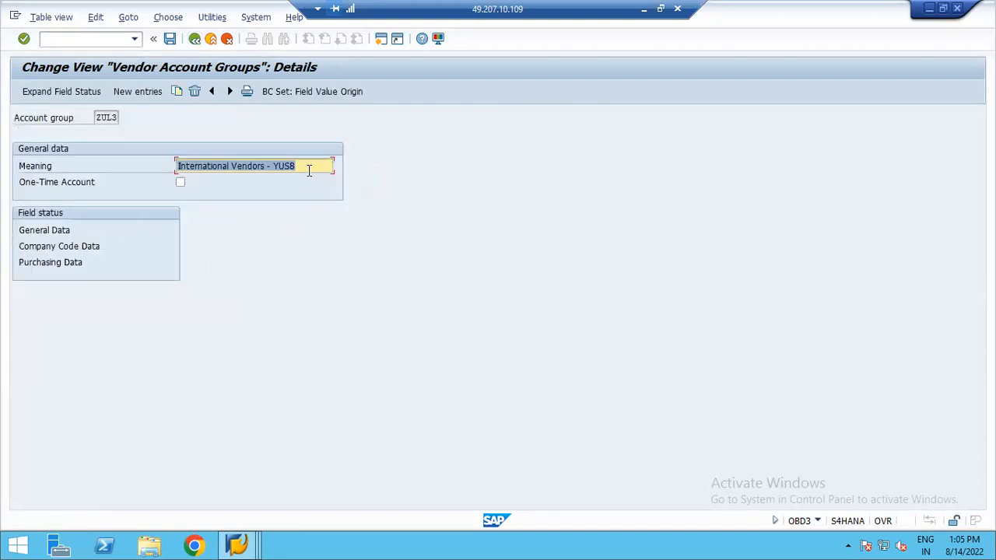
{"action": "left_click", "coordinate": [311, 165]}
{"action": "type", "text": "Z"}
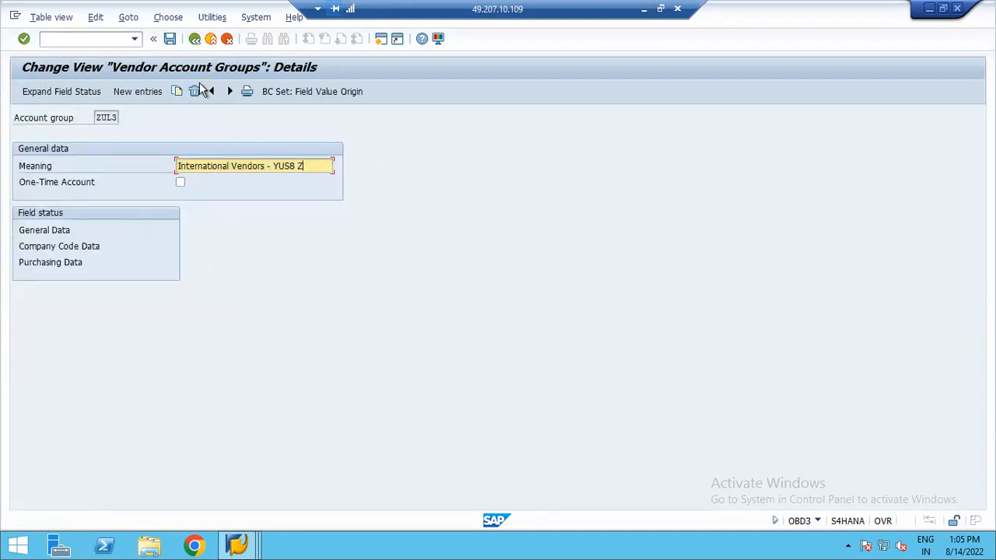
{"action": "left_click", "coordinate": [168, 40]}
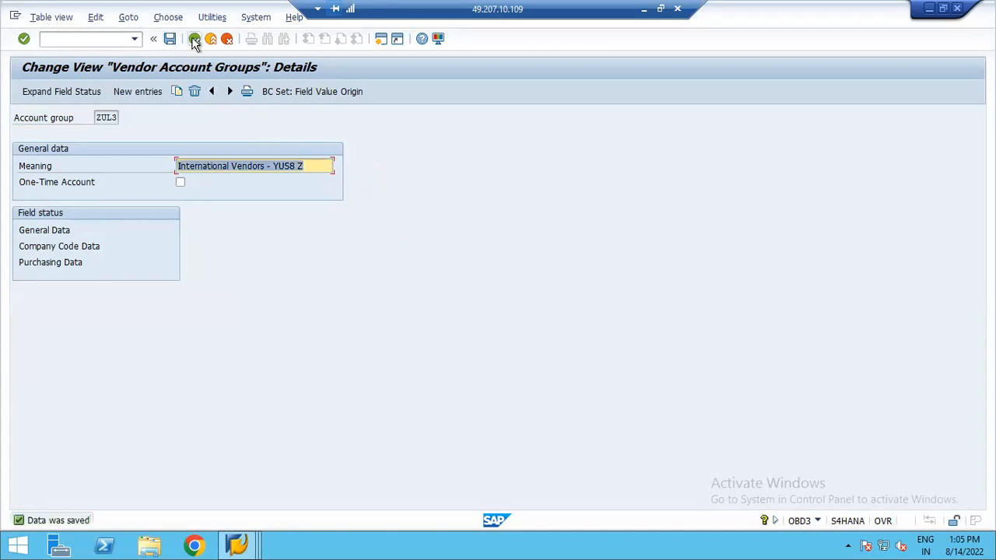
{"action": "left_click", "coordinate": [193, 40]}
{"action": "left_click", "coordinate": [193, 40]}
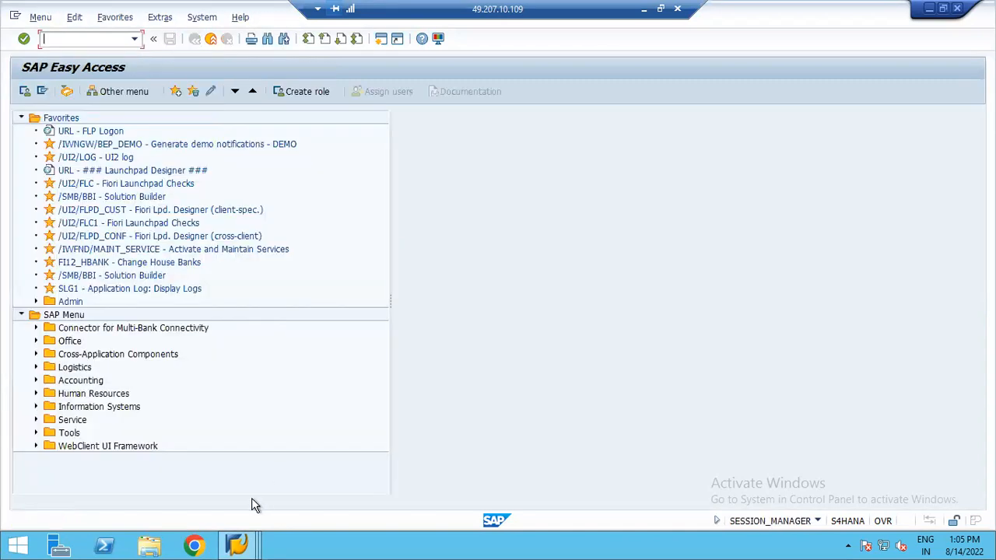
- Discard the open organization without saving and start a new organization through transaction BP
{"action": "mouse_move", "coordinate": [238, 545]}
{"action": "left_click", "coordinate": [284, 516]}
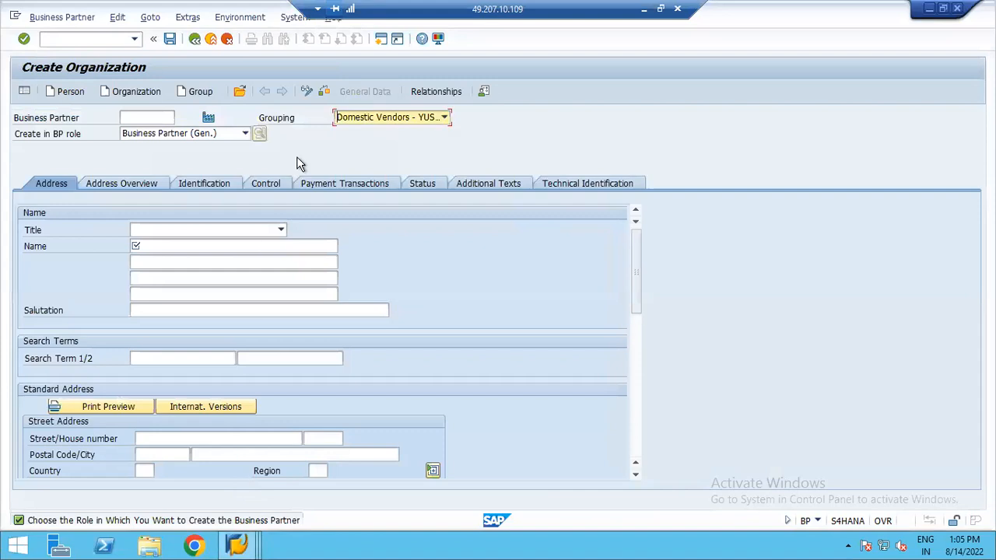
{"action": "left_click", "coordinate": [195, 39]}
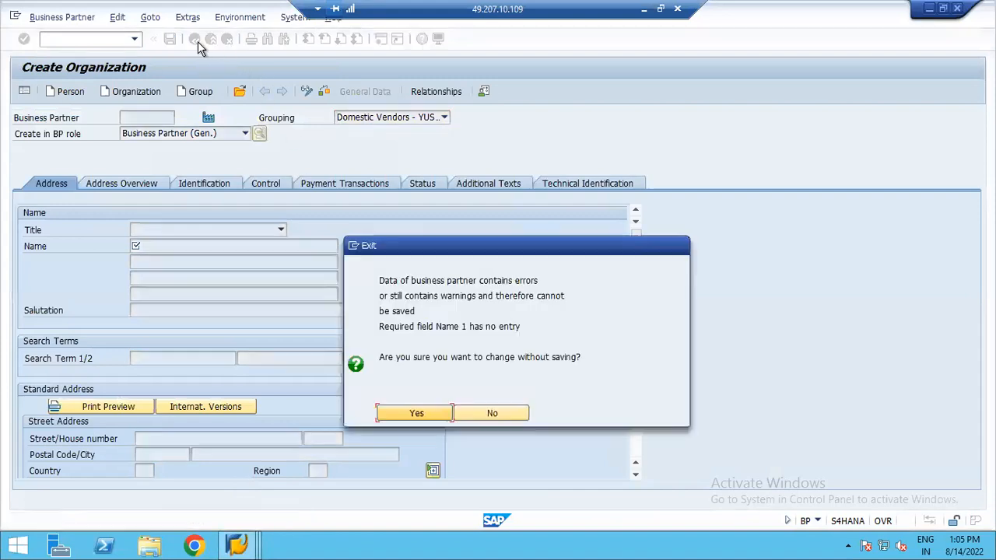
{"action": "left_click", "coordinate": [419, 415]}
{"action": "left_click", "coordinate": [137, 43]}
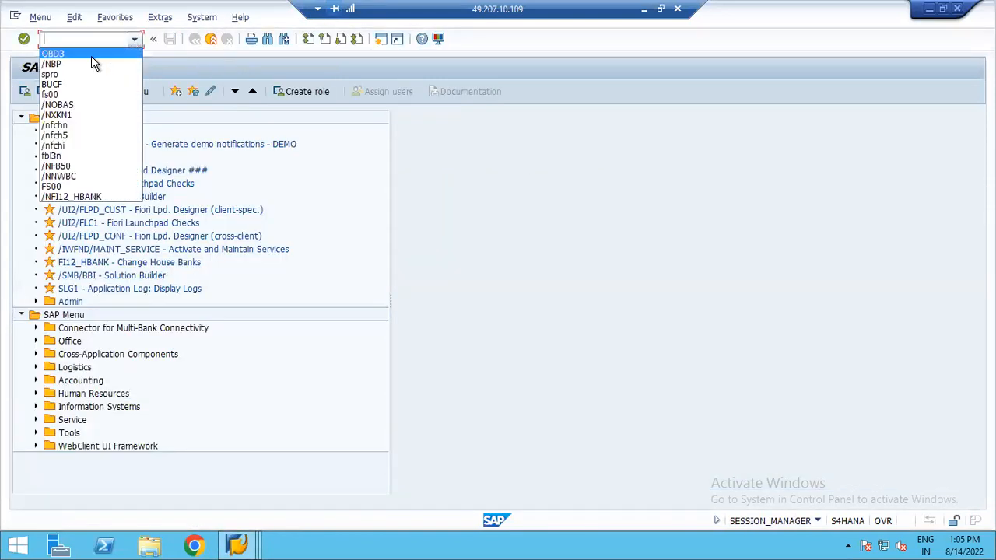
{"action": "left_click", "coordinate": [87, 70]}
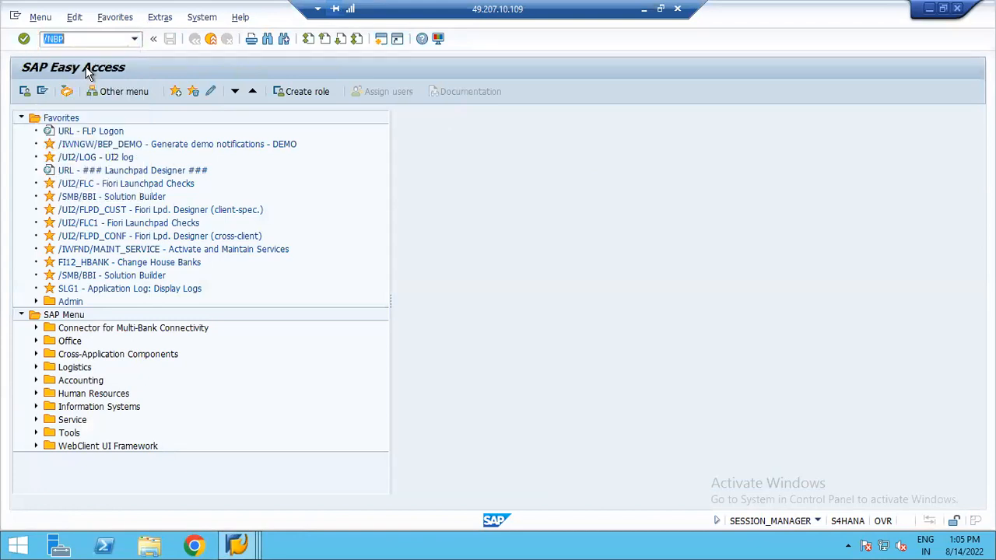
{"action": "key", "text": "Return"}
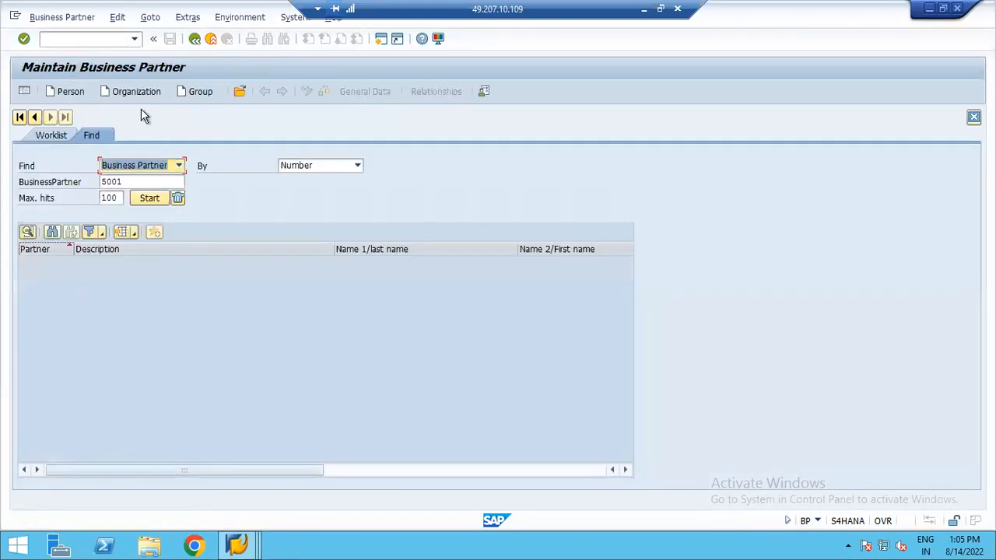
{"action": "left_click", "coordinate": [143, 97]}
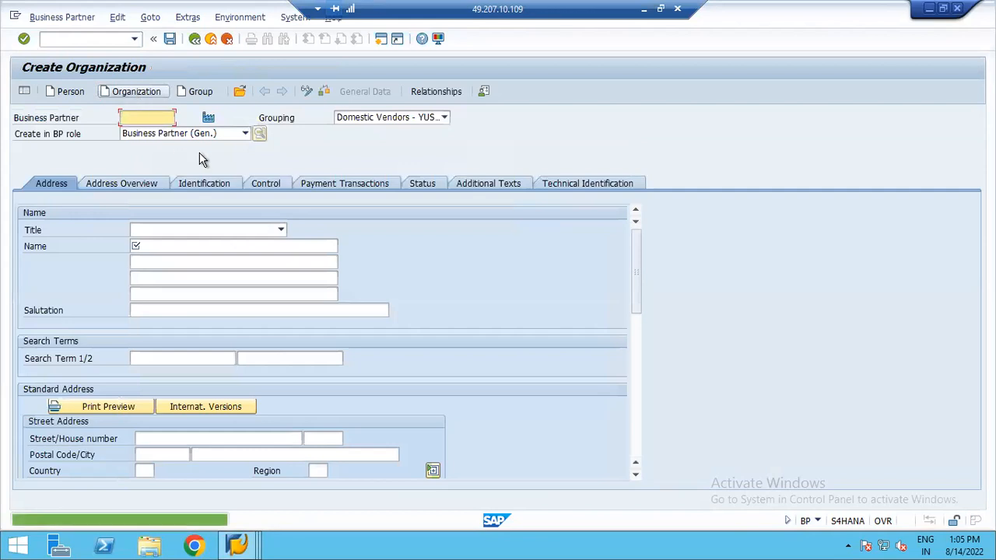
- Review the BP groupings in the Grouping list and the vendor integration settings in the IMG
{"action": "left_click", "coordinate": [443, 118]}
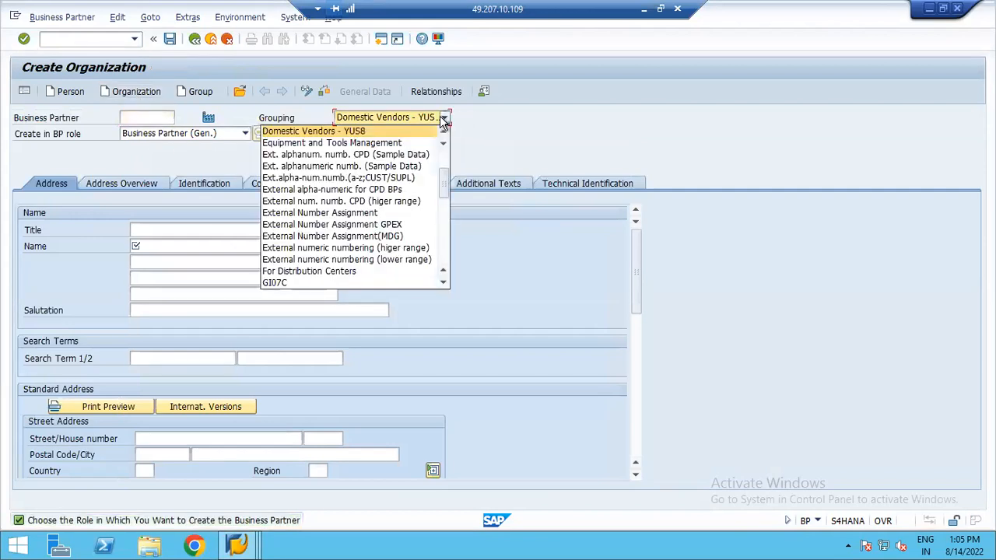
{"action": "left_click", "coordinate": [443, 137]}
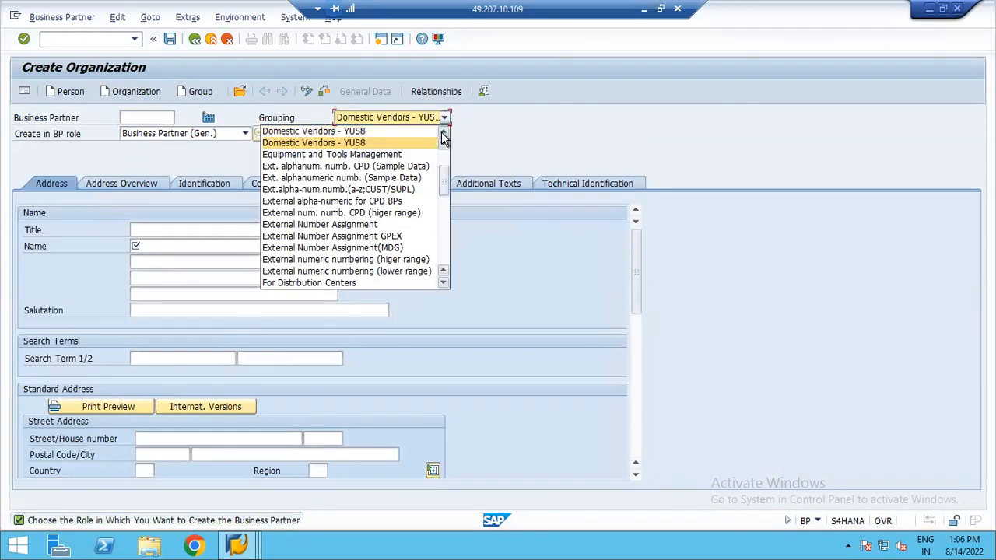
{"action": "left_click", "coordinate": [443, 138]}
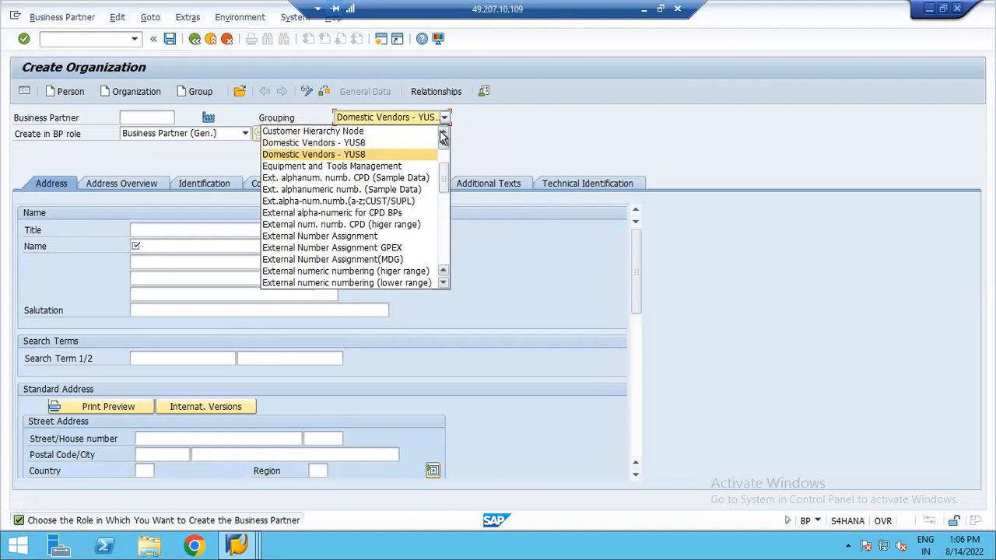
{"action": "left_click", "coordinate": [444, 138]}
{"action": "left_click", "coordinate": [444, 138]}
{"action": "left_click", "coordinate": [443, 138]}
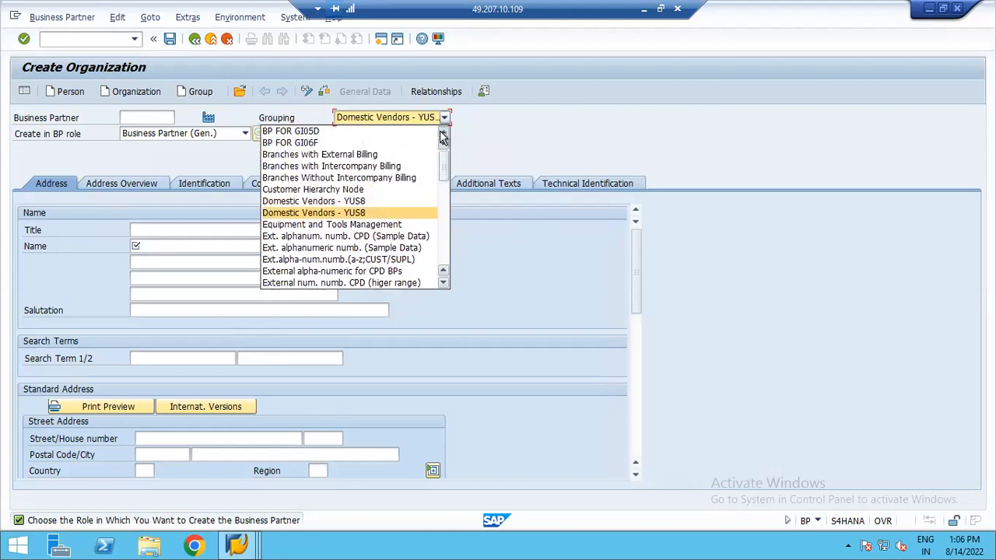
{"action": "left_click", "coordinate": [237, 544]}
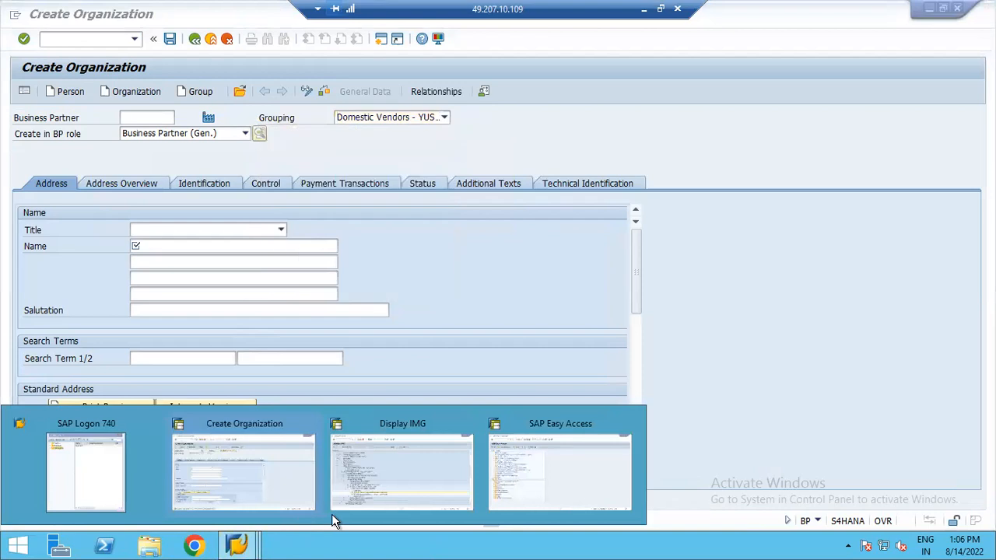
{"action": "left_click", "coordinate": [470, 467]}
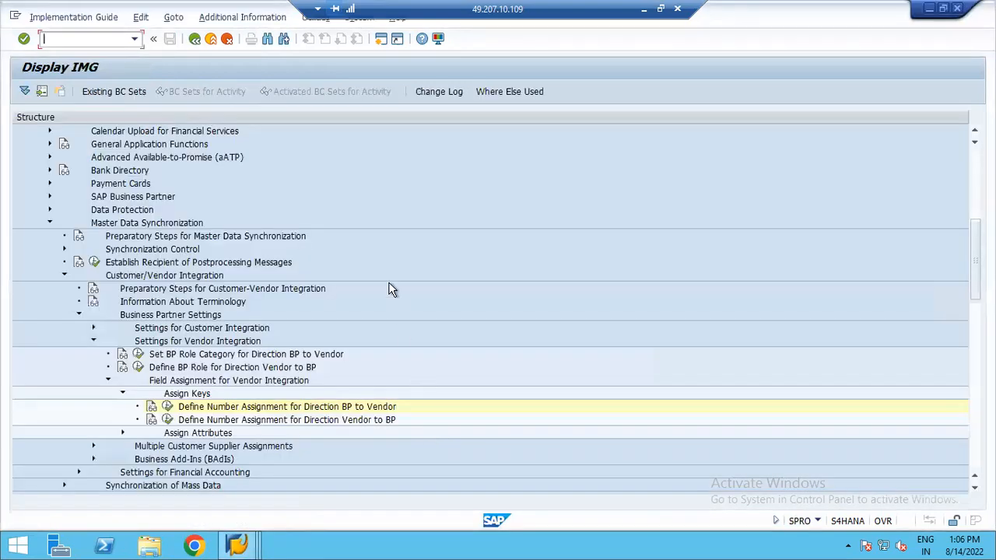
{"action": "left_click", "coordinate": [237, 544]}
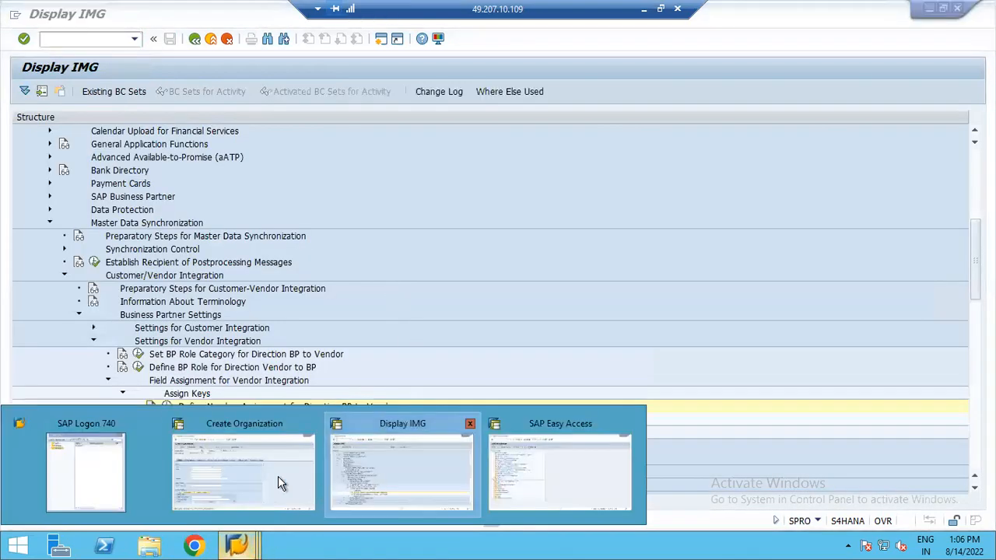
{"action": "left_click", "coordinate": [278, 481]}
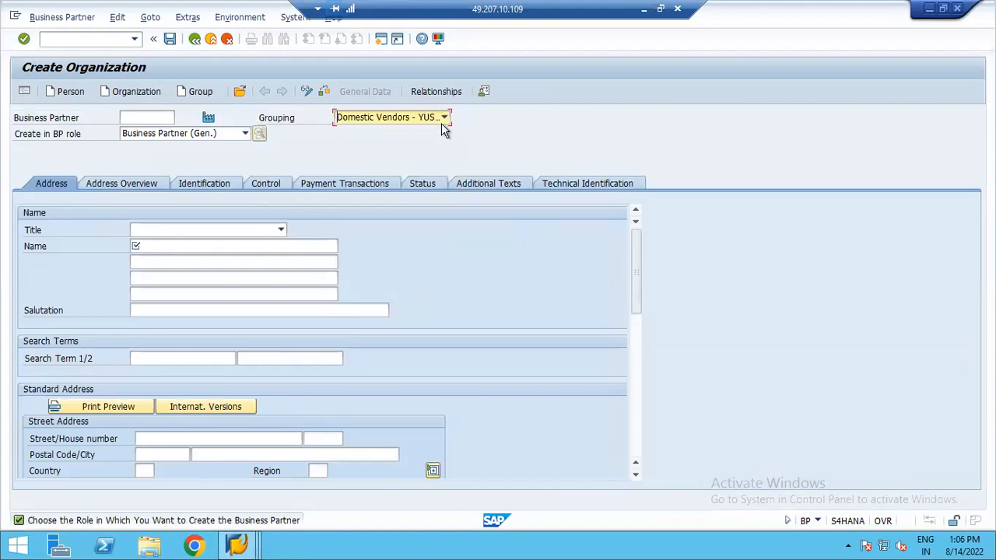
- Choose Company as the organization's title
{"action": "left_click", "coordinate": [192, 232]}
{"action": "left_click", "coordinate": [158, 245]}
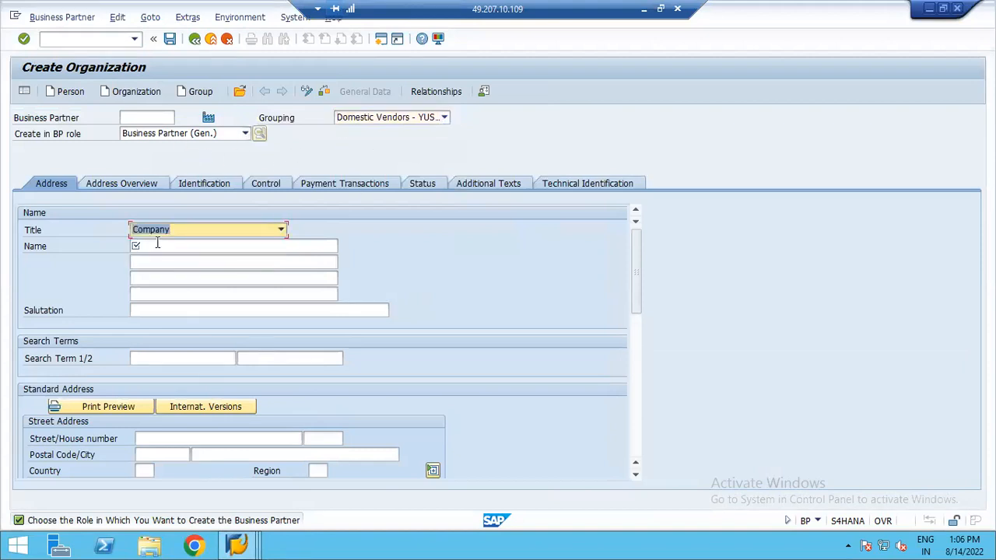
- Fill the organization's name lines with IBM Internationa Consulting Ltd and Near Cantonment Railway Station
{"action": "left_click", "coordinate": [155, 246]}
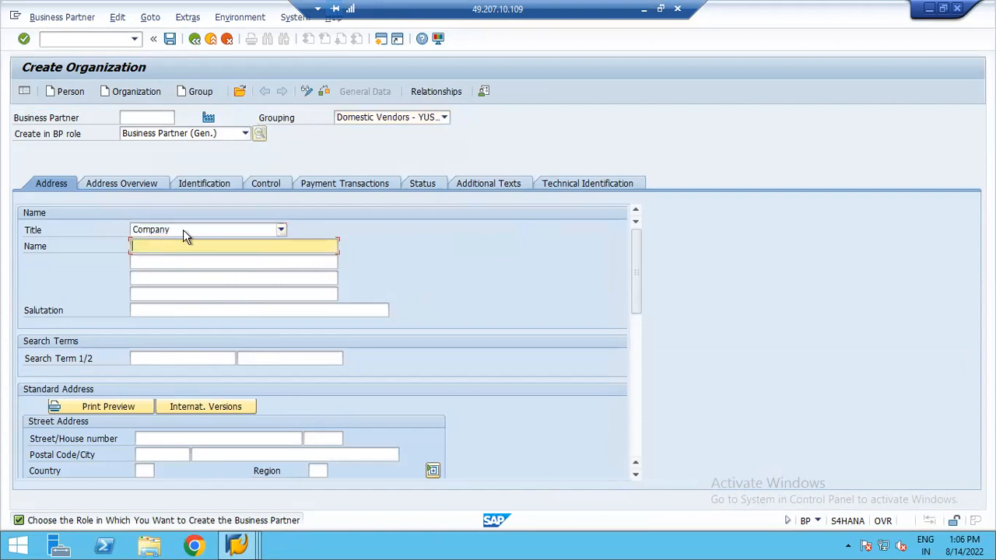
{"action": "type", "text": "I"}
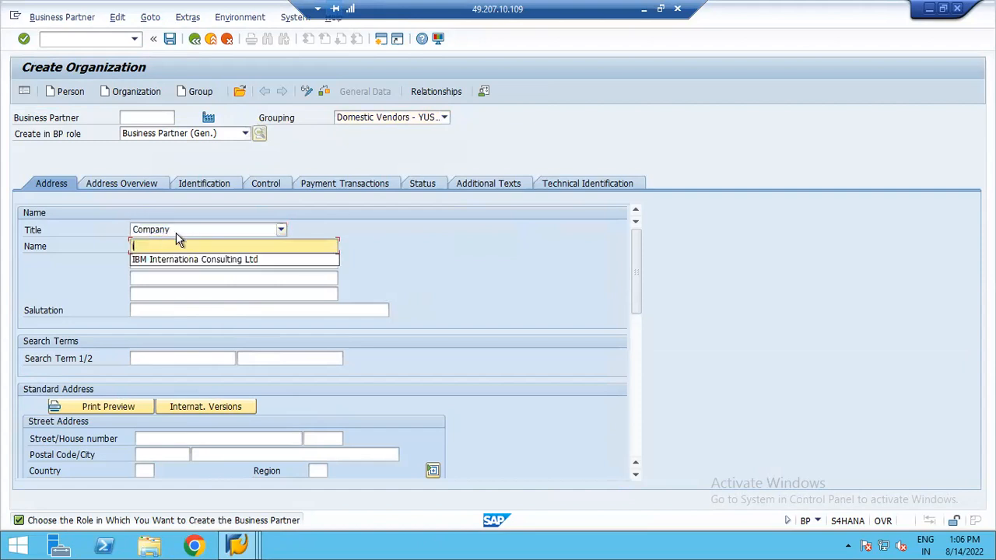
{"action": "left_click", "coordinate": [178, 260]}
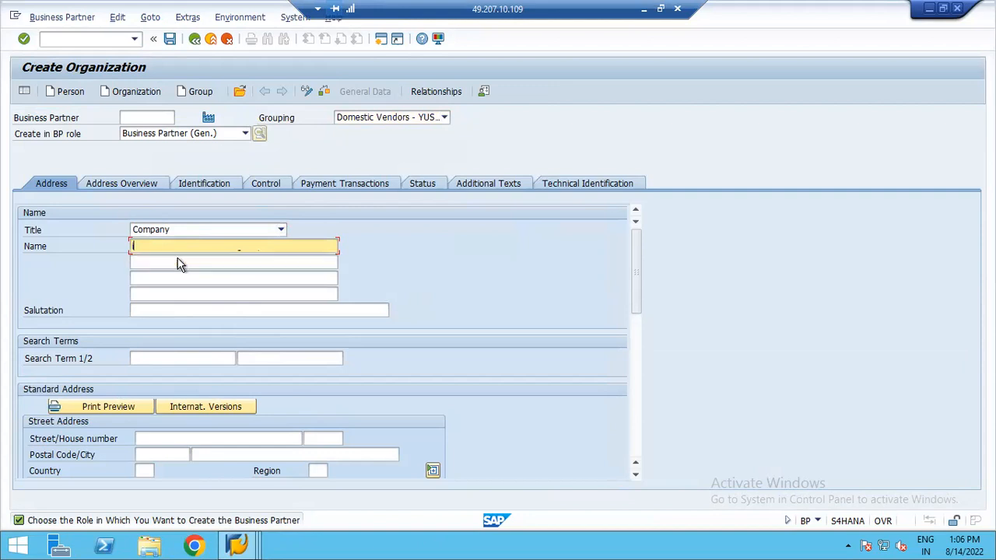
{"action": "left_click", "coordinate": [237, 260]}
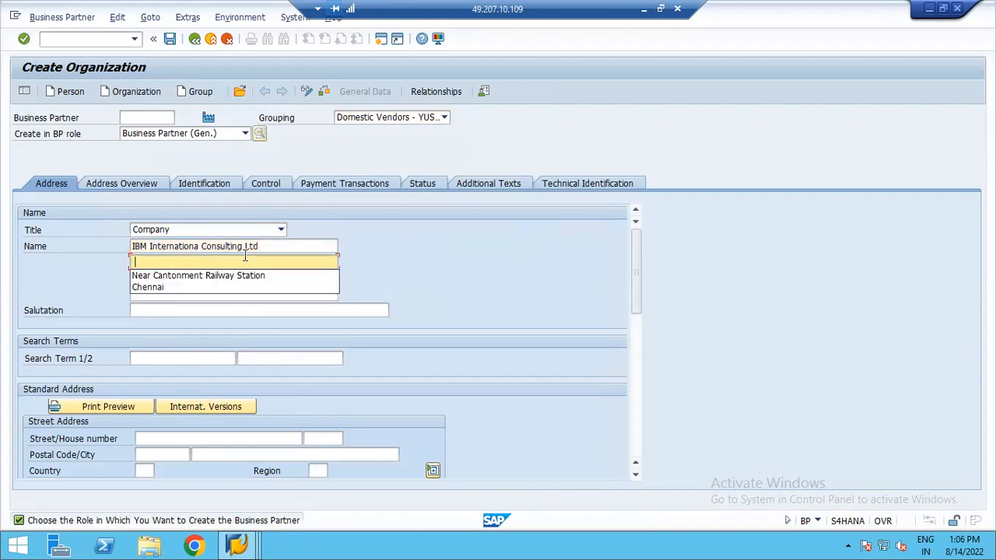
{"action": "left_click", "coordinate": [183, 273]}
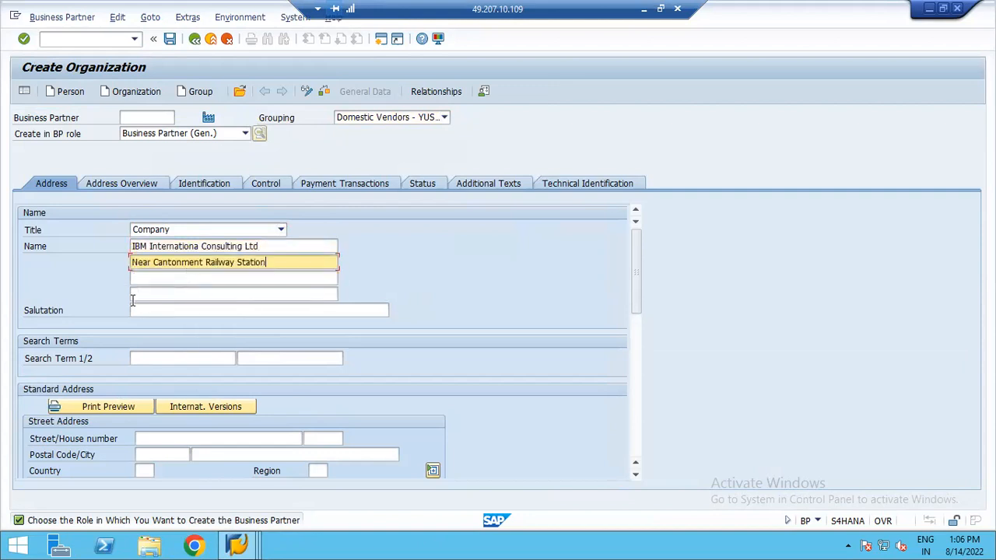
- Enter IBM123 as the first search term
{"action": "left_click", "coordinate": [174, 360]}
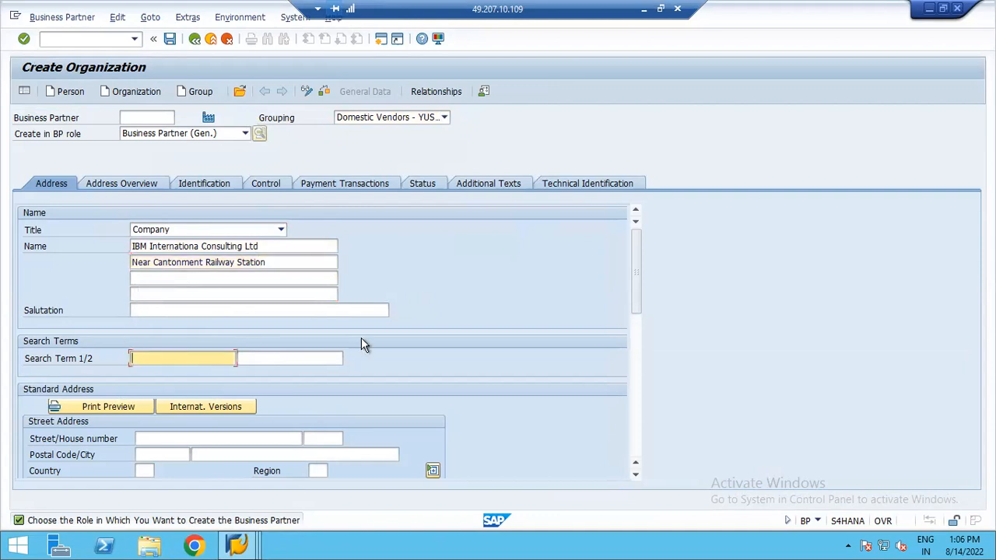
{"action": "type", "text": "IBM123"}
{"action": "scroll", "coordinate": [576, 405], "scroll_direction": "down", "scroll_amount": 3}
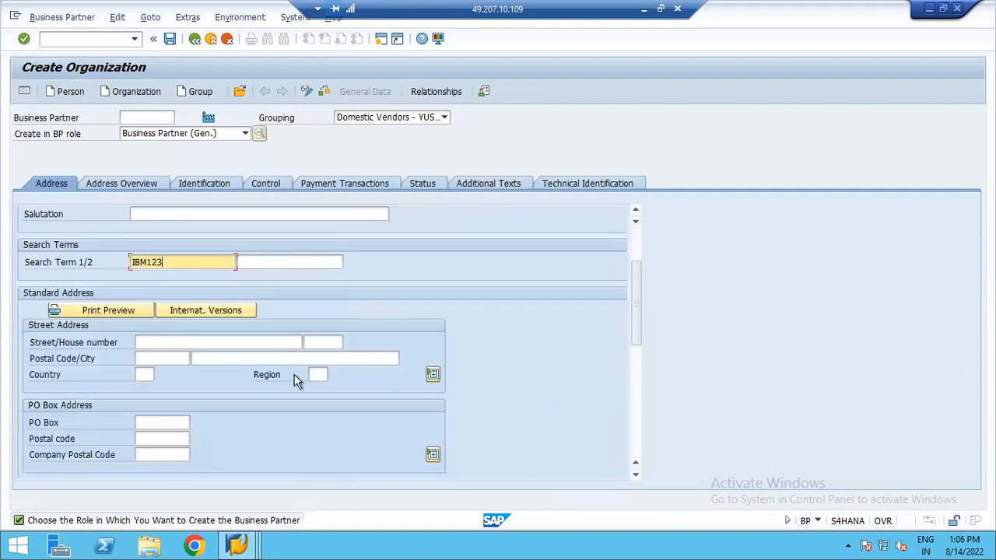
{"action": "left_click", "coordinate": [220, 343]}
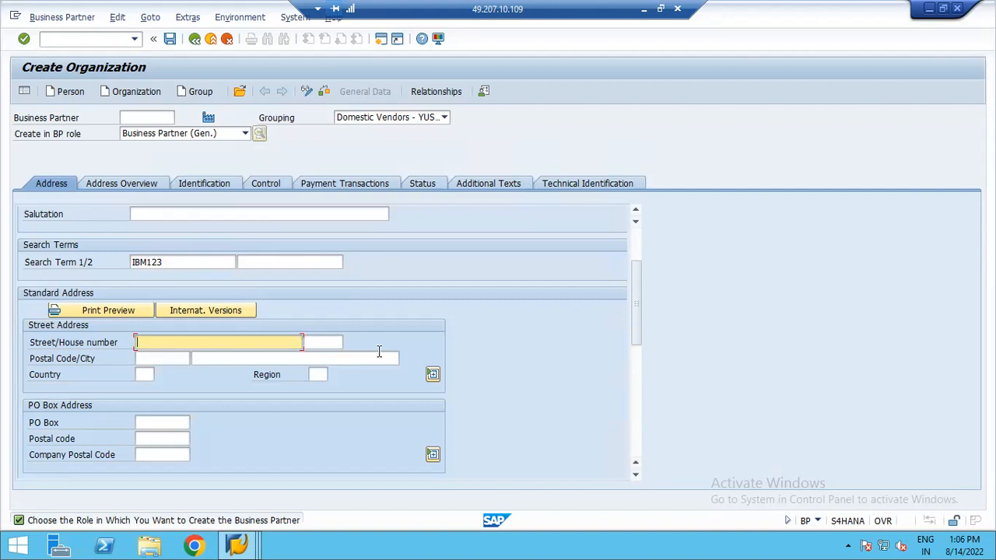
{"action": "type", "text": "4th Cross, Near MG Road"}
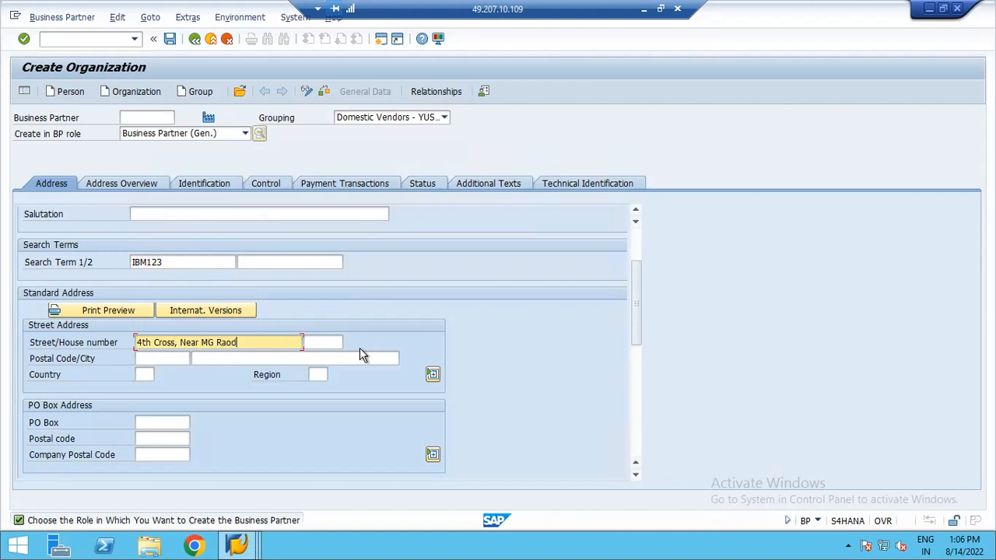
{"action": "key", "text": "BackSpace"}
{"action": "key", "text": "BackSpace"}
{"action": "key", "text": "BackSpace"}
{"action": "type", "text": "a"}
{"action": "key", "text": "BackSpace"}
{"action": "type", "text": "OAD"}
{"action": "key", "text": "BackSpace"}
{"action": "key", "text": "BackSpace"}
{"action": "key", "text": "BackSpace"}
{"action": "type", "text": "oad Metro Stations"}
{"action": "key", "text": "Tab"}
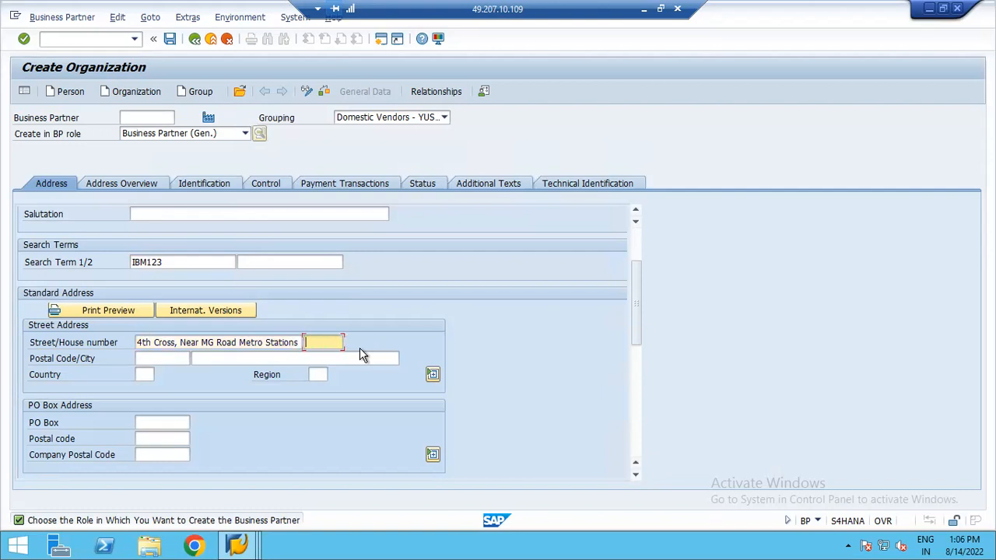
- Enter 560032 as the house number and postal code, and choose Bengaluru as the city
{"action": "type", "text": "560032"}
{"action": "key", "text": "Tab"}
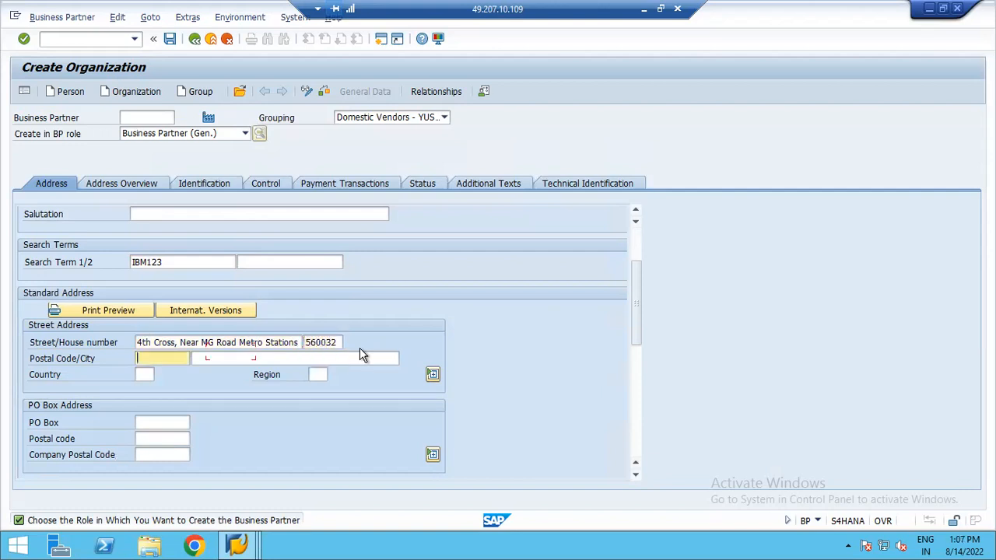
{"action": "type", "text": "560032"}
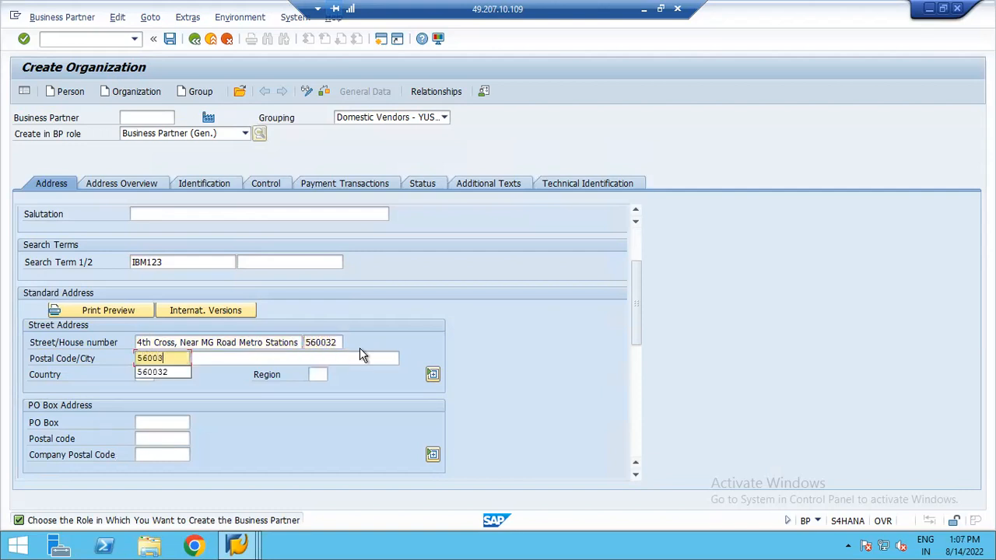
{"action": "key", "text": "Tab"}
{"action": "type", "text": "Beng"}
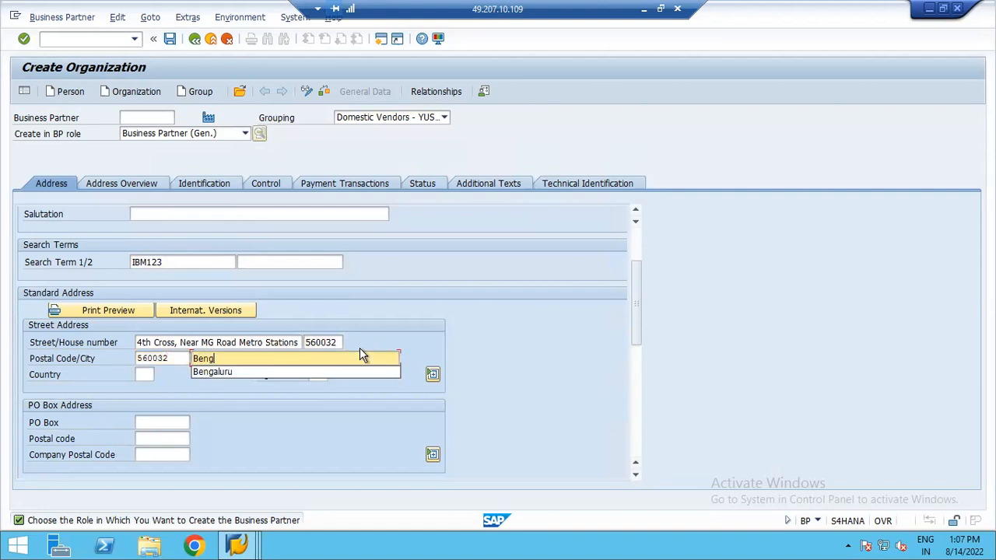
{"action": "left_click", "coordinate": [218, 372]}
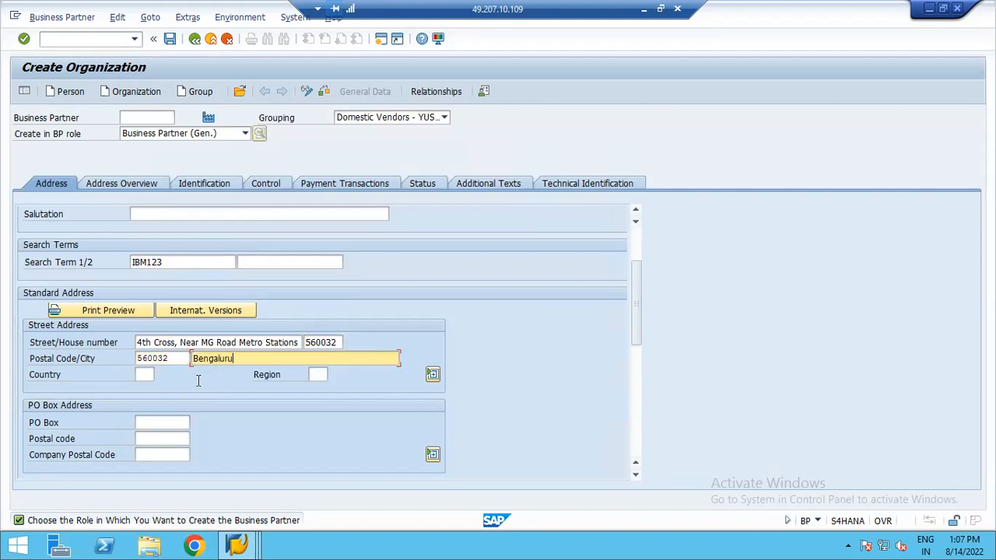
- Set the country to IN and the region to 10
{"action": "key", "text": "Tab"}
{"action": "type", "text": "IN"}
{"action": "key", "text": "Tab"}
{"action": "type", "text": "10"}
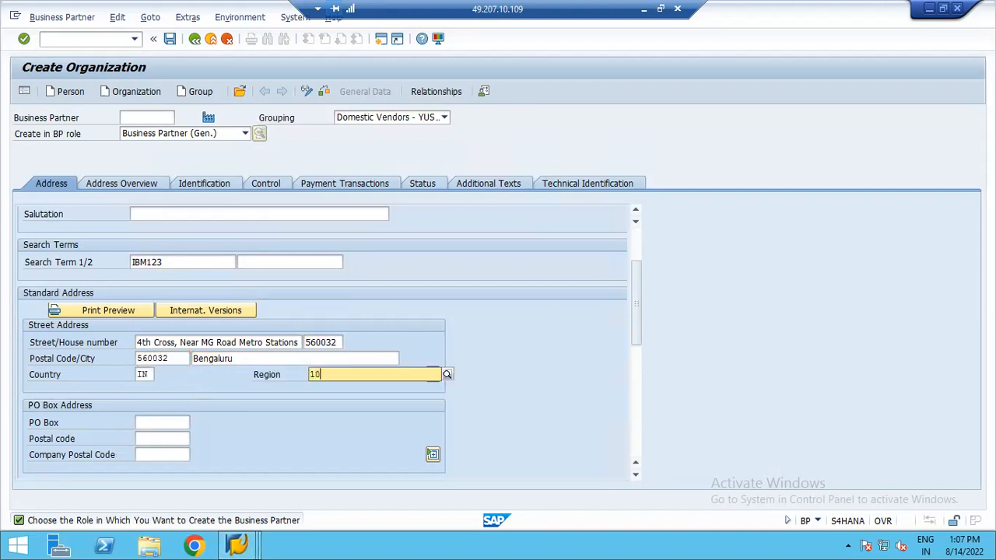
- Choose English as the communication language and confirm the entered address data
{"action": "scroll", "coordinate": [641, 327], "scroll_direction": "down", "scroll_amount": 3}
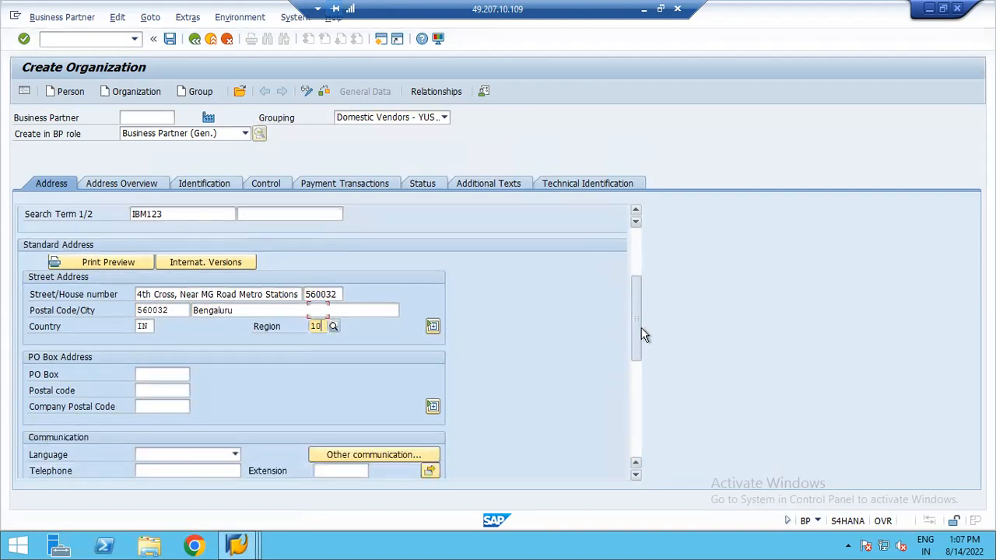
{"action": "scroll", "coordinate": [643, 348], "scroll_direction": "down", "scroll_amount": 1}
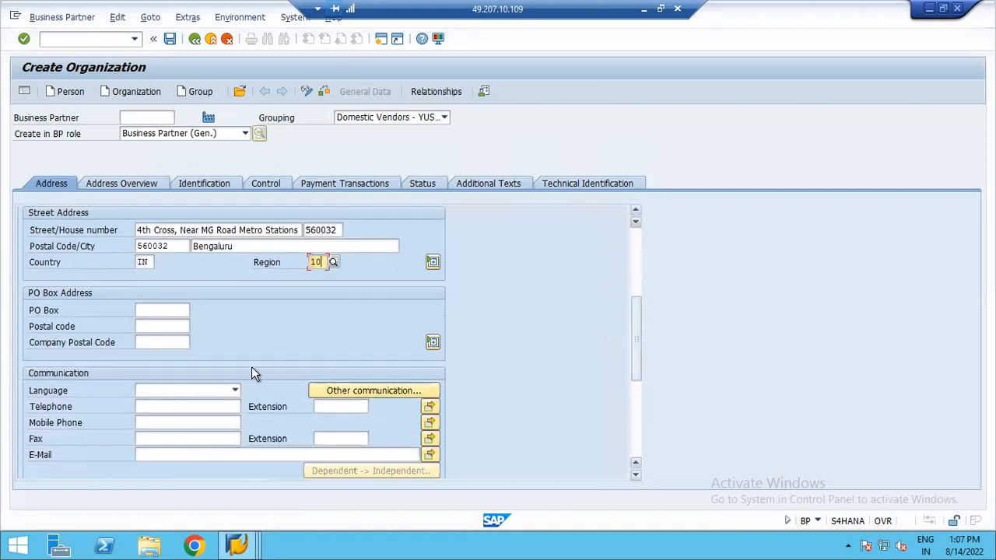
{"action": "left_click", "coordinate": [169, 391]}
{"action": "key", "text": "e"}
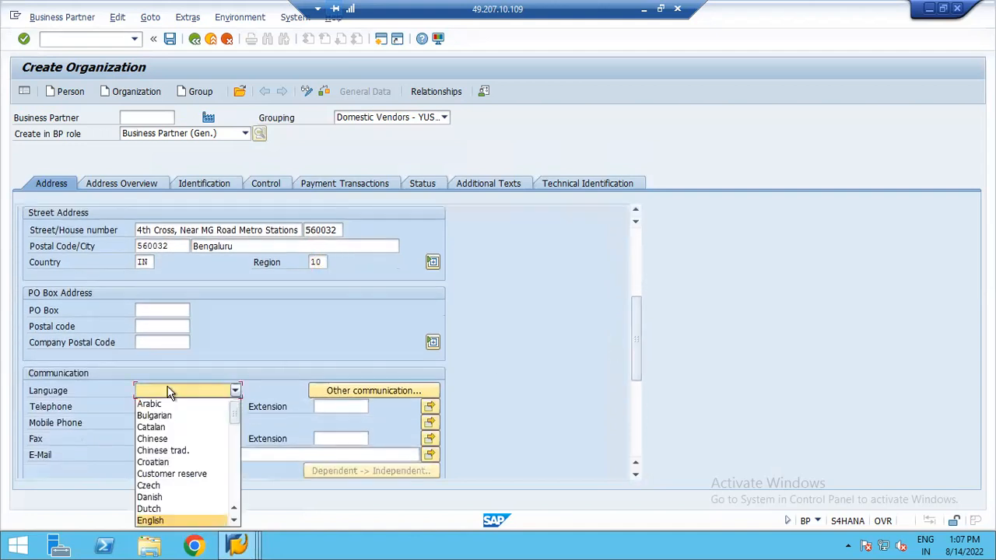
{"action": "left_click", "coordinate": [150, 520]}
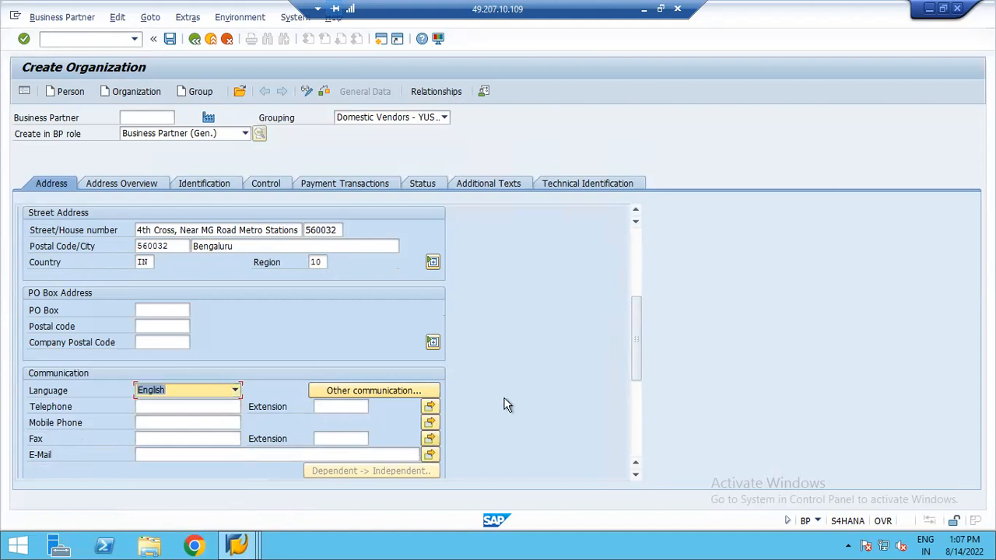
{"action": "left_click_drag", "start_coordinate": [634, 343], "coordinate": [633, 256]}
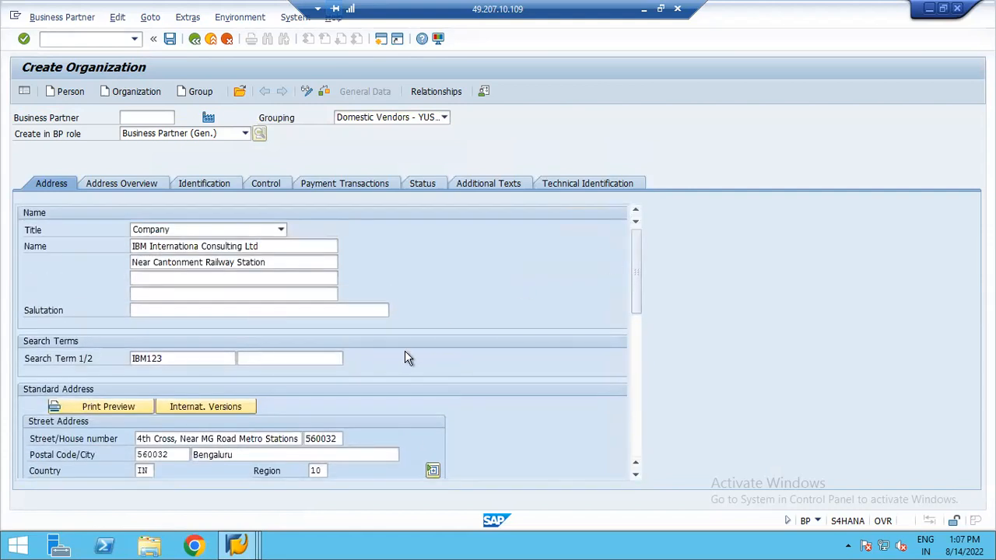
{"action": "key", "text": "Return"}
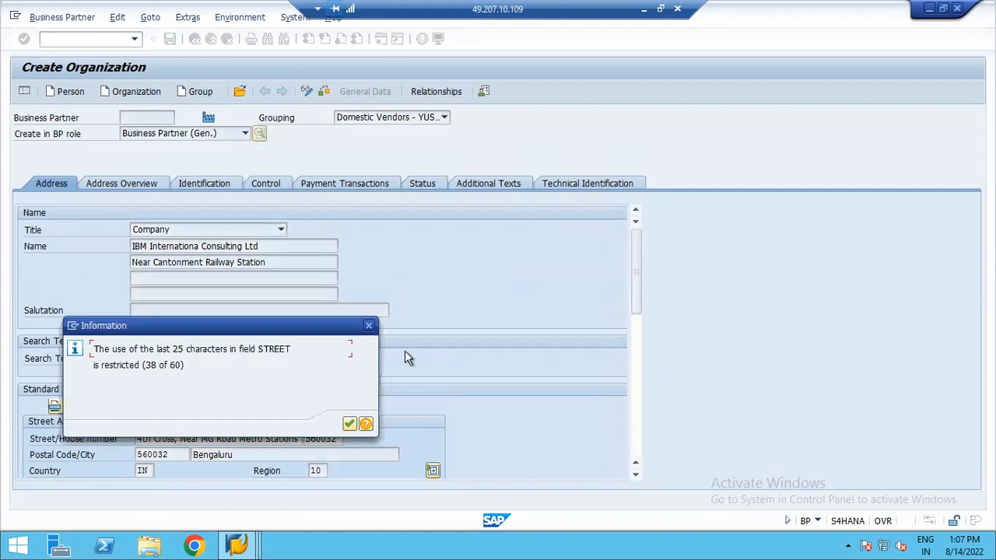
{"action": "left_click", "coordinate": [349, 424]}
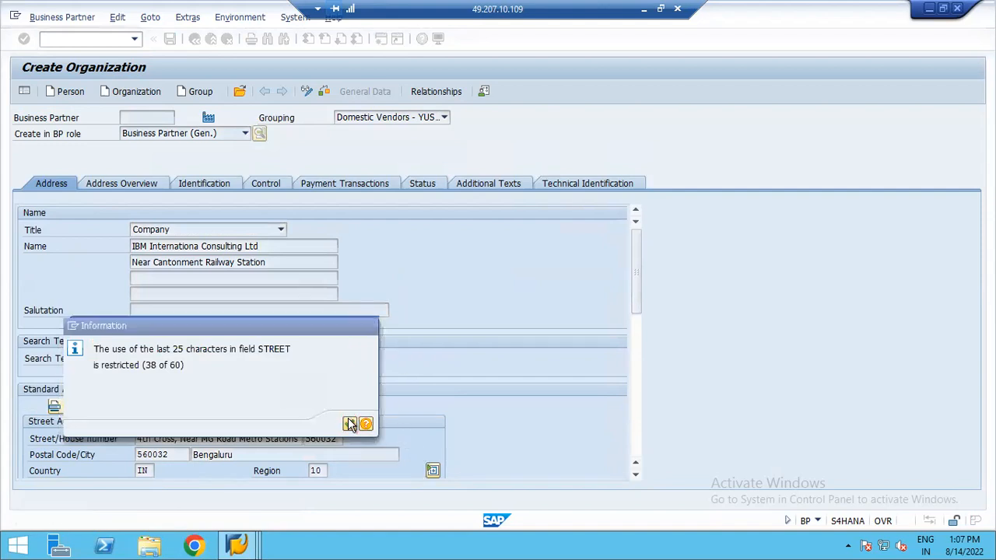
- Review the Identification, Payment Transactions and Technical Identification tabs, then save the new organization
{"action": "left_click", "coordinate": [114, 185]}
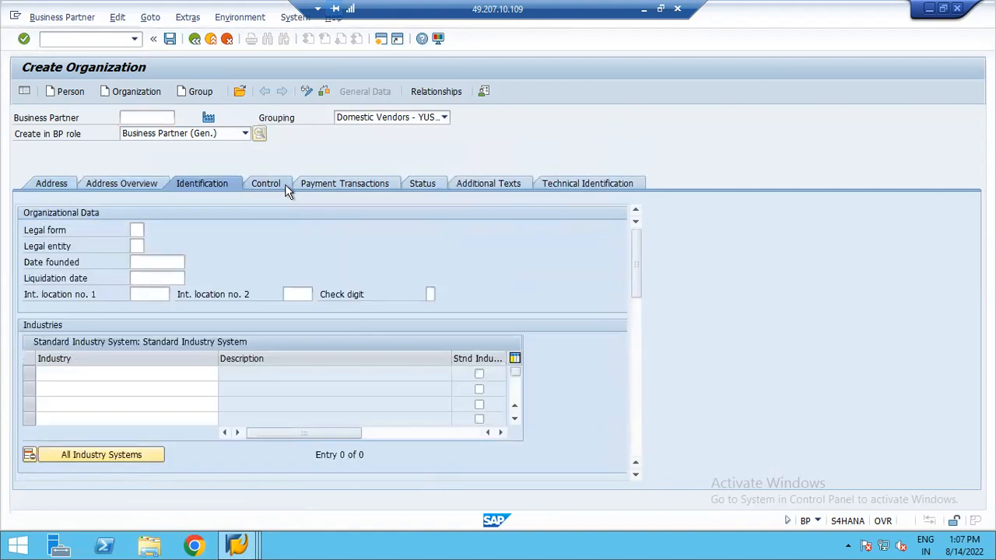
{"action": "left_click", "coordinate": [280, 190]}
{"action": "left_click", "coordinate": [430, 186]}
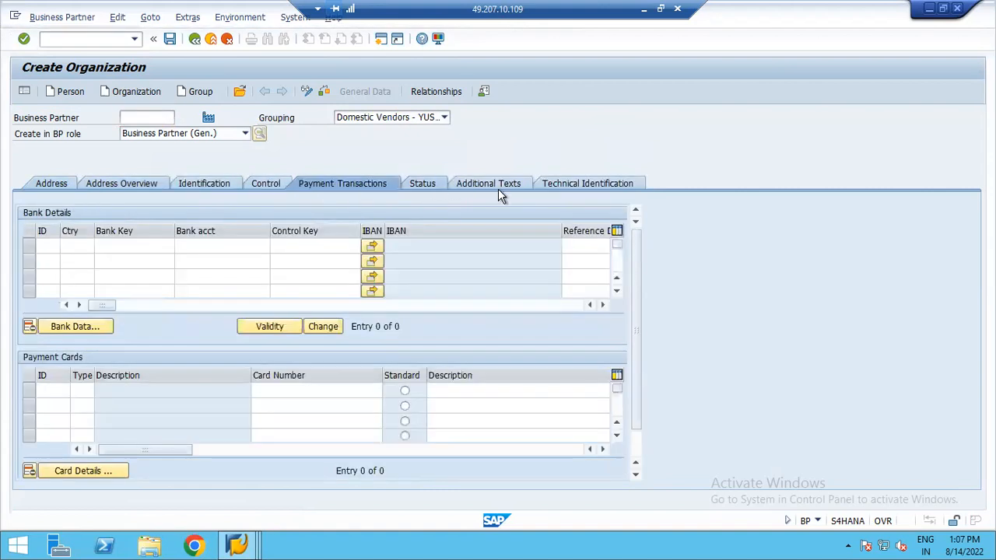
{"action": "left_click", "coordinate": [576, 191]}
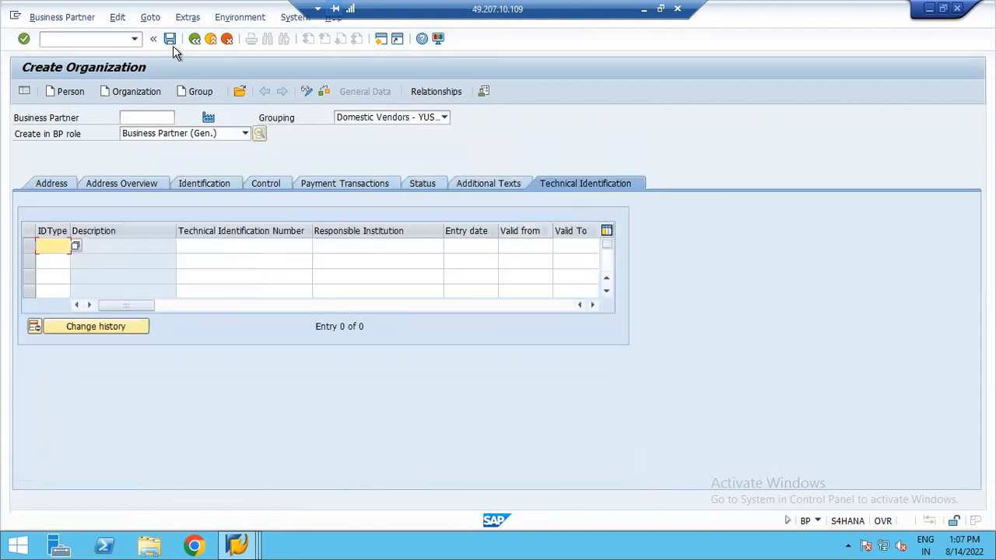
{"action": "left_click", "coordinate": [170, 40]}
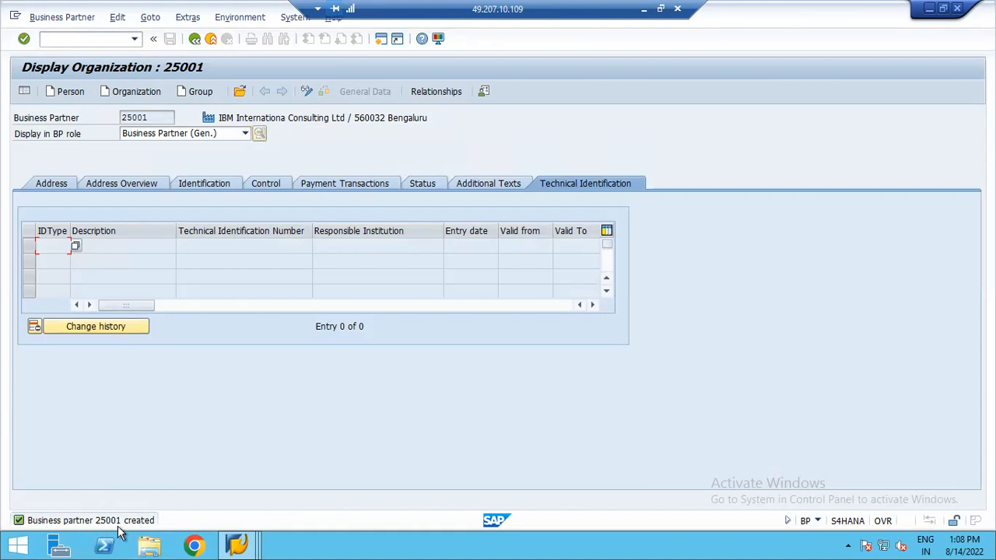
- Switch the business partner 25001 to change mode and add the role Partner w. Vendor Account
{"action": "left_click", "coordinate": [307, 95]}
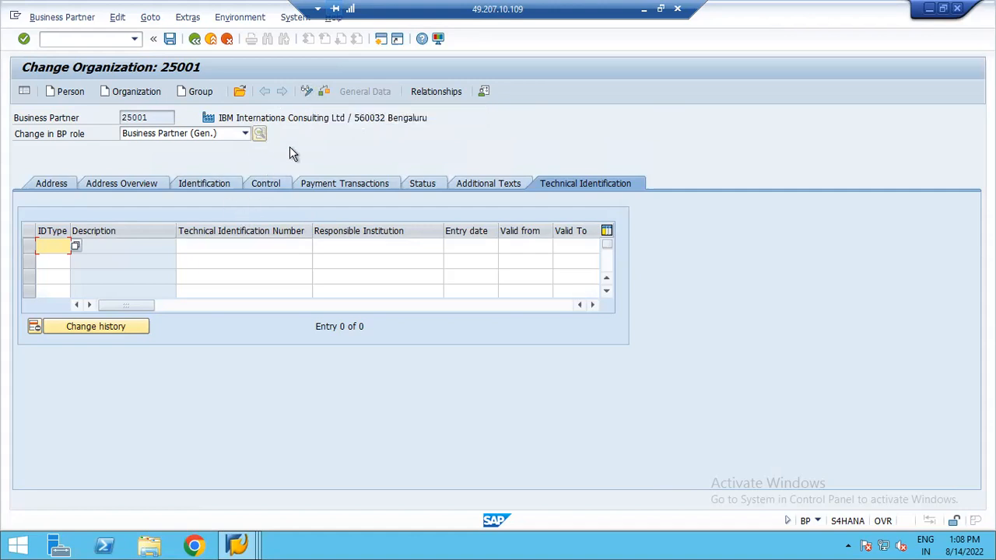
{"action": "left_click", "coordinate": [244, 134]}
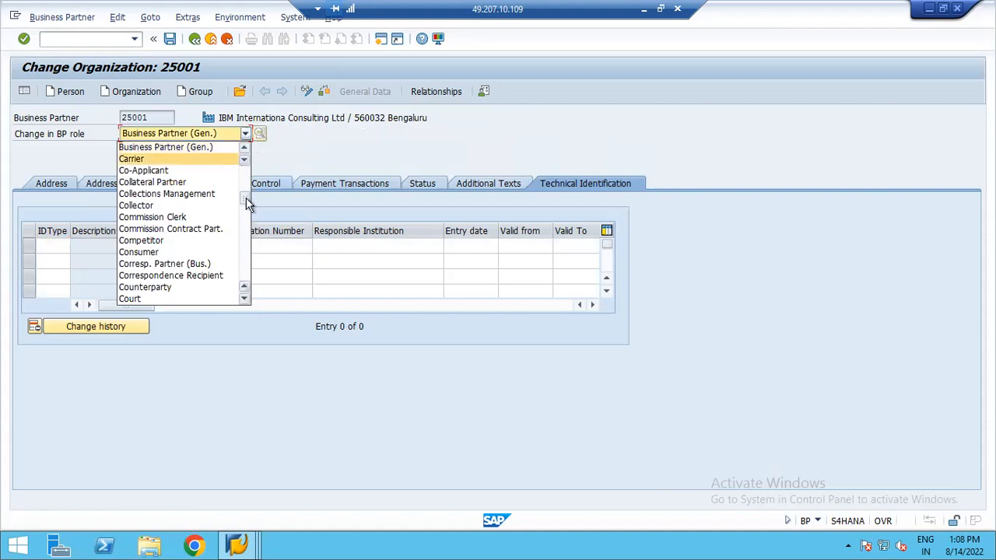
{"action": "left_click_drag", "start_coordinate": [246, 198], "coordinate": [255, 241]}
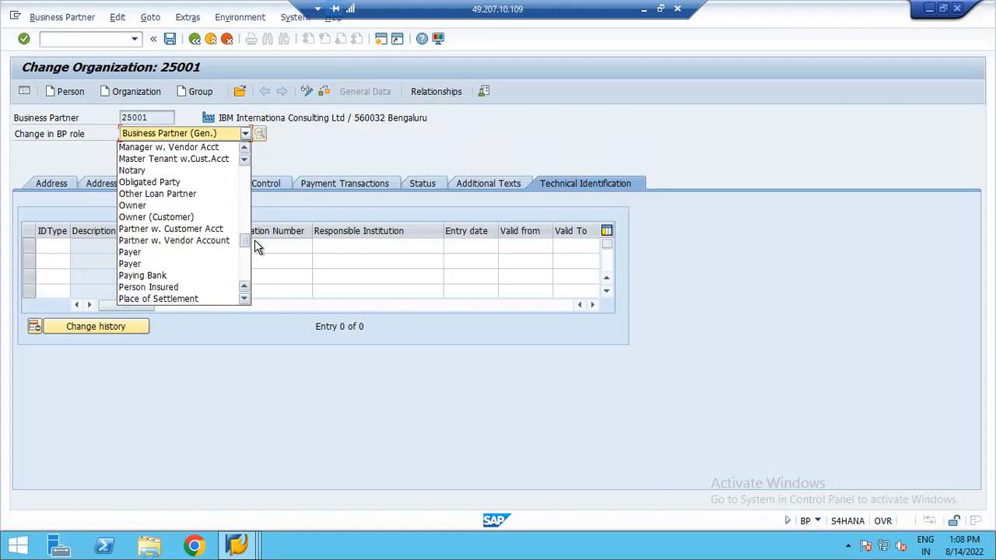
{"action": "left_click", "coordinate": [180, 242]}
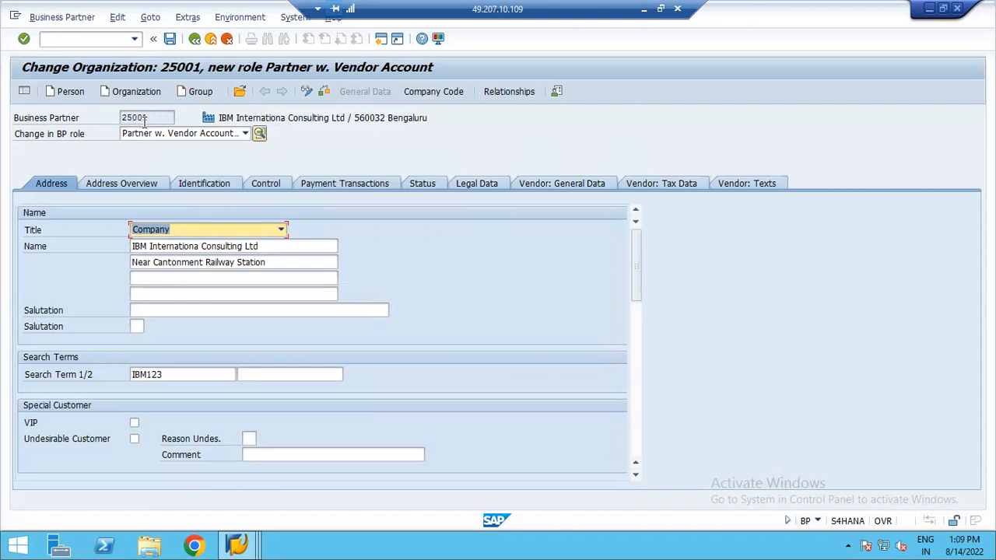
- Browse the vendor role's Address Overview, Identification, Control, Payment Transactions and Legal Data tabs
{"action": "left_click", "coordinate": [134, 185]}
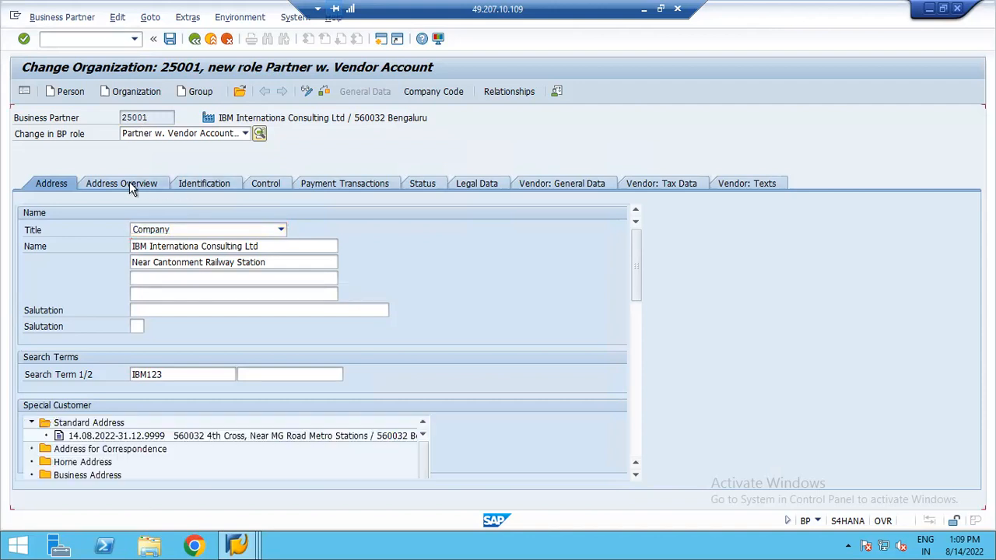
{"action": "left_click", "coordinate": [211, 187]}
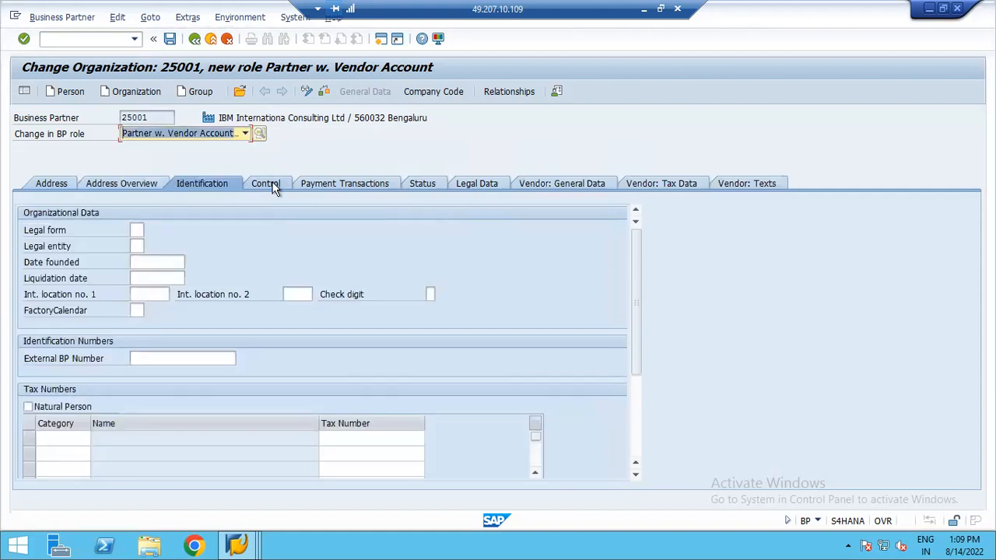
{"action": "left_click", "coordinate": [274, 187]}
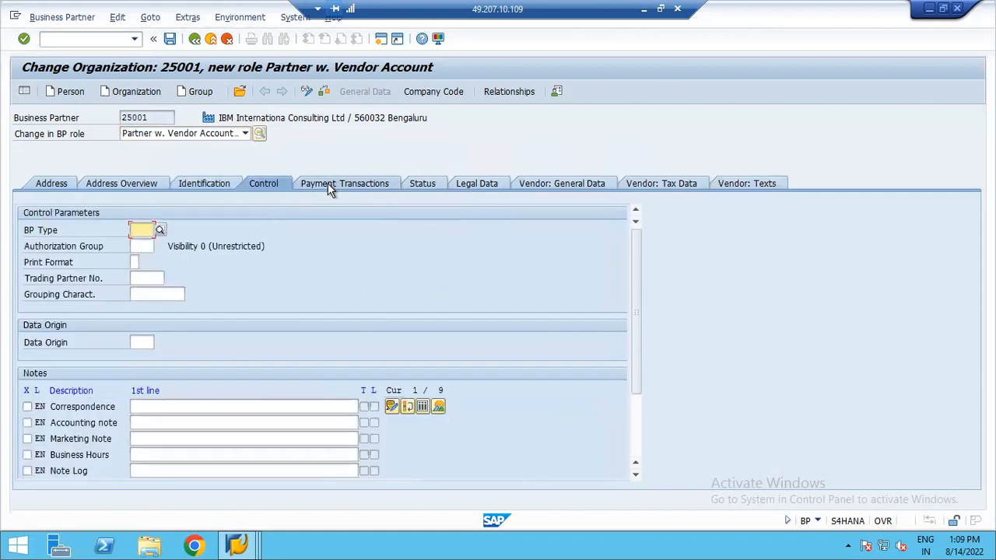
{"action": "left_click", "coordinate": [328, 183]}
{"action": "left_click", "coordinate": [422, 187]}
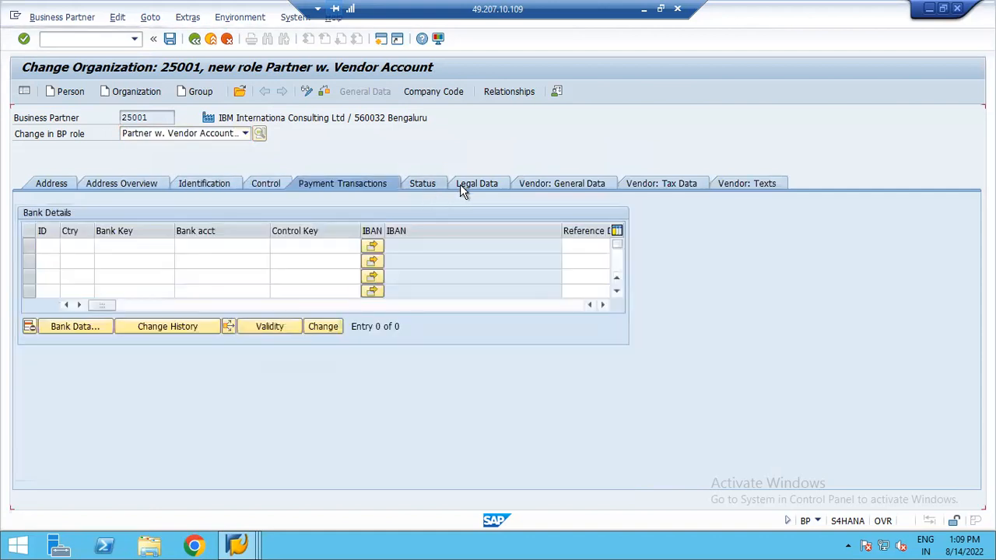
{"action": "left_click", "coordinate": [474, 190]}
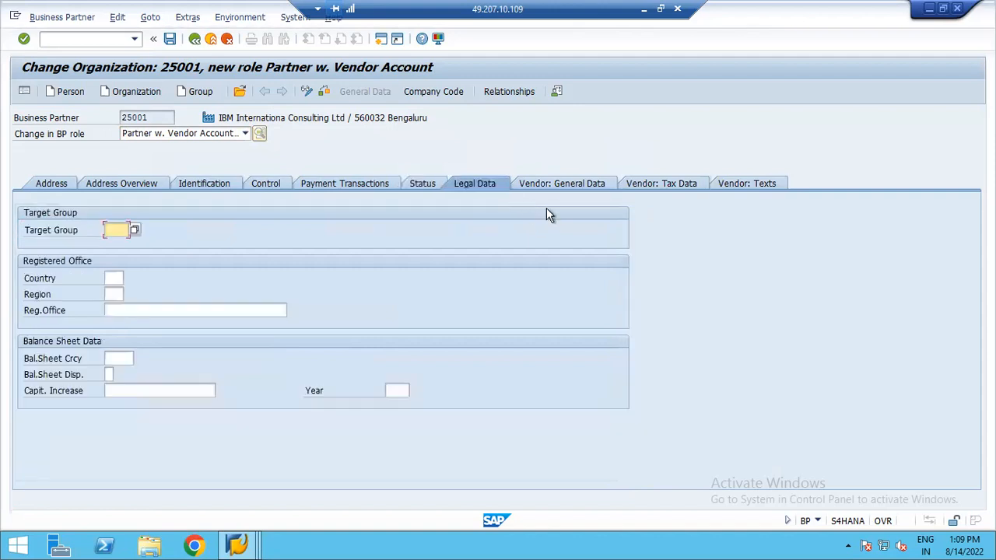
- Browse the Vendor: General Data, Vendor: Tax Data and Vendor: Texts tabs, then return to the Address tab
{"action": "left_click", "coordinate": [552, 188]}
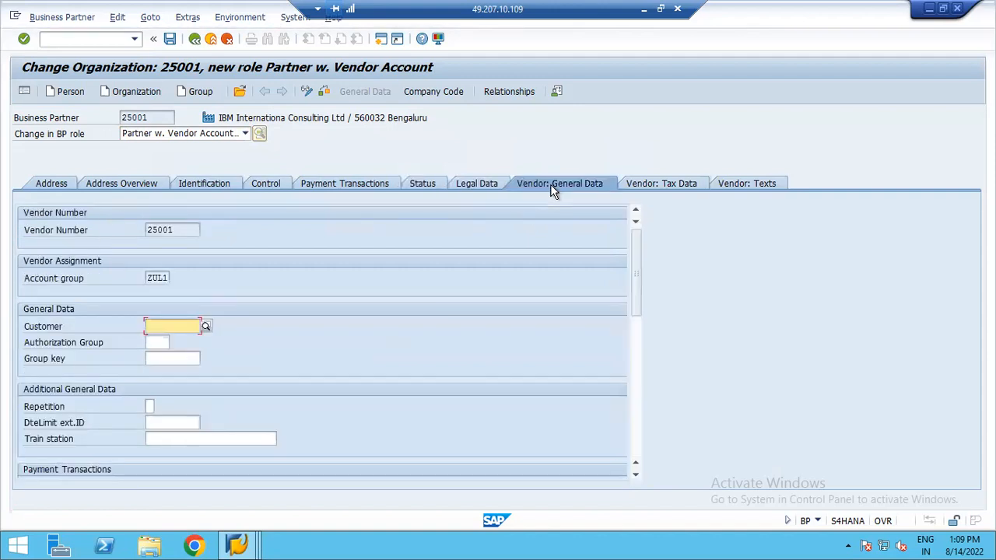
{"action": "left_click", "coordinate": [659, 190]}
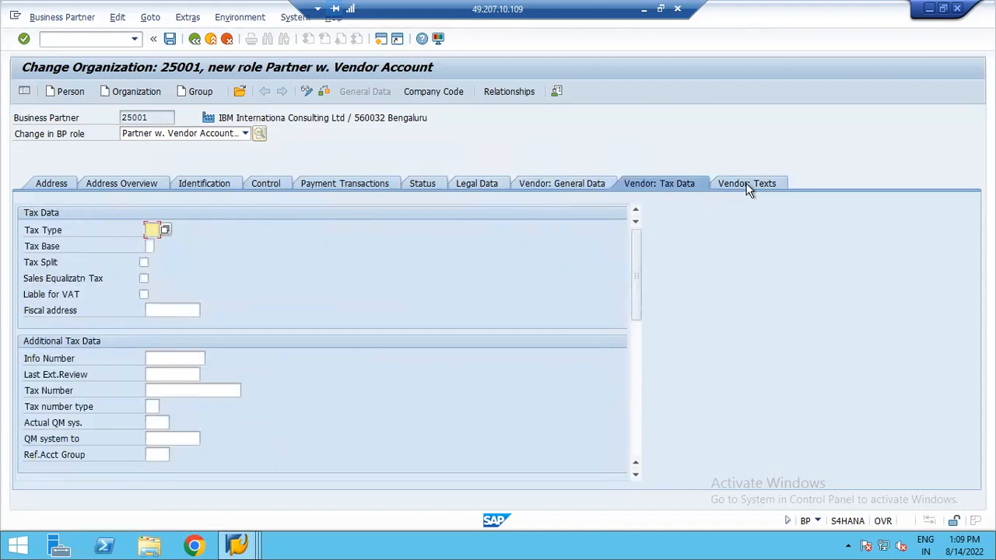
{"action": "left_click", "coordinate": [747, 187]}
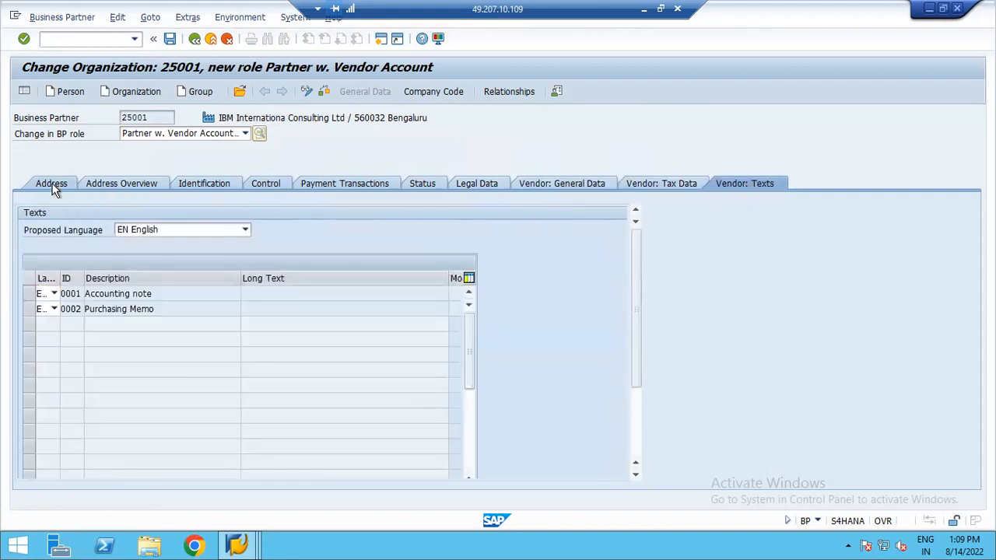
{"action": "left_click", "coordinate": [51, 187]}
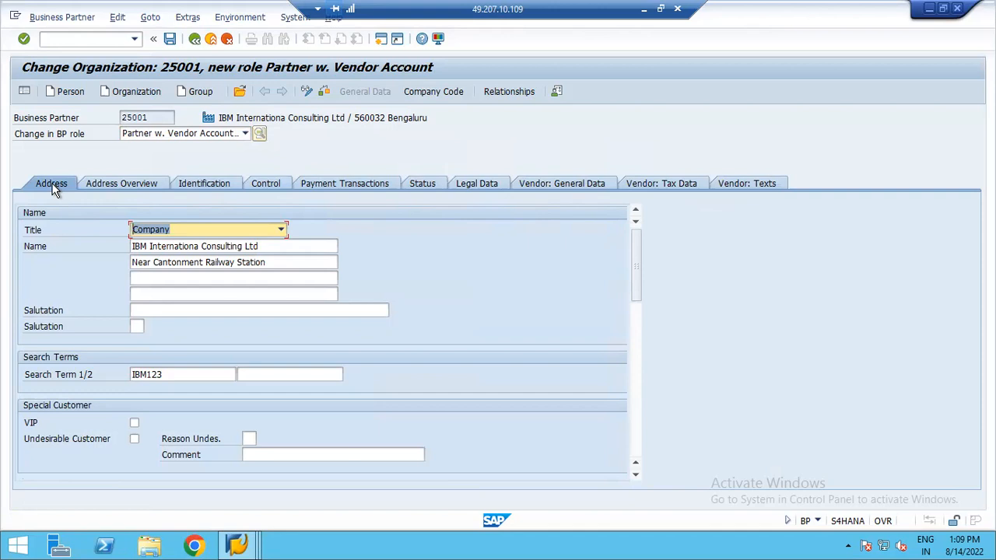
- Open the vendor's company code data and switch it to company code YUS8
{"action": "left_click", "coordinate": [433, 91]}
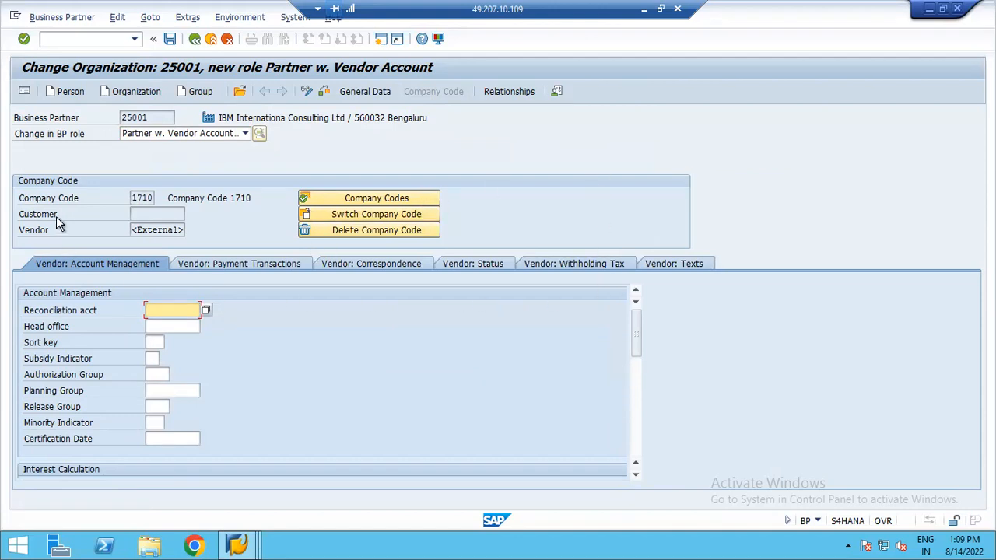
{"action": "left_click", "coordinate": [368, 216]}
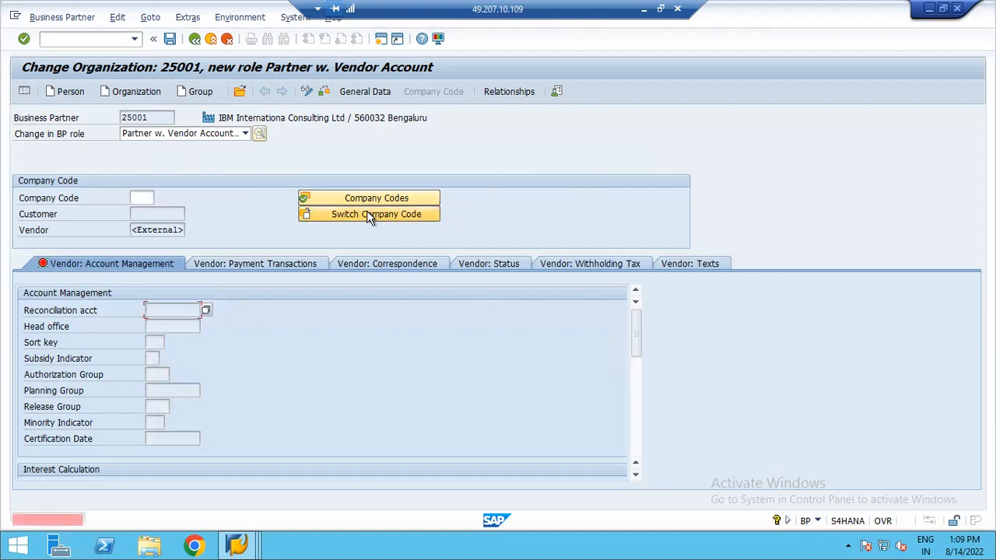
{"action": "left_click", "coordinate": [143, 199]}
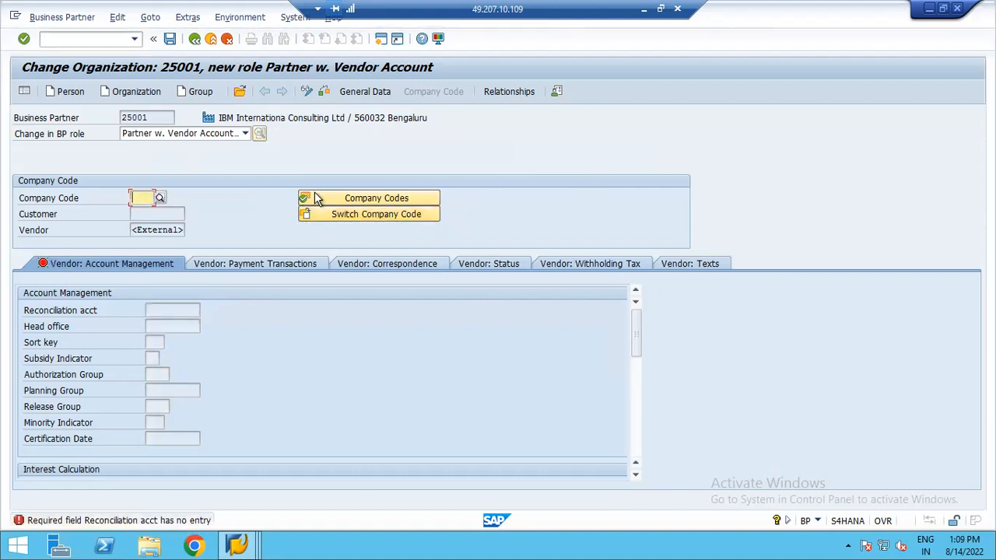
{"action": "type", "text": "YUS8"}
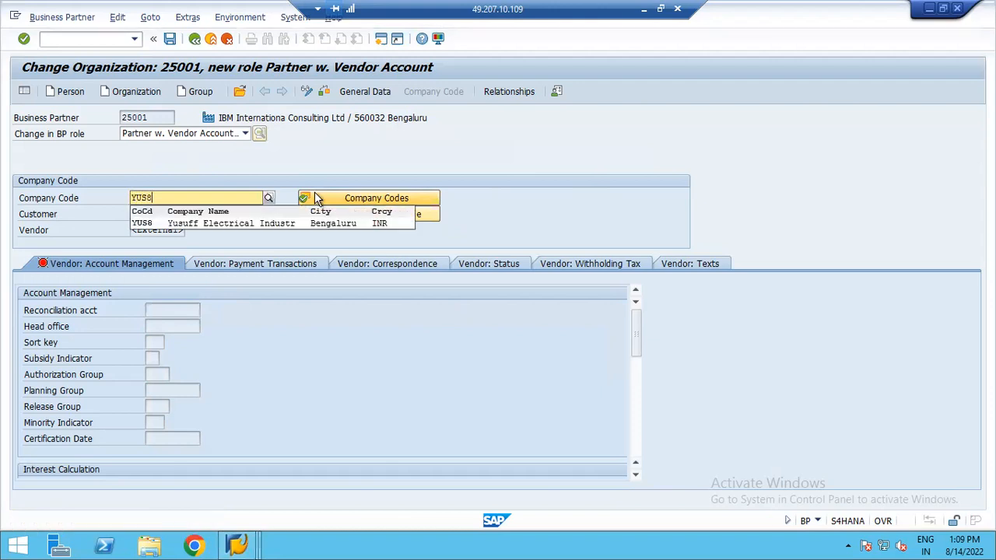
{"action": "left_click", "coordinate": [146, 223]}
{"action": "key", "text": "Return"}
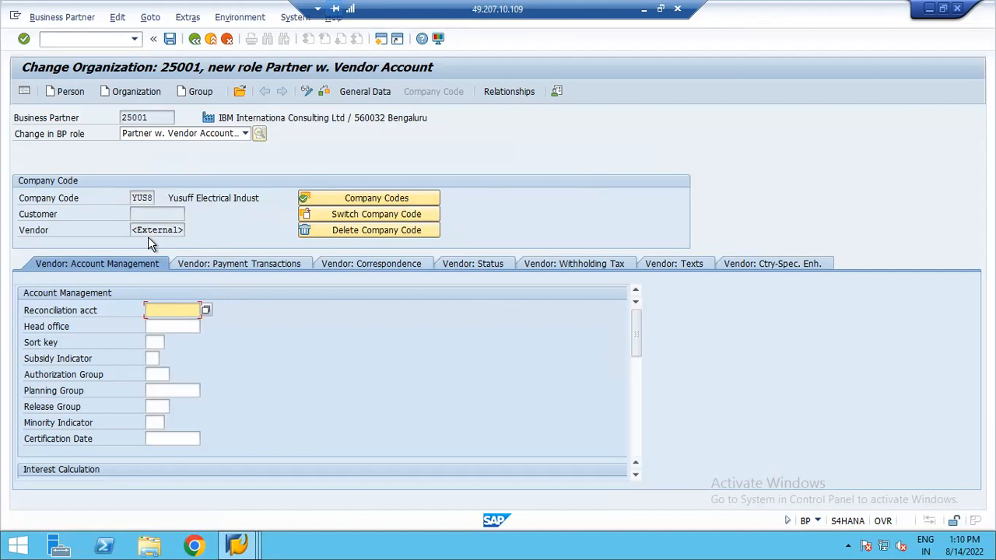
- Set the reconciliation account to 10001 Sundry Creditors Account and save the business partner
{"action": "left_click", "coordinate": [207, 310]}
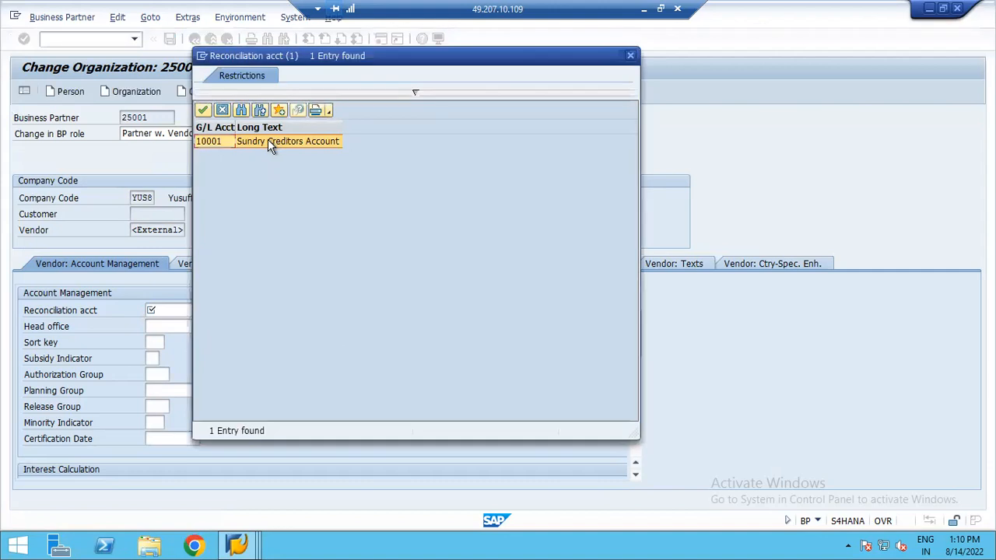
{"action": "double_click", "coordinate": [269, 142]}
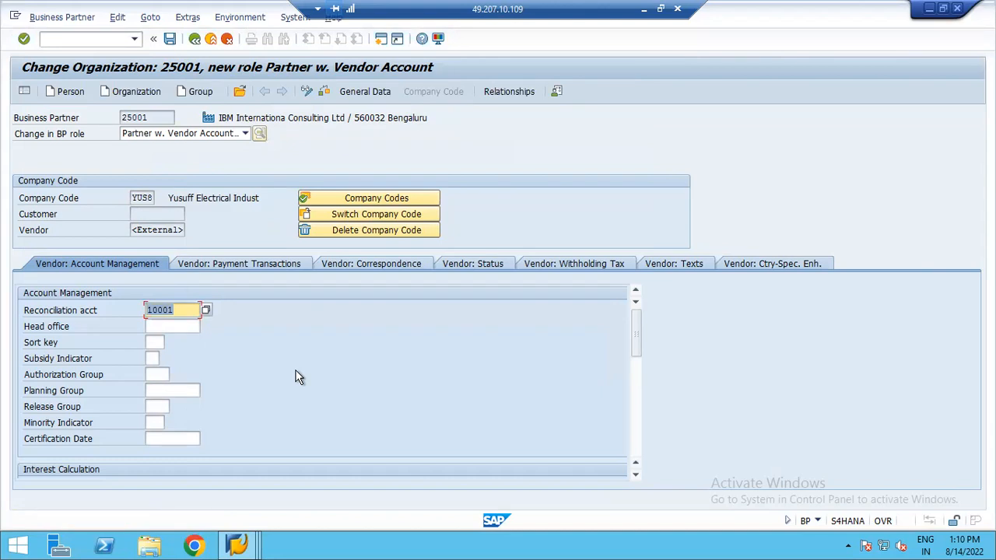
{"action": "key", "text": "Return"}
{"action": "left_click", "coordinate": [169, 38]}
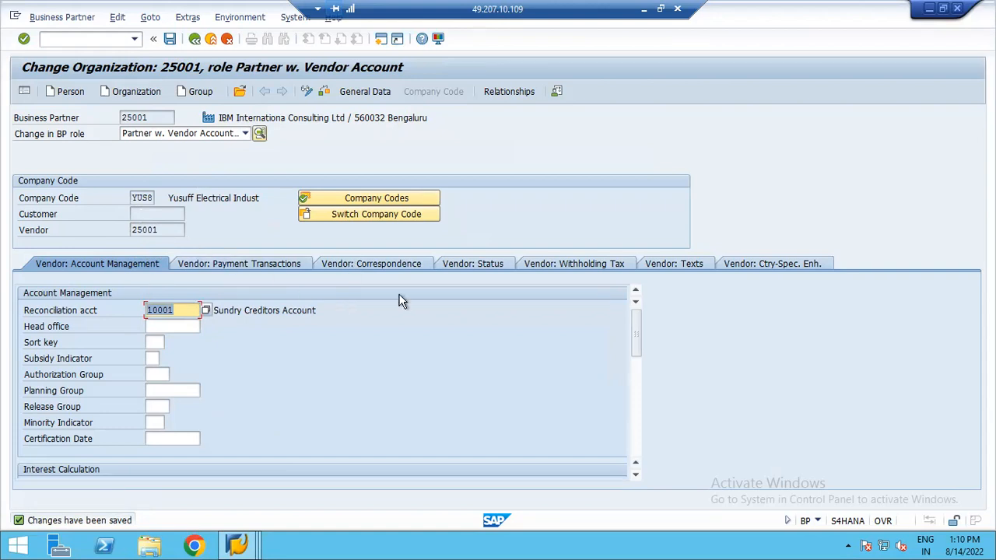
- Start creating a new organization with the grouping National Vendors - YUS8
{"action": "left_click", "coordinate": [127, 91]}
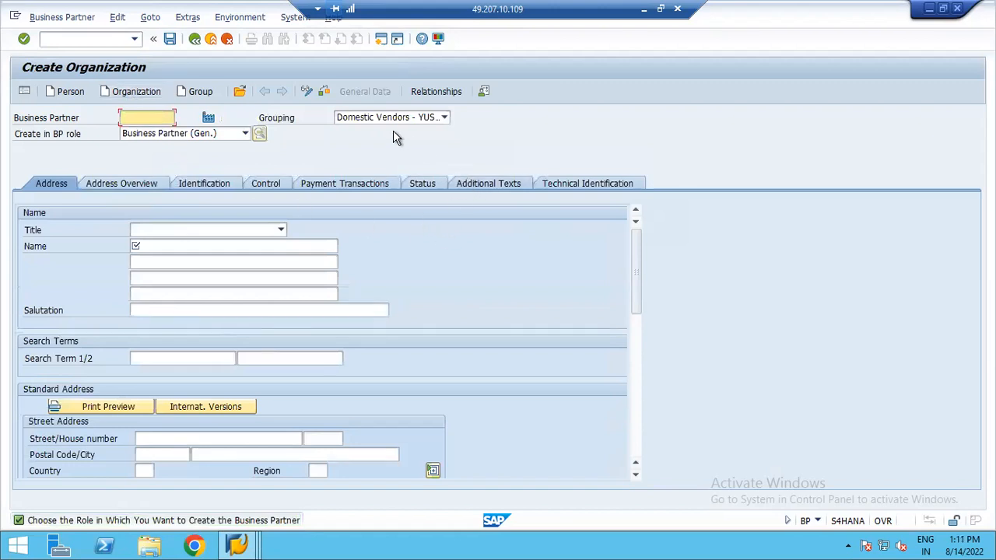
{"action": "left_click", "coordinate": [444, 118]}
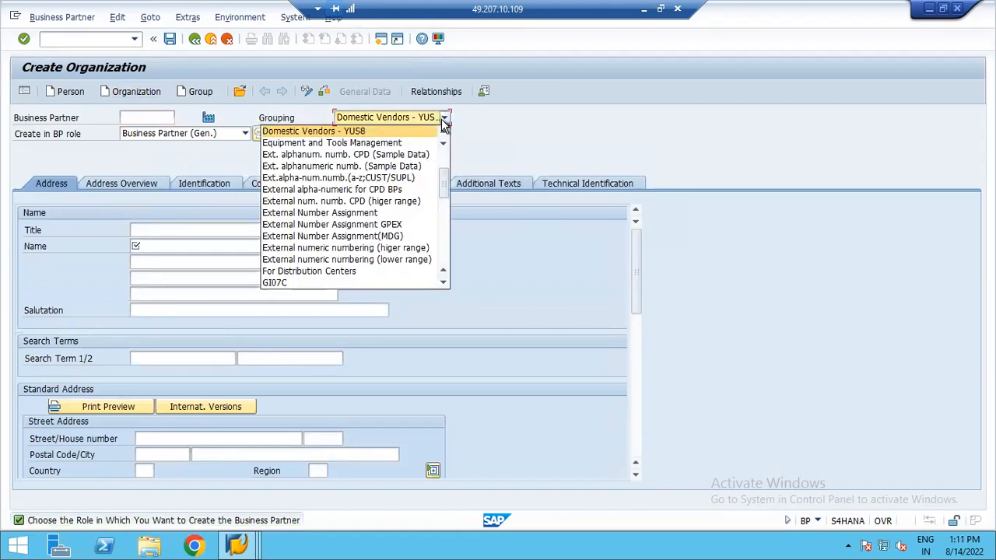
{"action": "scroll", "coordinate": [408, 201], "scroll_direction": "down", "scroll_amount": 5}
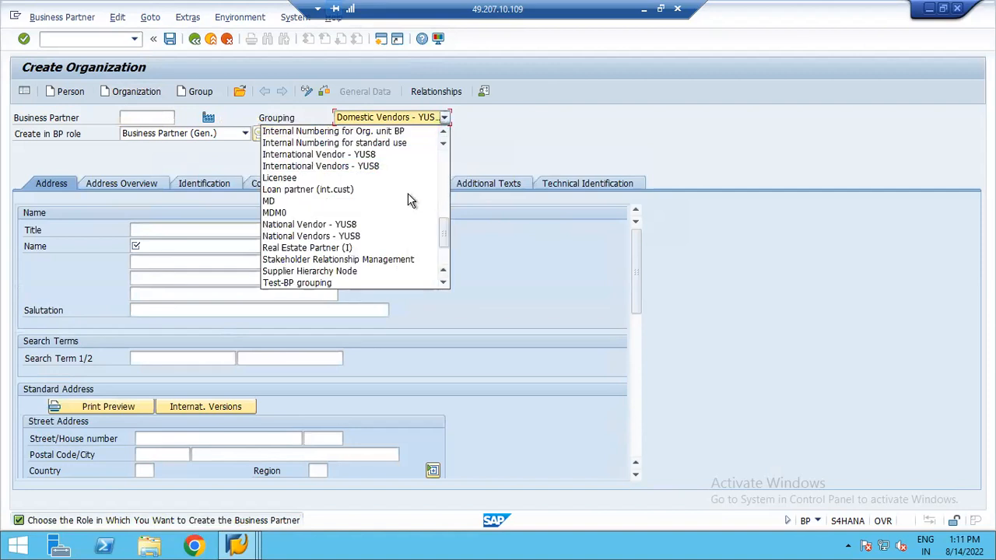
{"action": "left_click", "coordinate": [346, 241]}
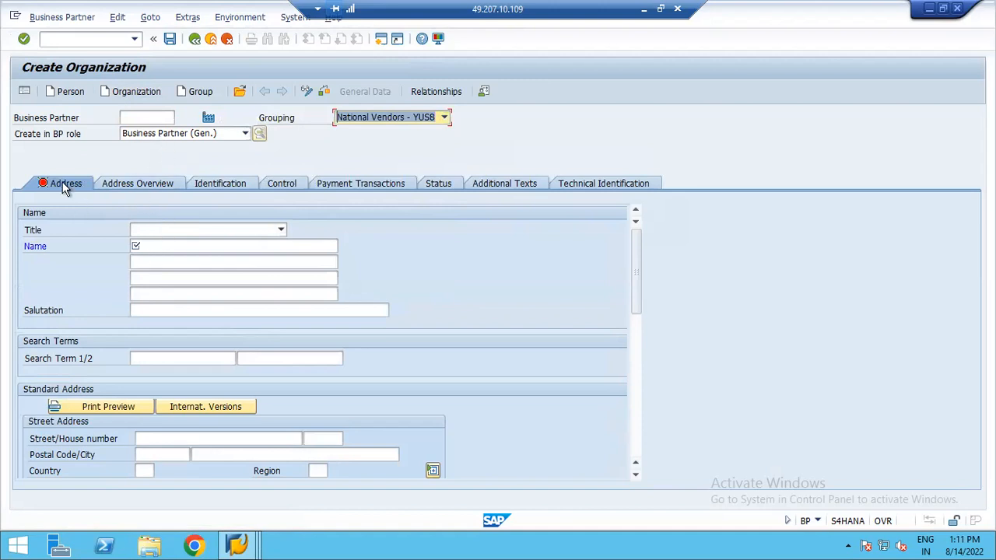
- Set the title to Company and the name to Wipro Consulting Services
{"action": "left_click", "coordinate": [281, 229]}
{"action": "left_click", "coordinate": [155, 245]}
{"action": "left_click", "coordinate": [225, 245]}
{"action": "type", "text": "w"}
{"action": "key", "text": "BackSpace"}
{"action": "type", "text": "Wipro C"}
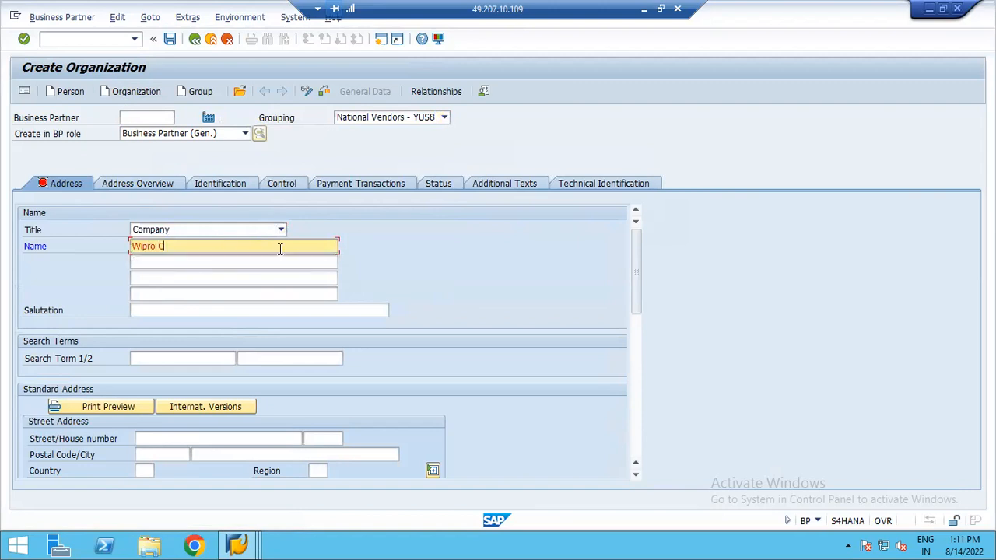
{"action": "type", "text": "onsulting Services"}
{"action": "key", "text": "Tab"}
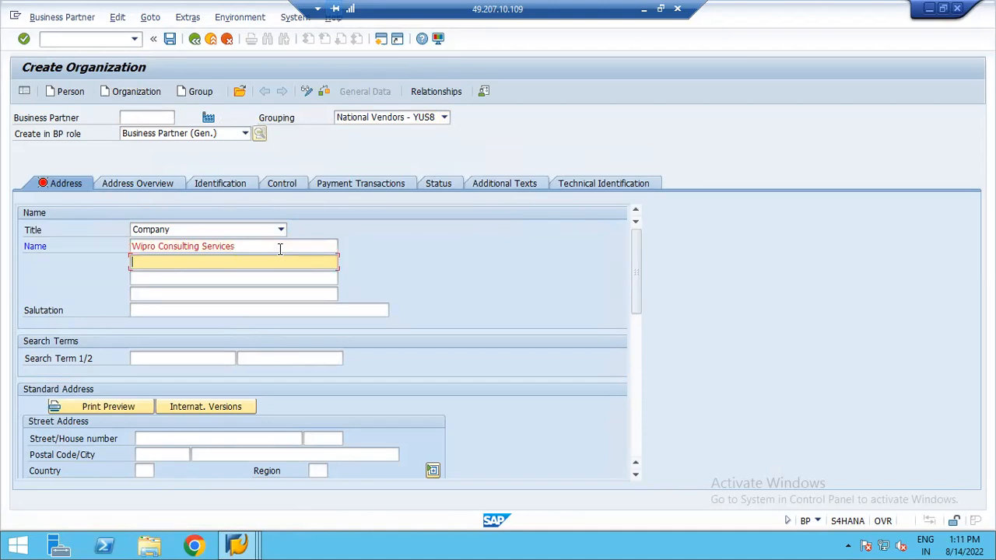
- Fill the second and third name lines with Near Silk Board, Bellandur and Bengaluru
{"action": "type", "text": "Near"}
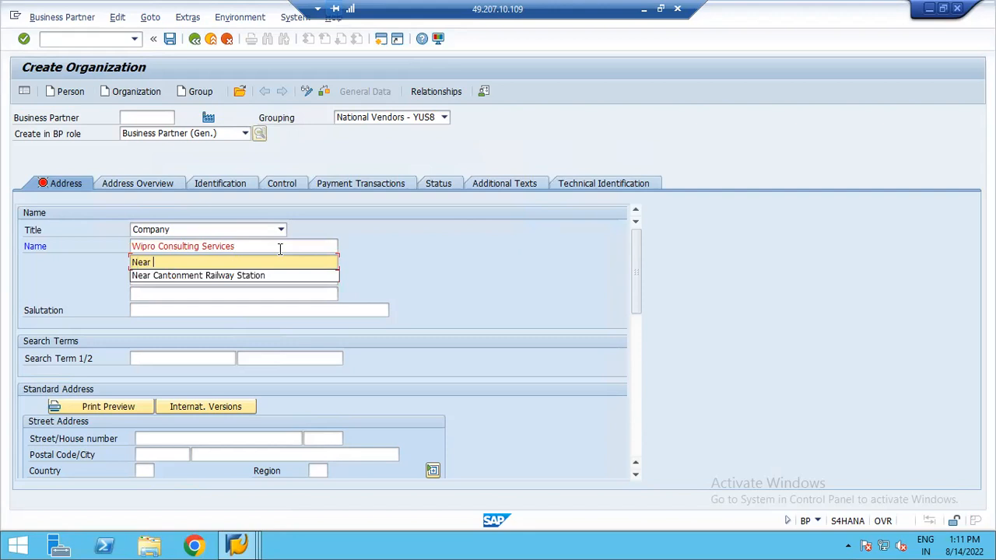
{"action": "type", "text": " Silk Boa"}
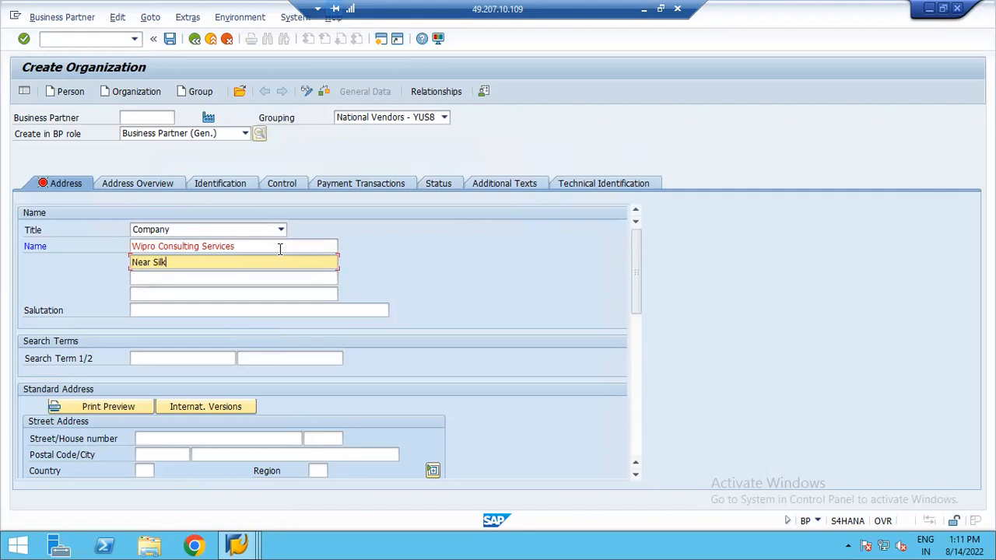
{"action": "type", "text": "rd, Bellandur,"}
{"action": "key", "text": "Tab"}
{"action": "type", "text": "be"}
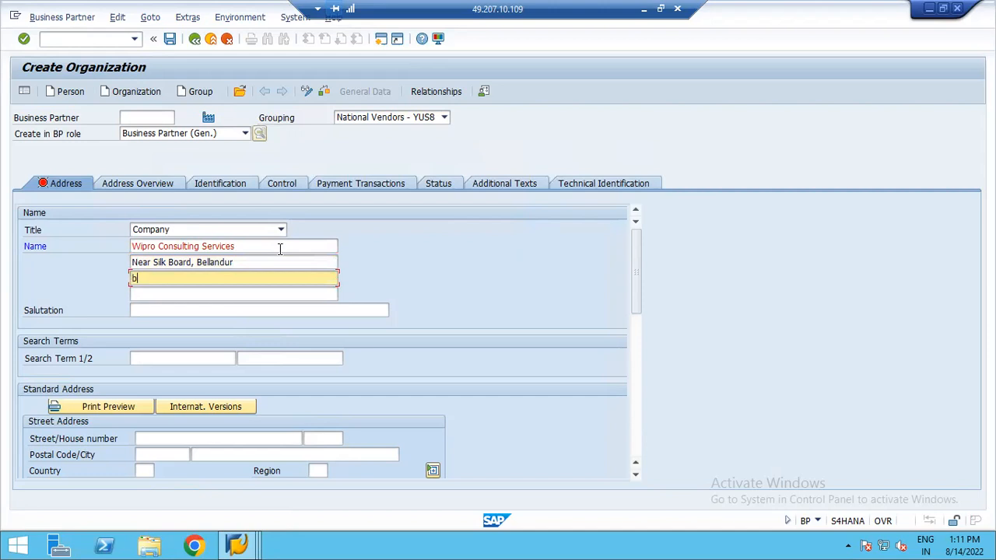
{"action": "key", "text": "BackSpace"}
{"action": "key", "text": "BackSpace"}
{"action": "type", "text": "Bengaluu"}
{"action": "key", "text": "BackSpace"}
{"action": "type", "text": "ru"}
- Enter WCS123 as the first search term
{"action": "left_click", "coordinate": [178, 356]}
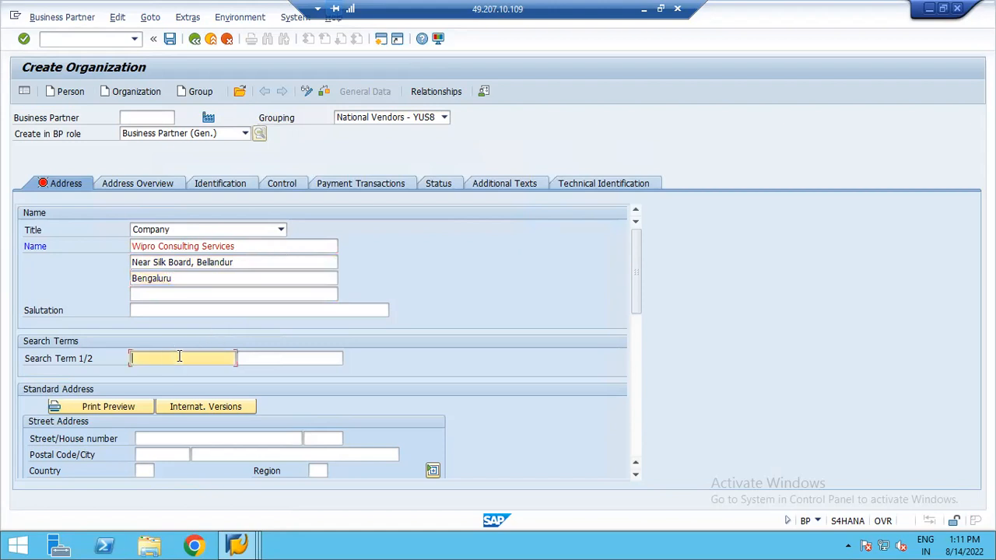
{"action": "type", "text": "W"}
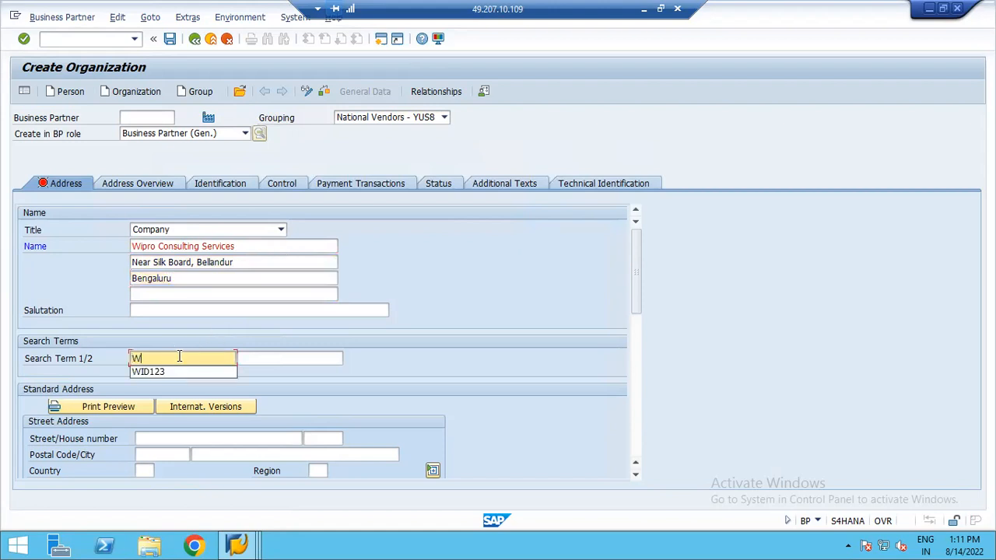
{"action": "type", "text": "CS"}
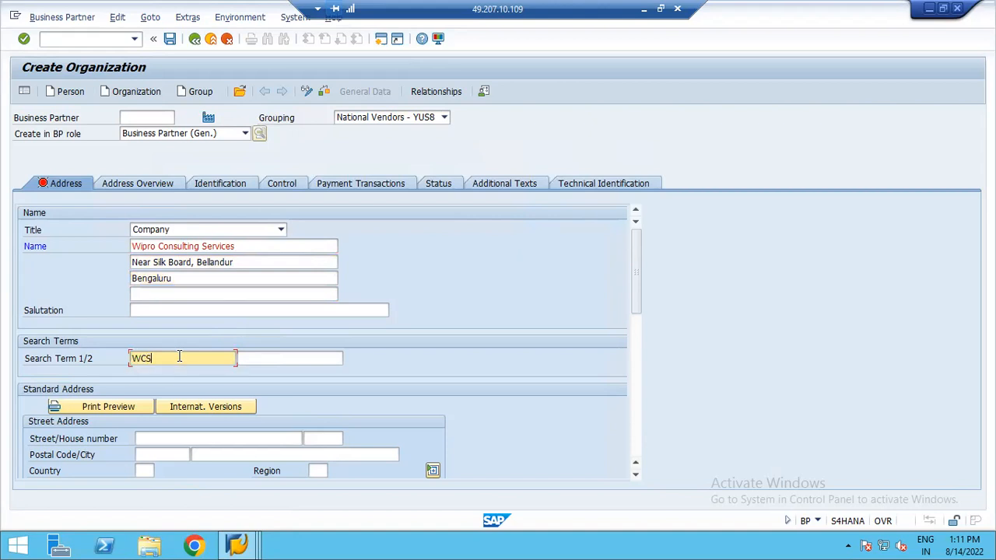
{"action": "type", "text": "123"}
- Enter the street as Near Silk BoarD oFFICE, bELLANDUR
{"action": "left_click_drag", "start_coordinate": [636, 297], "coordinate": [634, 344]}
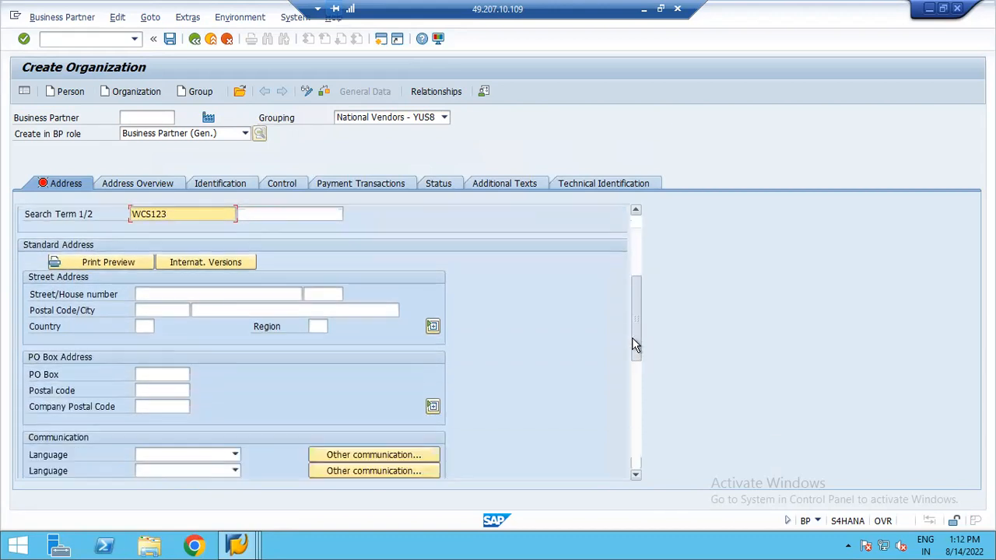
{"action": "left_click", "coordinate": [170, 278]}
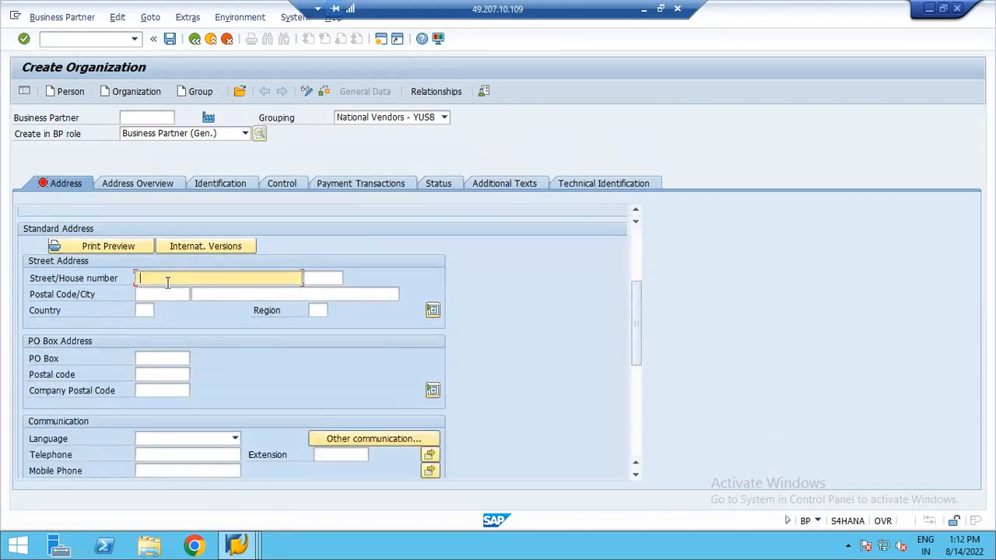
{"action": "type", "text": "Near Sillk BoarD oFFICE, bELLANDUR"}
{"action": "key", "text": "Tab"}
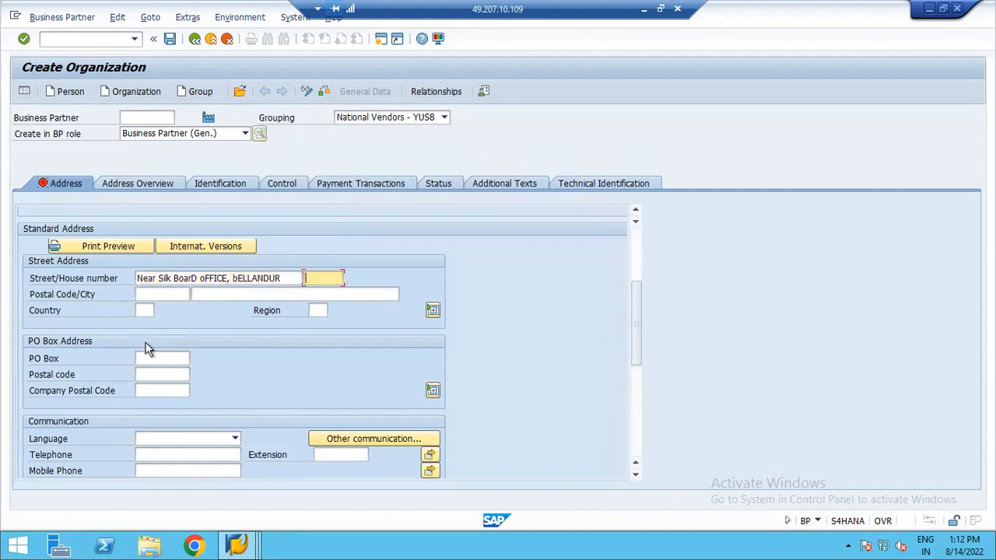
- Enter 560042 as the house number and as the postal code
{"action": "type", "text": "5600"}
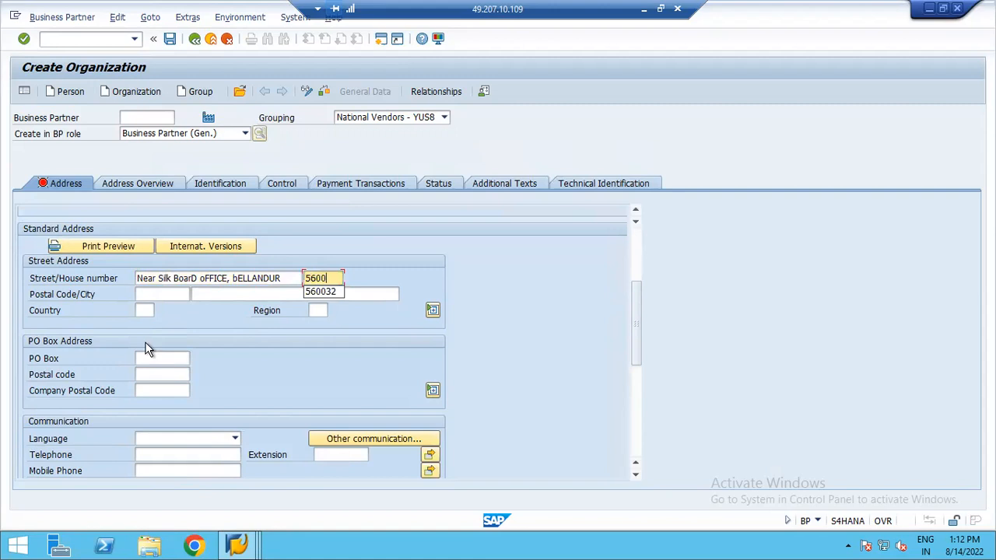
{"action": "type", "text": "42"}
{"action": "key", "text": "Tab"}
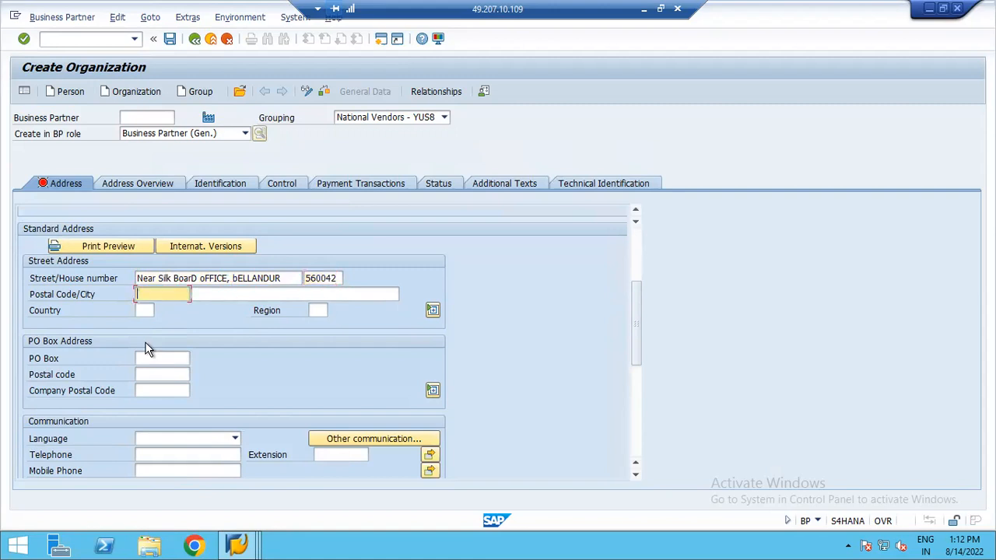
{"action": "type", "text": "560042"}
{"action": "key", "text": "Tab"}
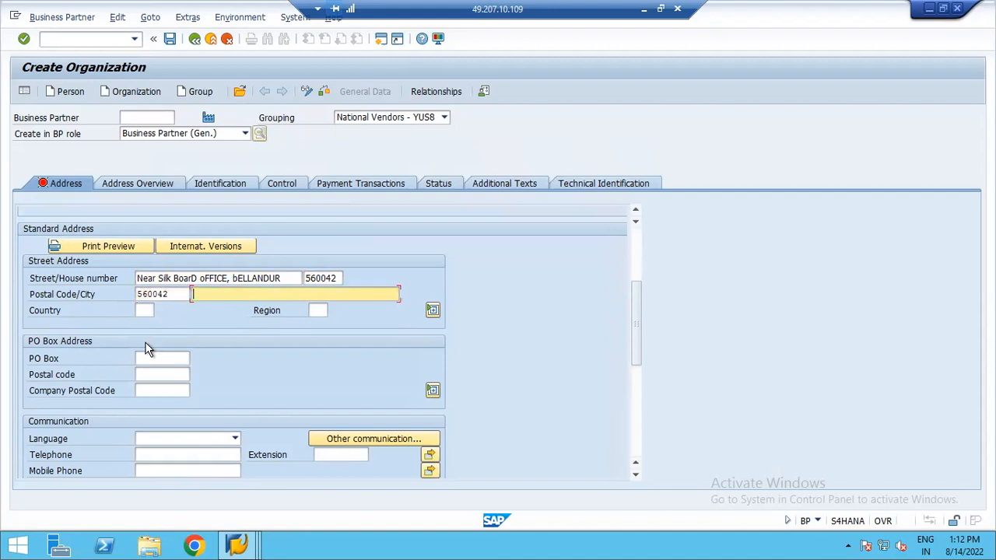
- Set the city to Bengaluru and the country to IN
{"action": "type", "text": "b"}
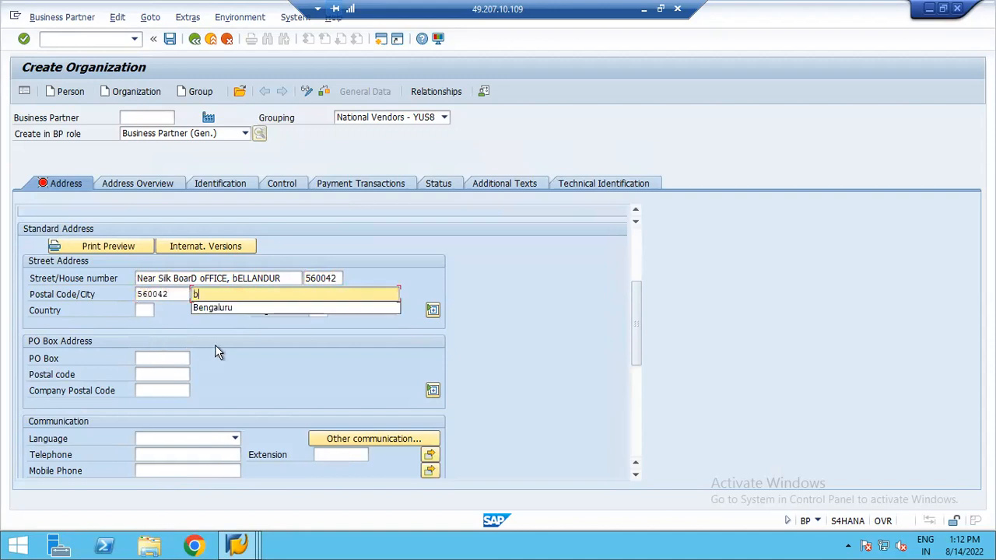
{"action": "left_click", "coordinate": [221, 308]}
{"action": "key", "text": "Tab"}
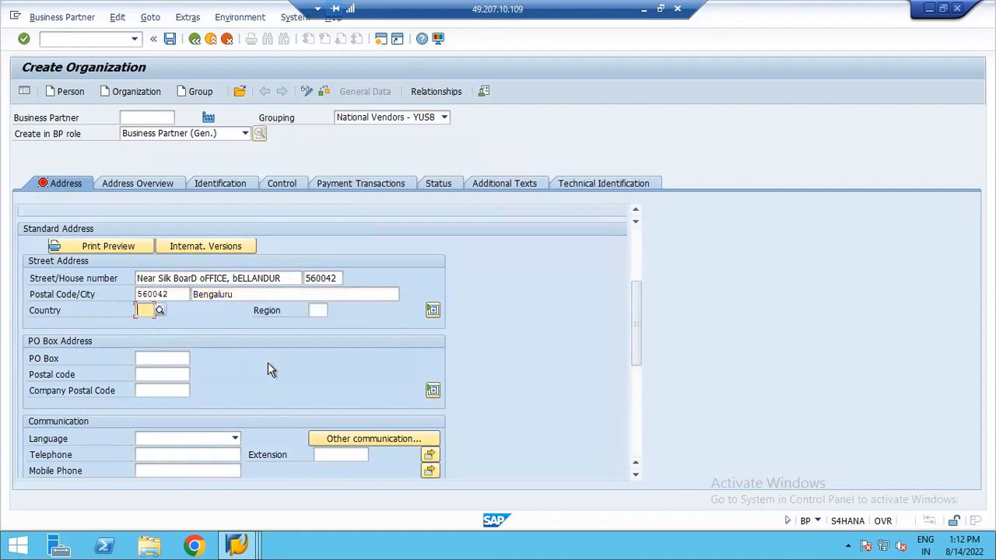
{"action": "type", "text": "I"}
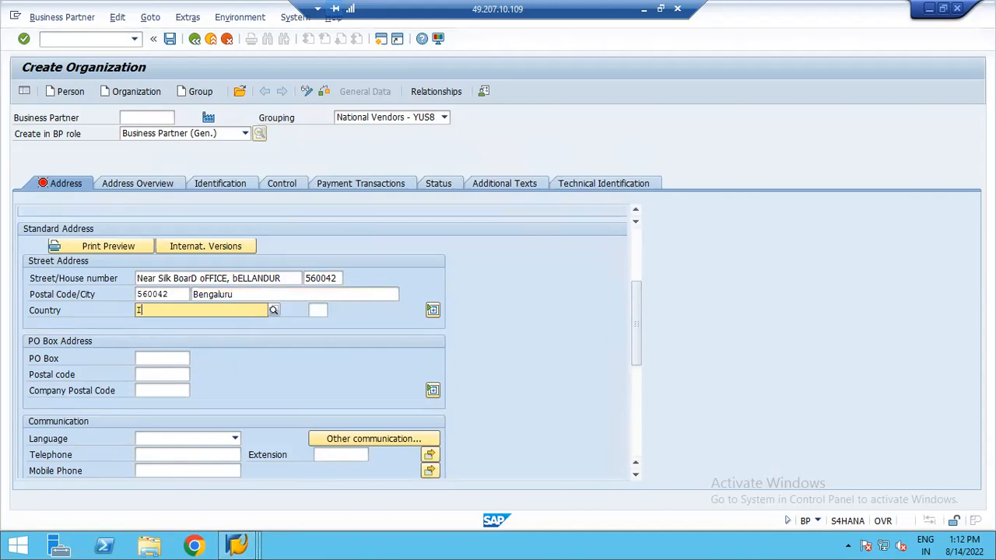
{"action": "type", "text": "N"}
{"action": "key", "text": "Return"}
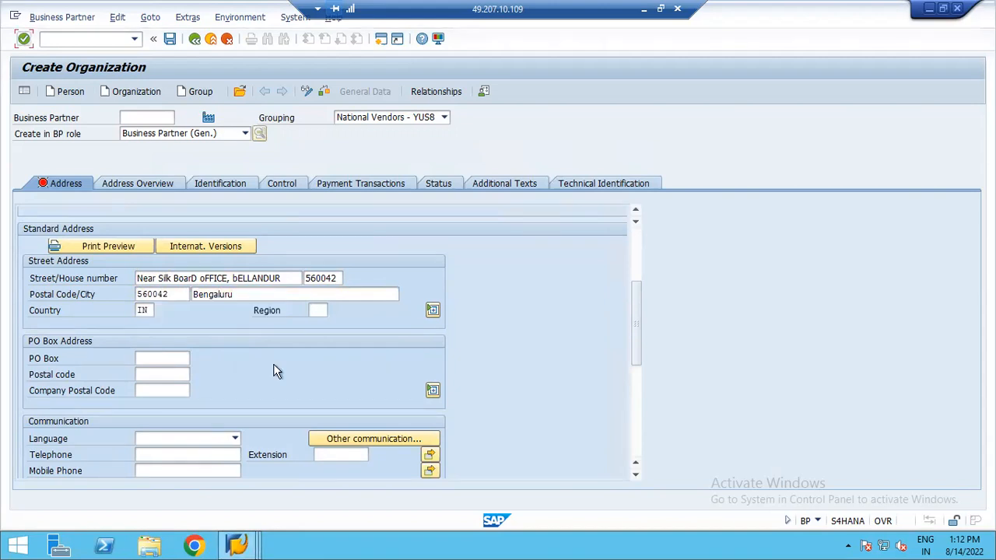
- Set the region to 10 (Karnataka) and the communication language to English
{"action": "left_click", "coordinate": [319, 309]}
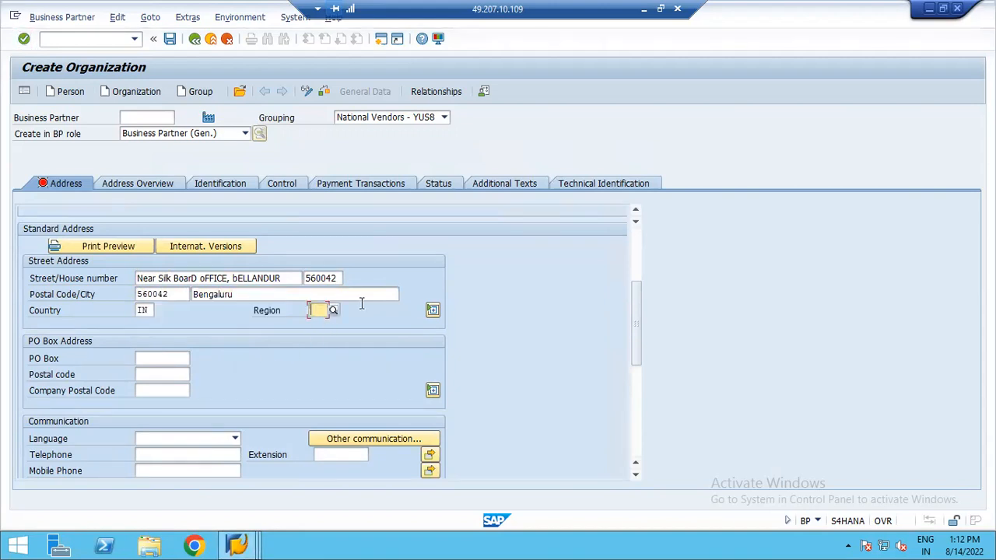
{"action": "type", "text": "10"}
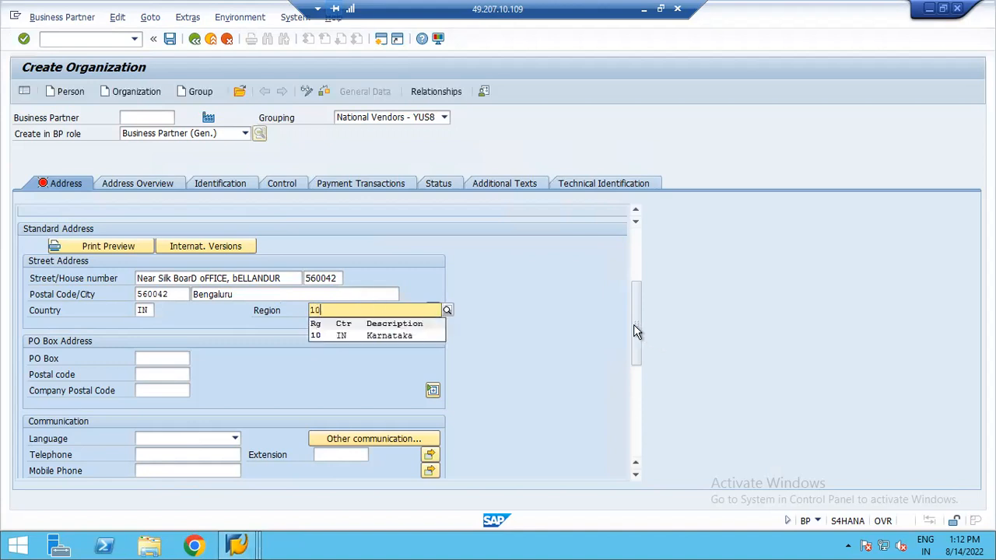
{"action": "left_click", "coordinate": [333, 335]}
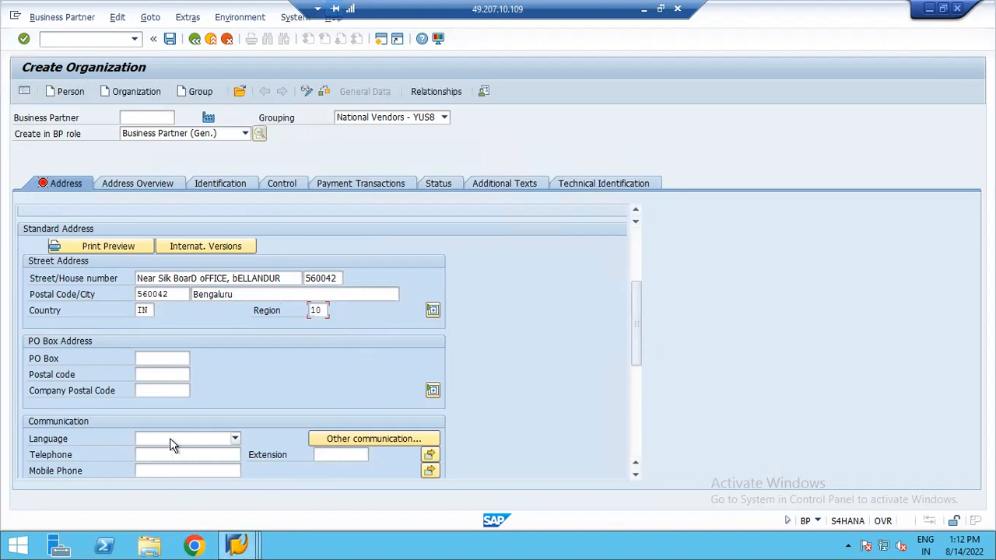
{"action": "left_click", "coordinate": [169, 439]}
{"action": "scroll", "coordinate": [159, 486], "scroll_direction": "down", "scroll_amount": 2}
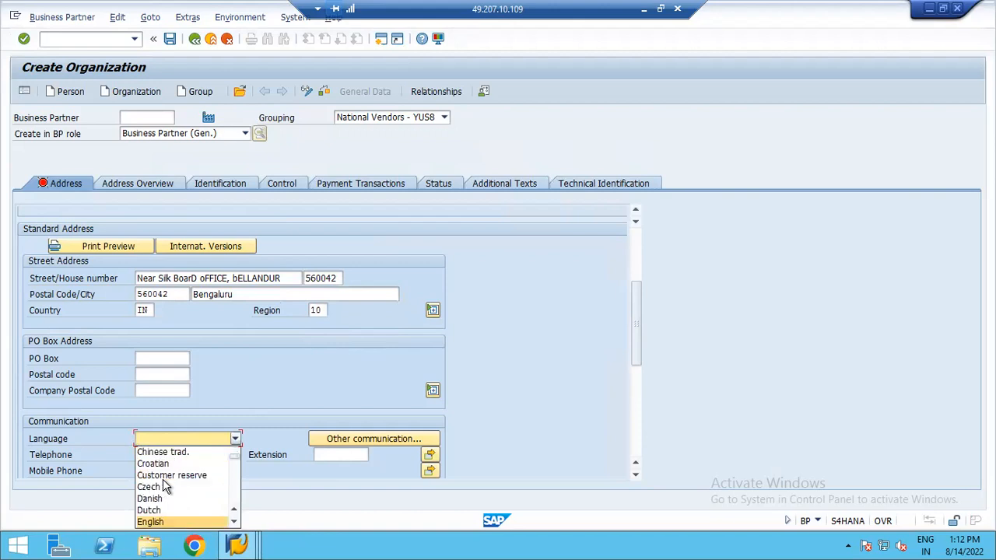
{"action": "left_click", "coordinate": [151, 522]}
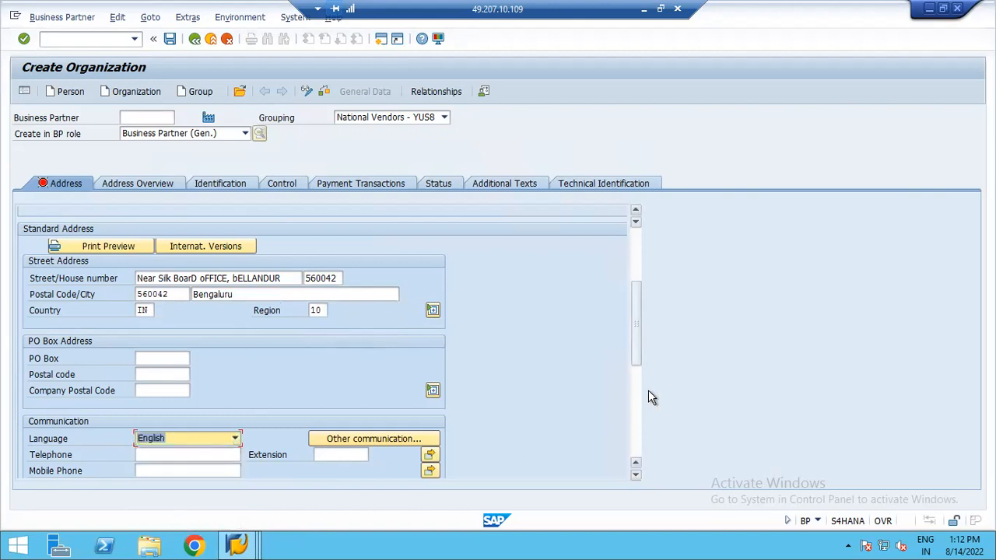
- Validate the address entries and save the new business partner
{"action": "scroll", "coordinate": [634, 370], "scroll_direction": "down", "scroll_amount": 1}
{"action": "left_click_drag", "start_coordinate": [631, 363], "coordinate": [638, 260]}
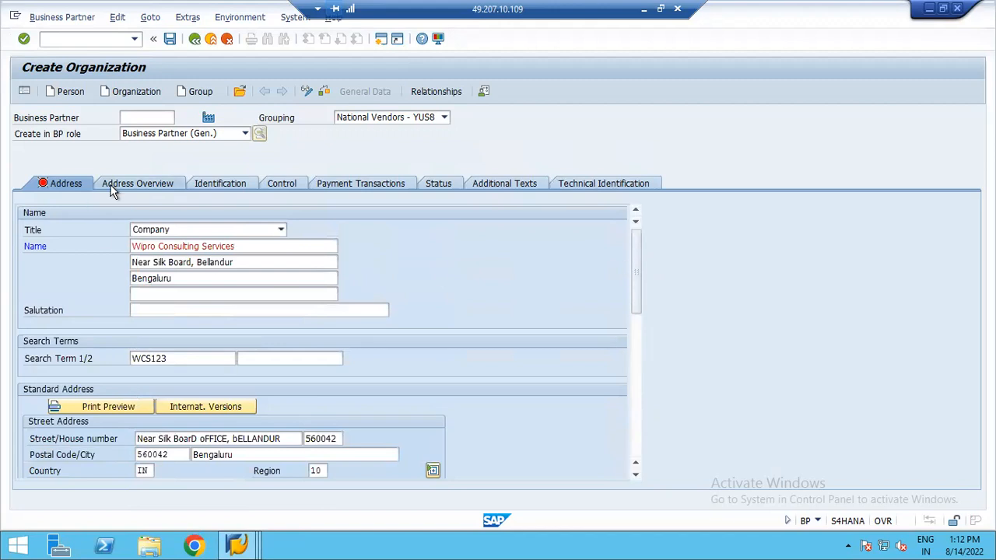
{"action": "key", "text": "Return"}
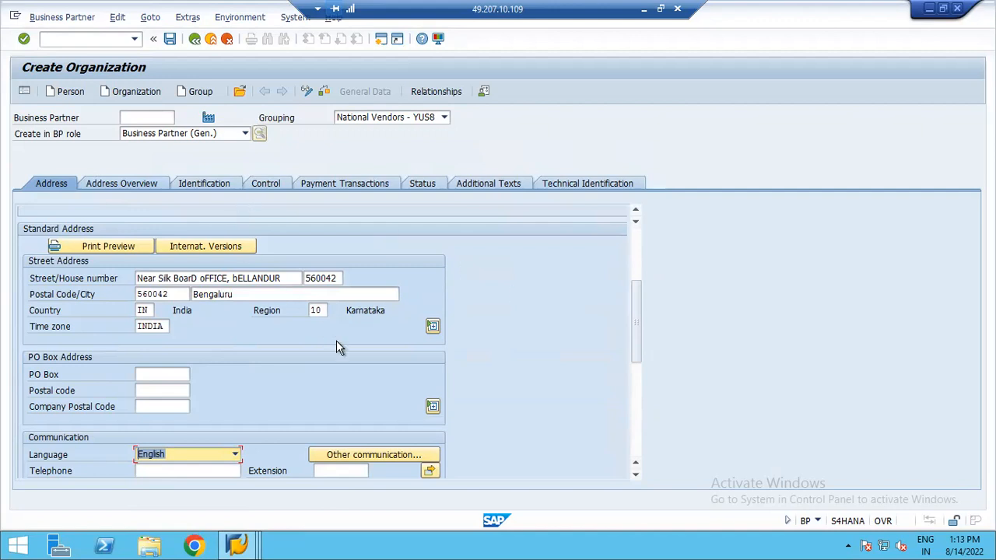
{"action": "left_click", "coordinate": [169, 41]}
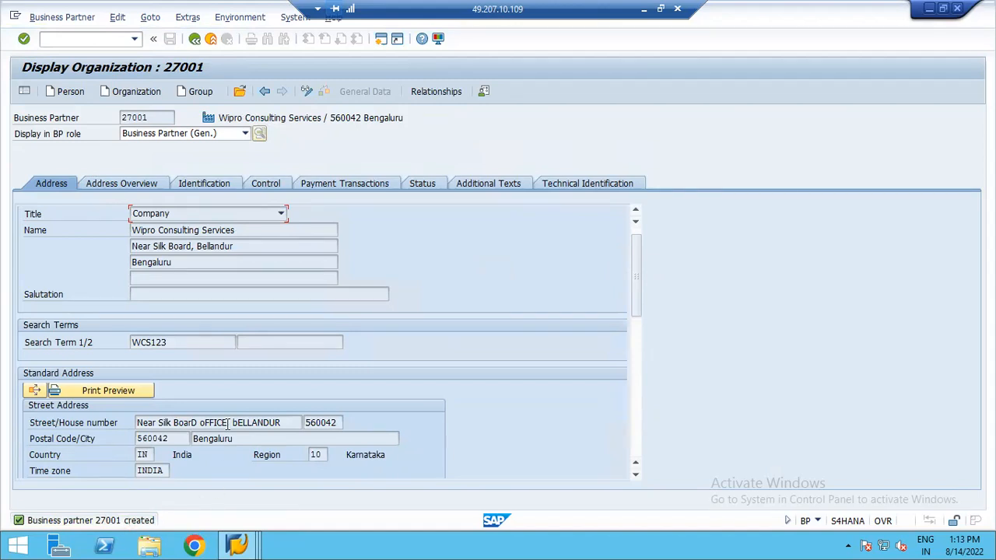
- Switch the business partner to change mode and add the BP role Partner w. Vendor Account
{"action": "left_click", "coordinate": [245, 135]}
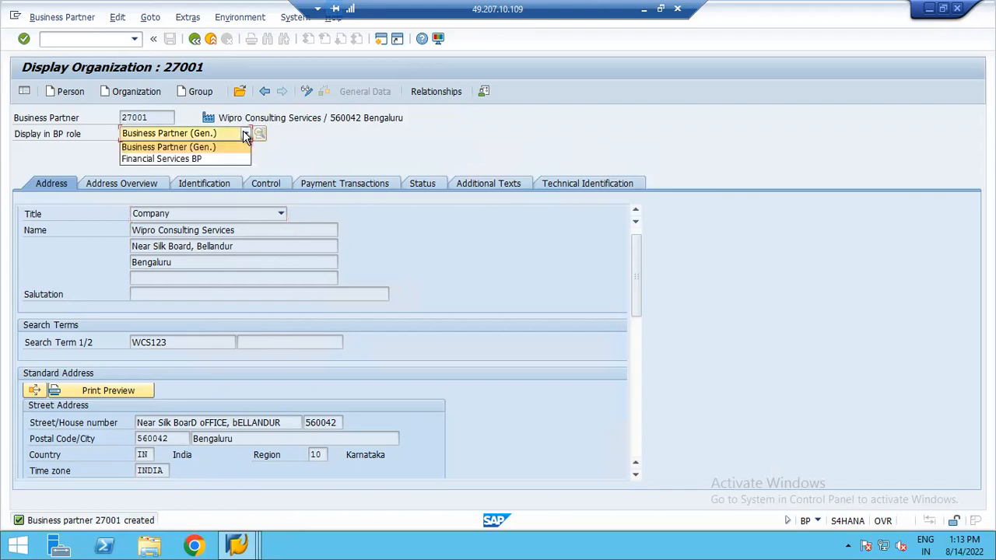
{"action": "left_click", "coordinate": [307, 94]}
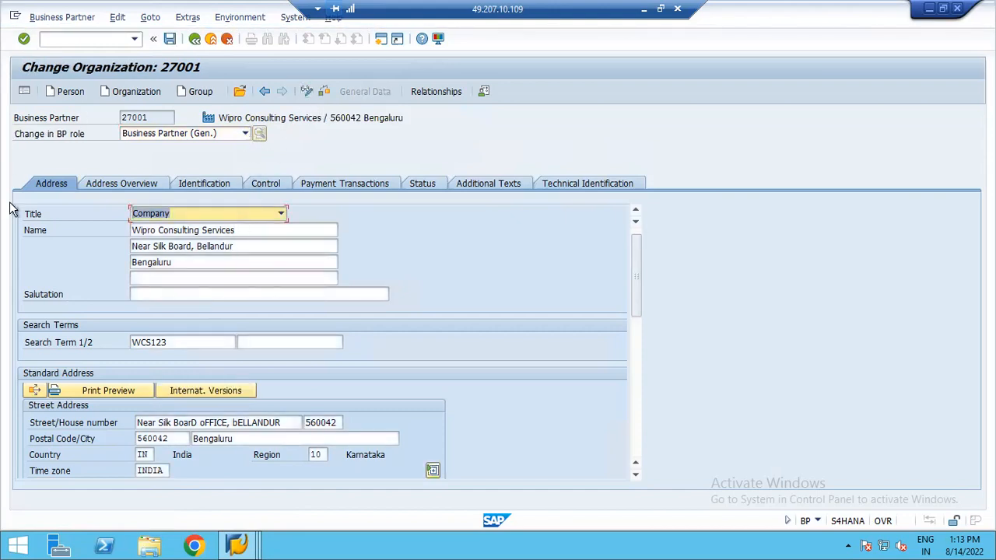
{"action": "left_click", "coordinate": [245, 133]}
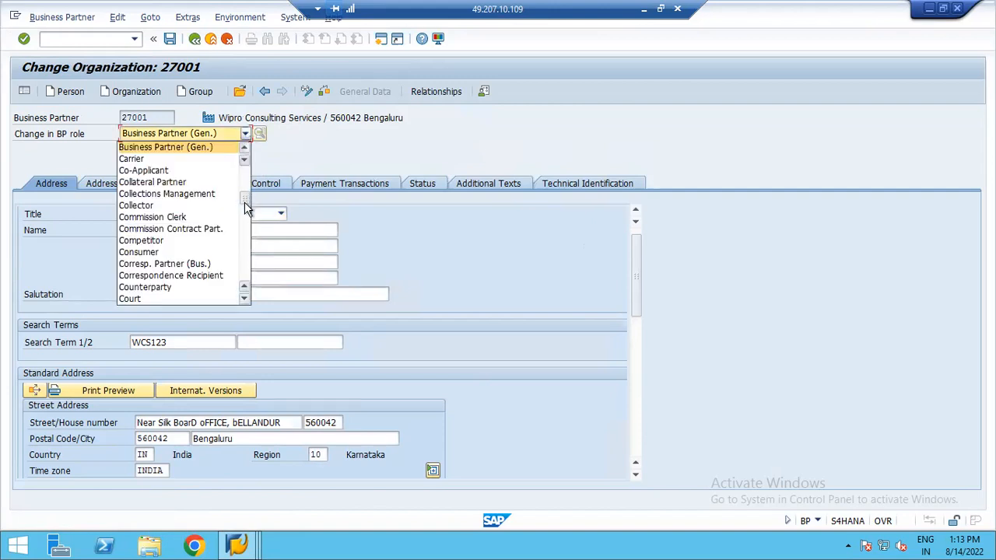
{"action": "scroll", "coordinate": [244, 220], "scroll_direction": "down", "scroll_amount": 5}
{"action": "left_click_drag", "start_coordinate": [244, 219], "coordinate": [244, 234]}
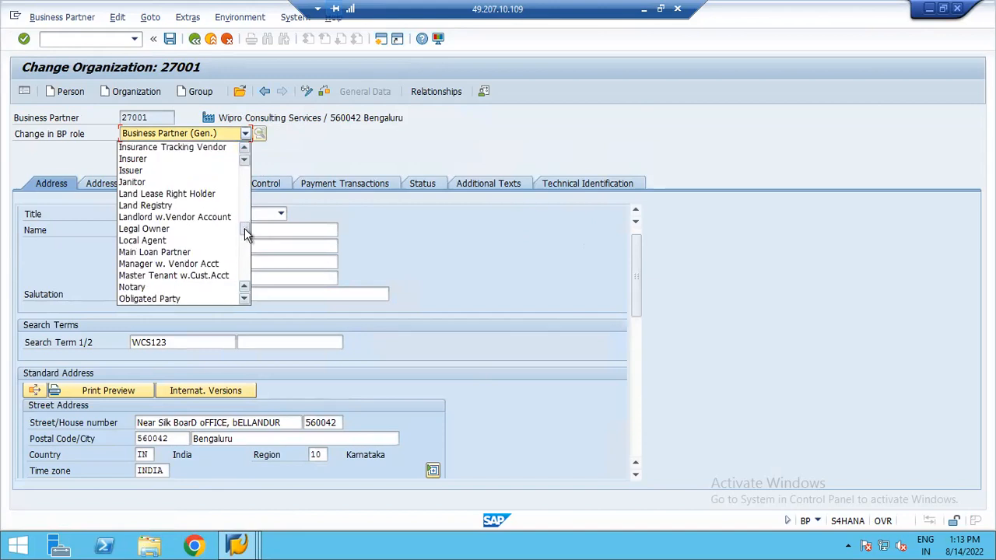
{"action": "scroll", "coordinate": [244, 228], "scroll_direction": "down", "scroll_amount": 3}
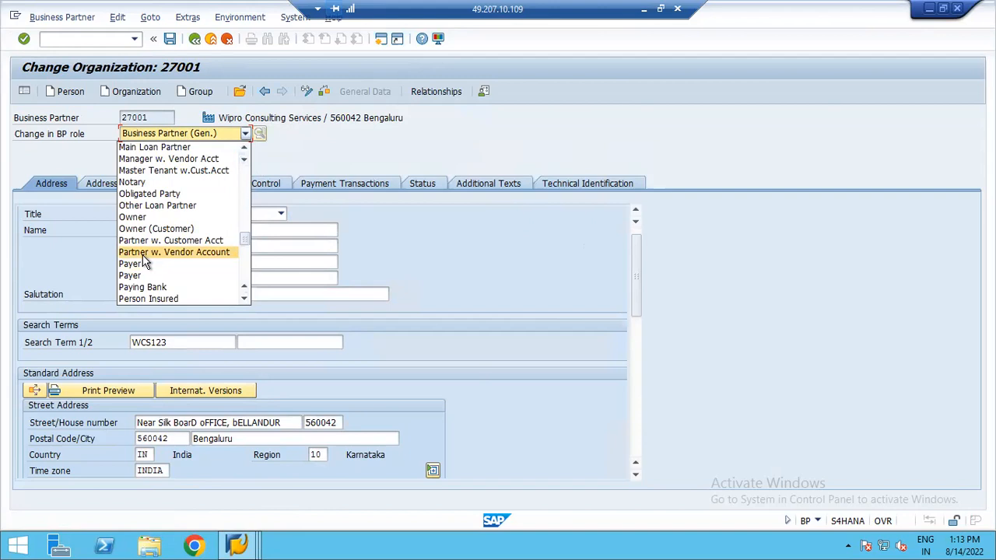
{"action": "left_click", "coordinate": [143, 256]}
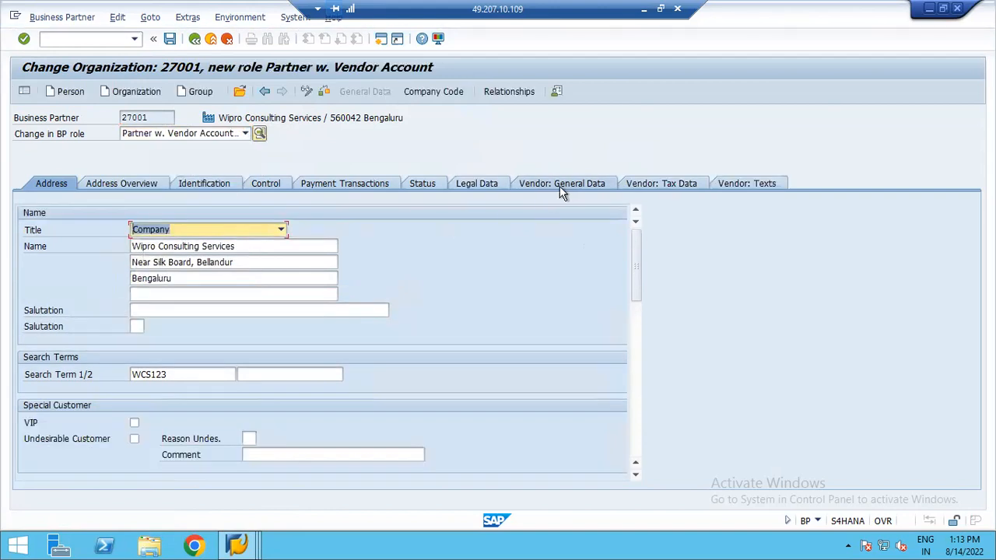
- Open the vendor's company code data and assign company code YUS8
{"action": "left_click", "coordinate": [558, 186]}
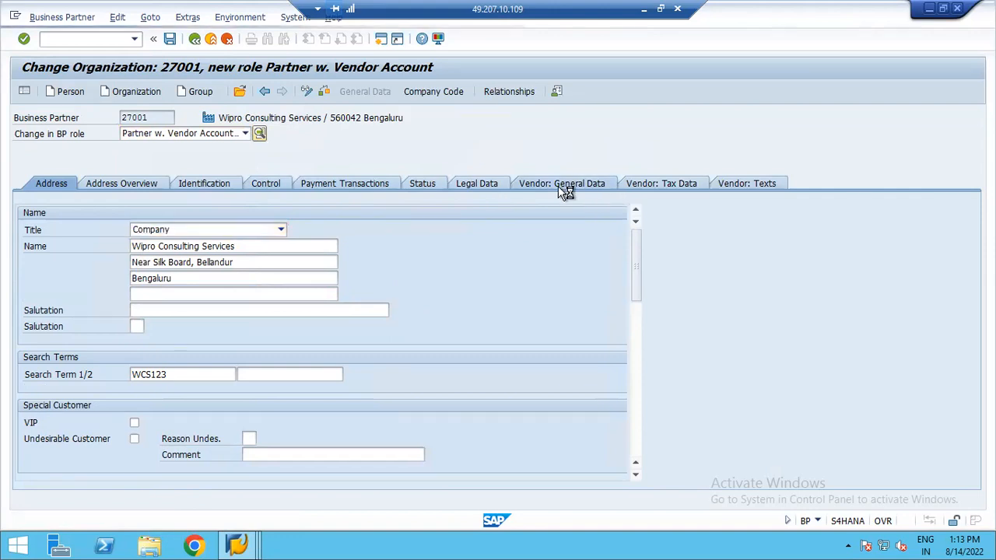
{"action": "left_click", "coordinate": [669, 186]}
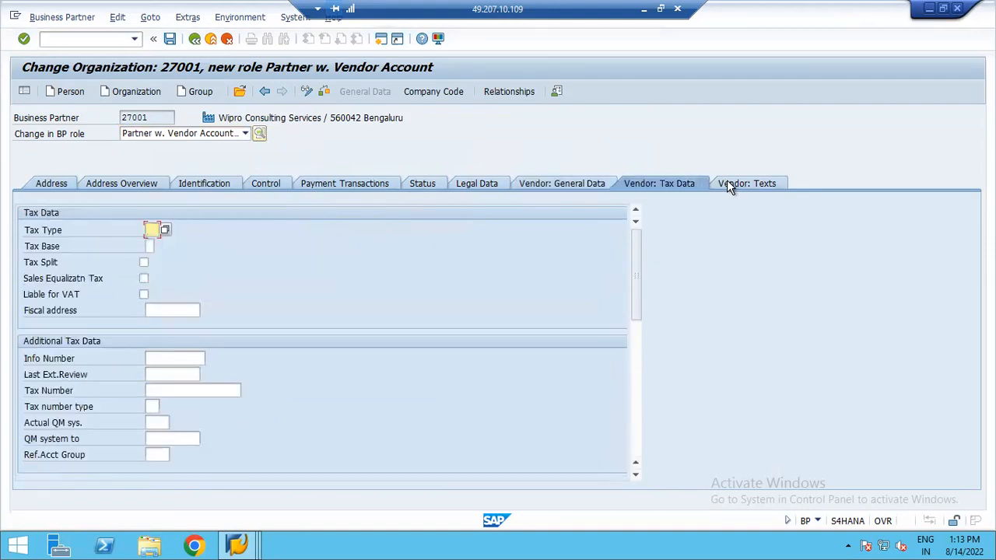
{"action": "left_click", "coordinate": [738, 185]}
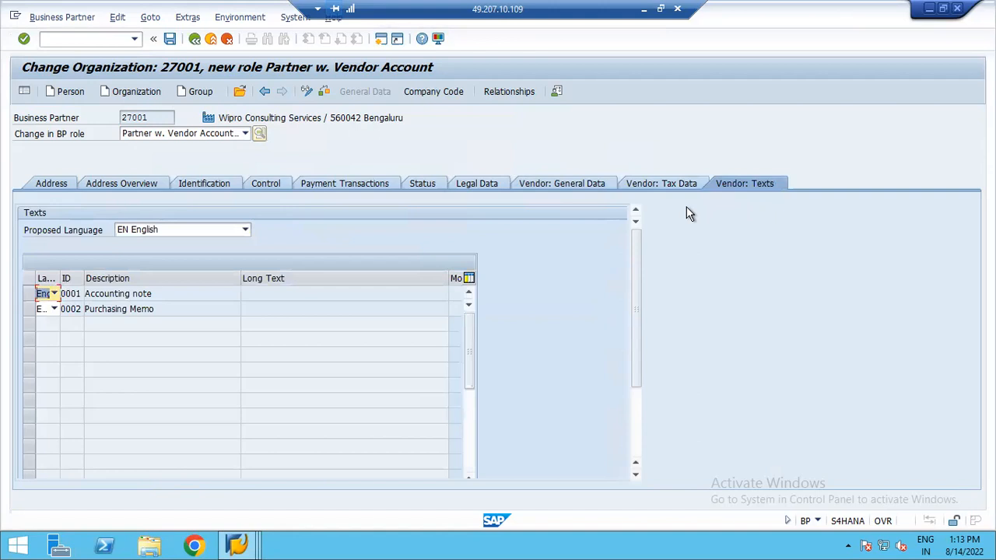
{"action": "left_click", "coordinate": [657, 185]}
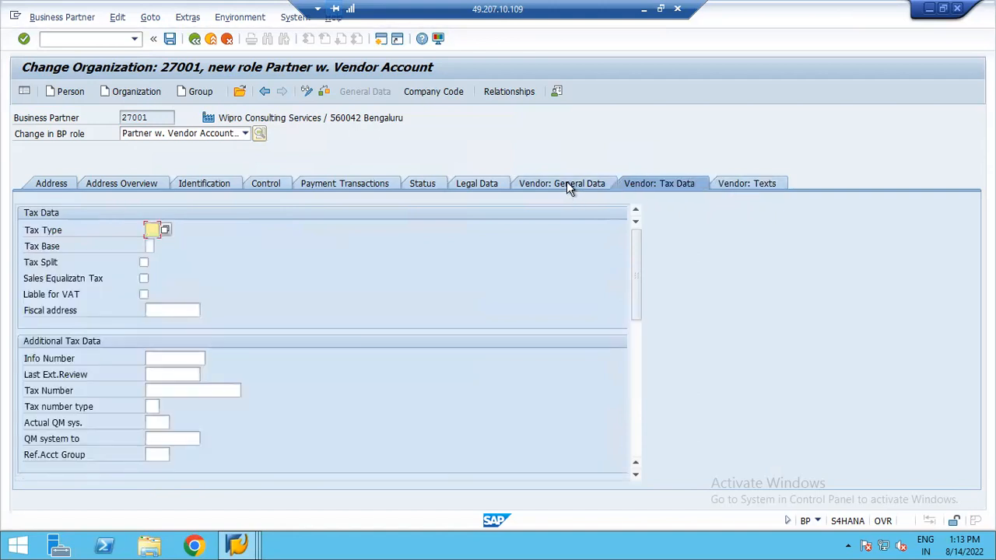
{"action": "left_click", "coordinate": [540, 185]}
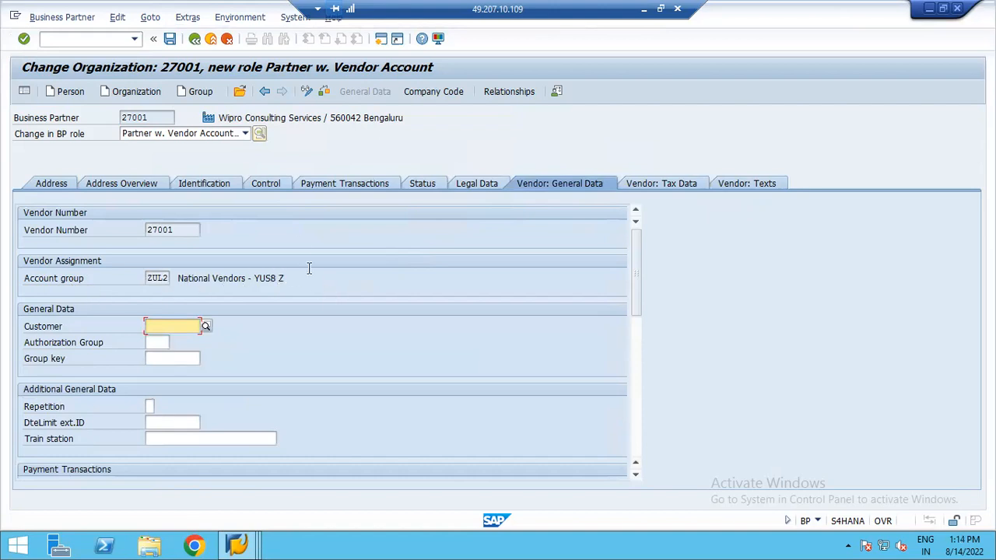
{"action": "left_click", "coordinate": [427, 93]}
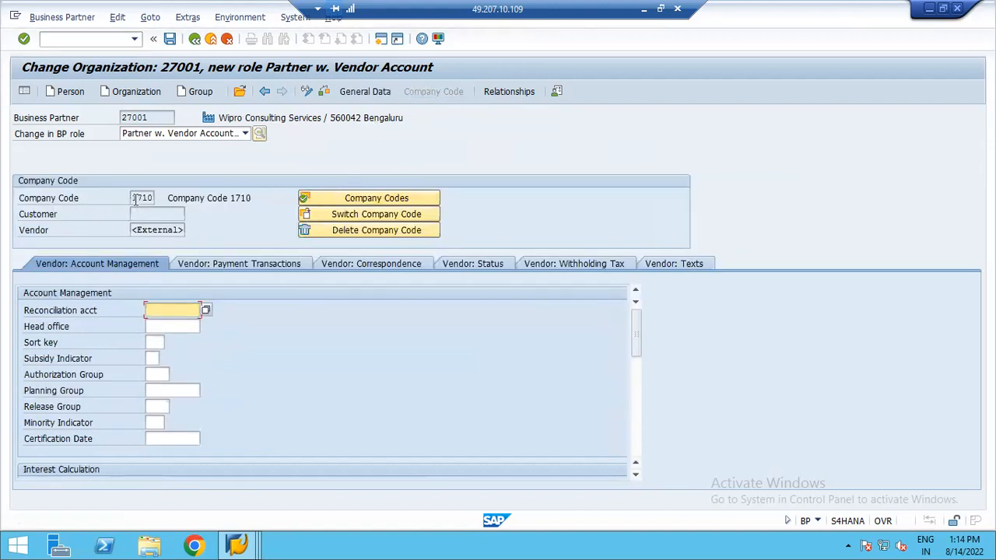
{"action": "left_click", "coordinate": [378, 213]}
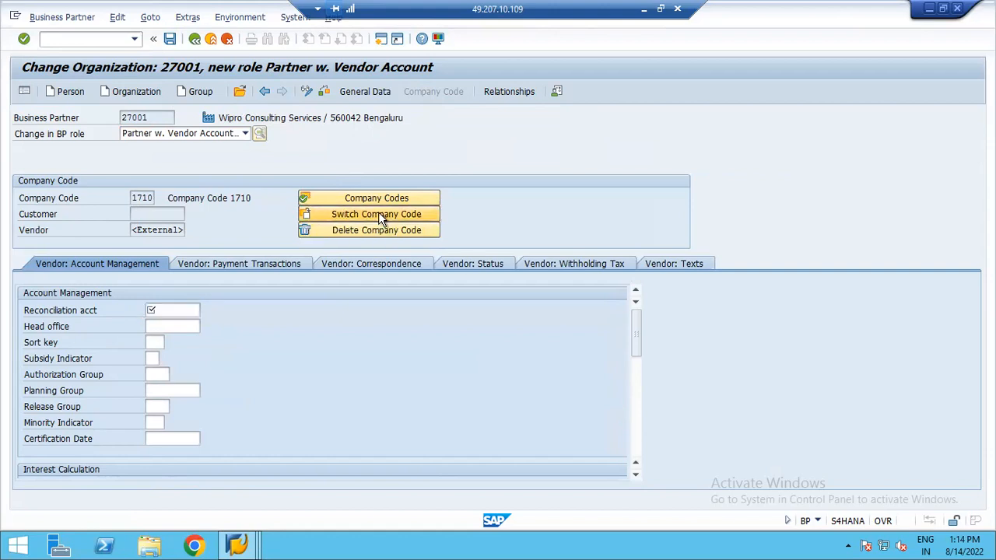
{"action": "left_click", "coordinate": [142, 197]}
{"action": "type", "text": "YUS"}
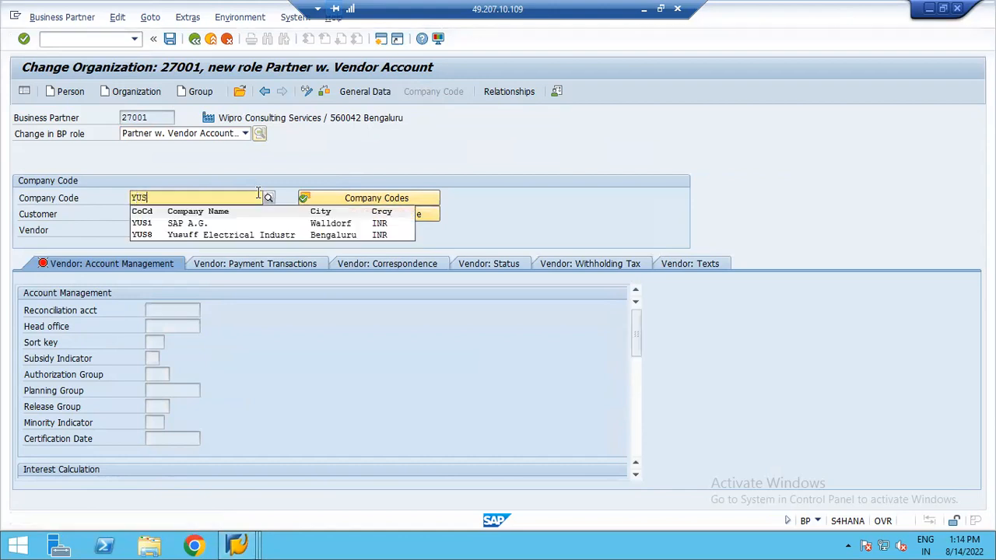
{"action": "left_click", "coordinate": [218, 235]}
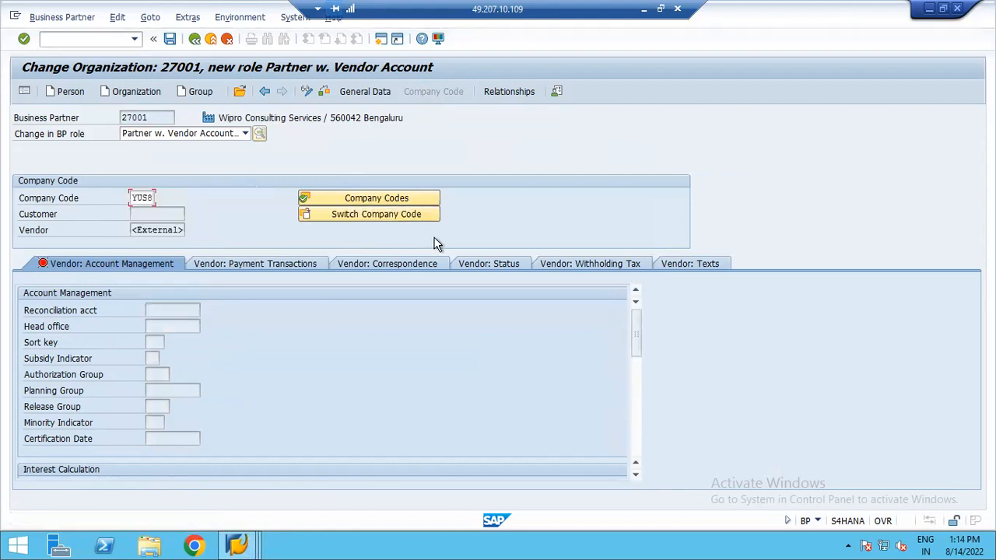
{"action": "key", "text": "Return"}
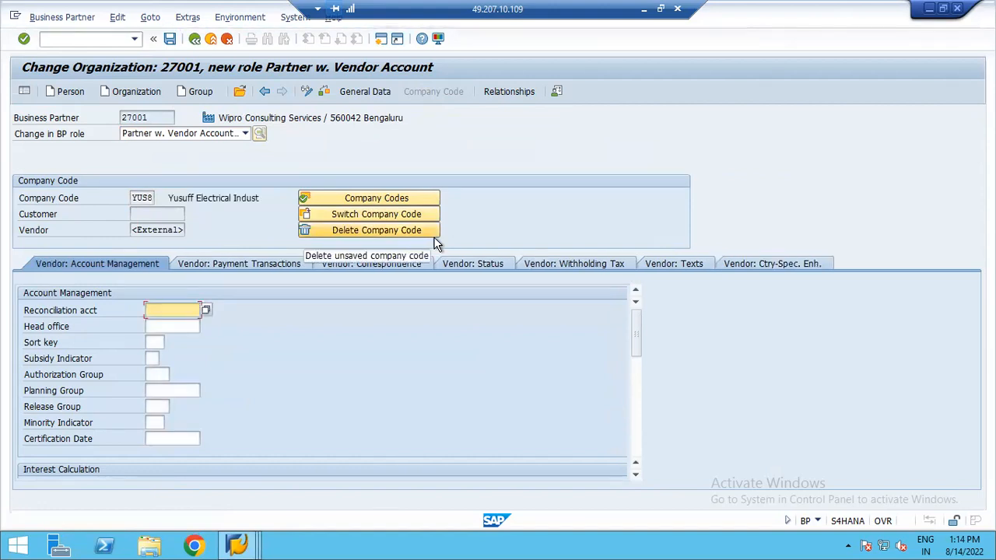
- Set the reconciliation account to 10001 and save the business partner
{"action": "left_click", "coordinate": [206, 310]}
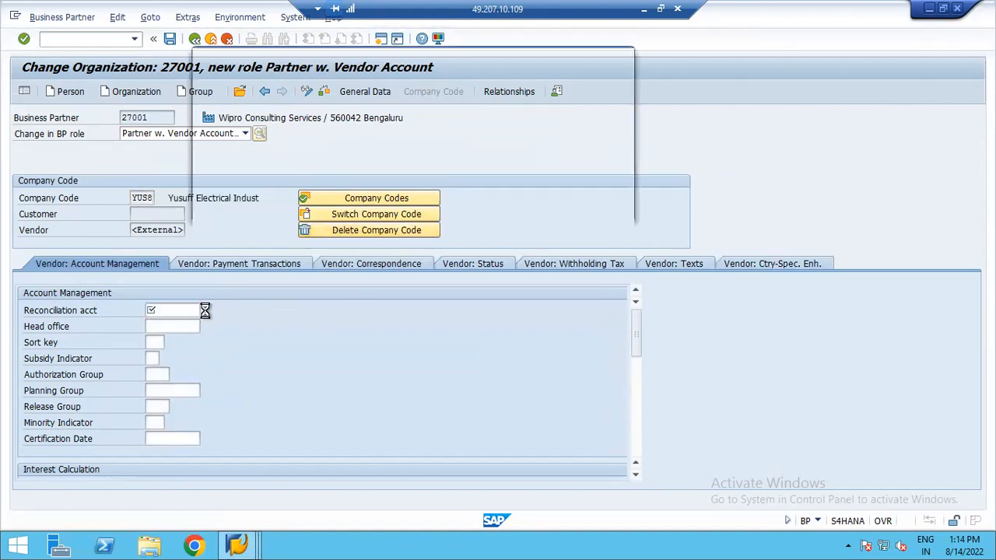
{"action": "double_click", "coordinate": [254, 141]}
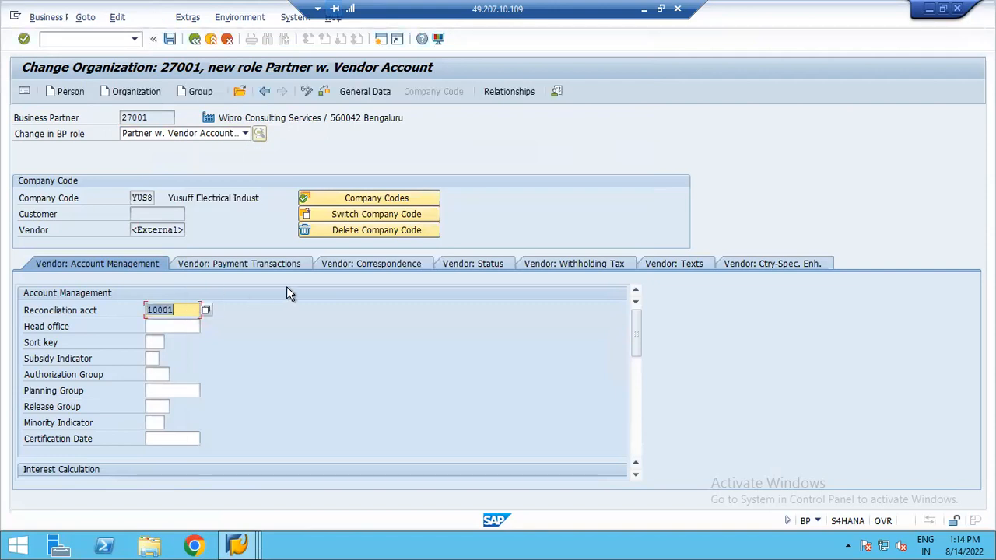
{"action": "key", "text": "Return"}
{"action": "left_click", "coordinate": [170, 39]}
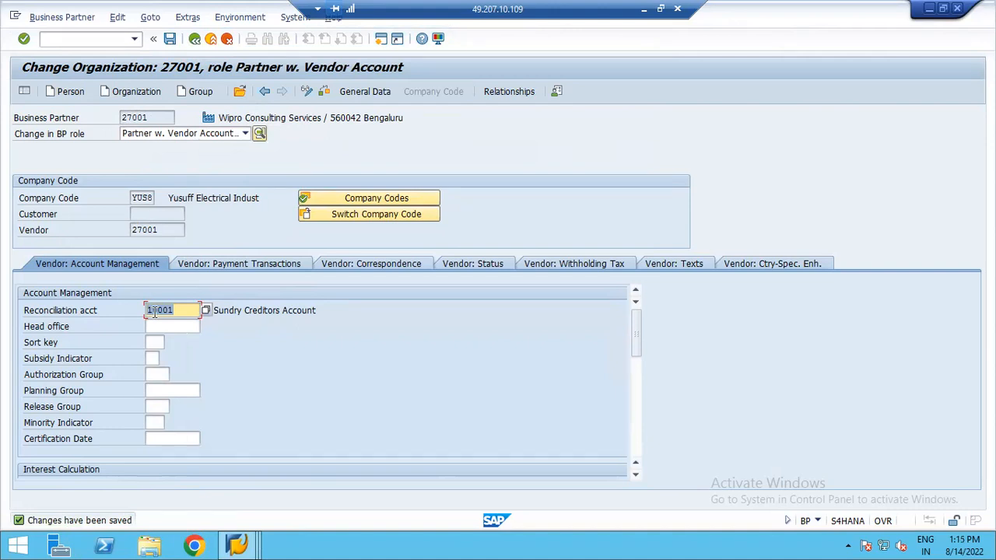
- Open FS00 in another session and inspect the control data of G/L account 10001 in company code YUS8
{"action": "left_click", "coordinate": [237, 545]}
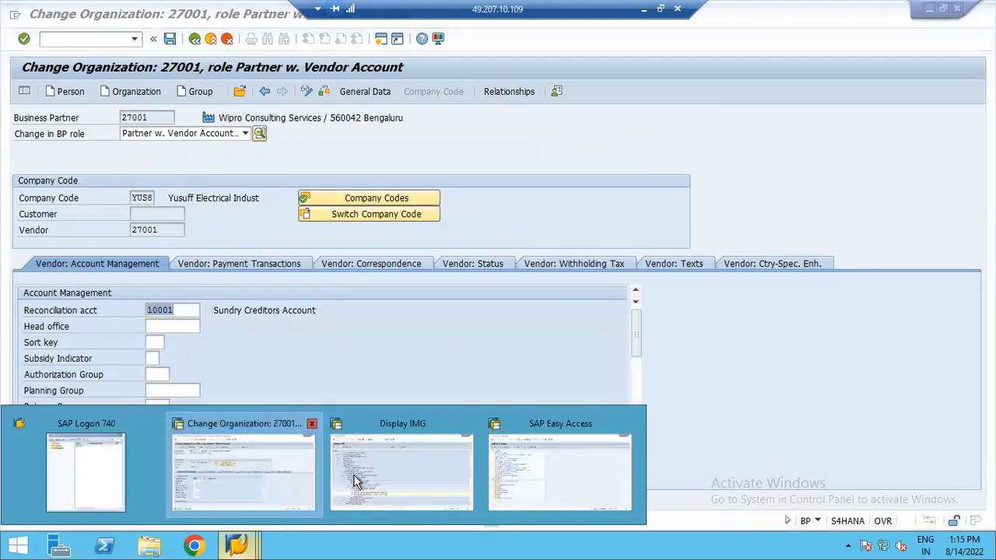
{"action": "left_click", "coordinate": [380, 473]}
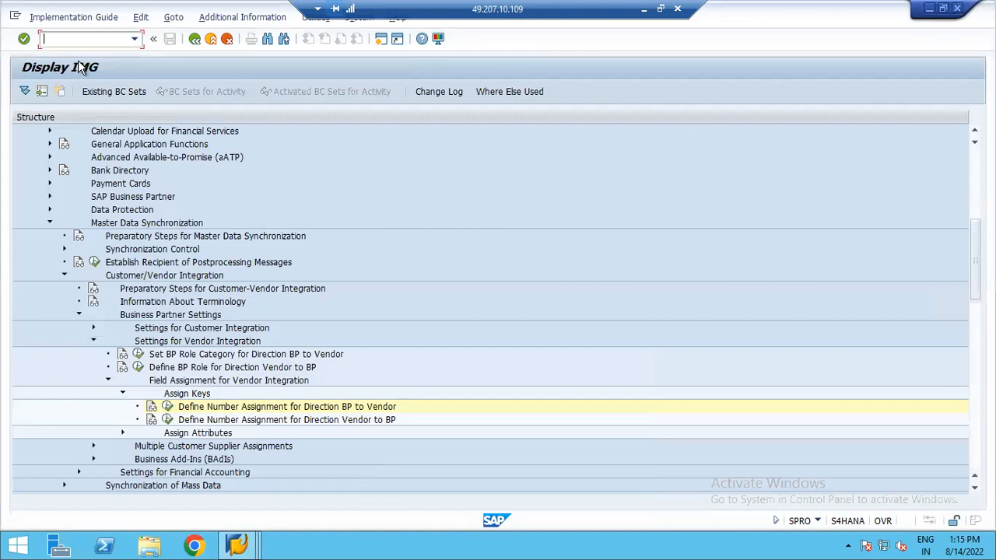
{"action": "left_click", "coordinate": [237, 545]}
{"action": "left_click", "coordinate": [533, 483]}
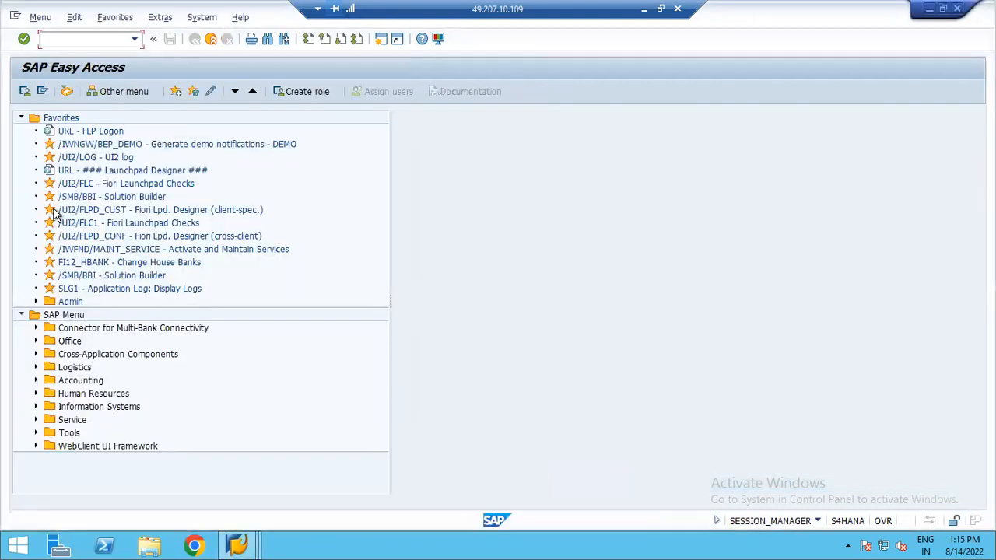
{"action": "type", "text": "FS00"}
{"action": "key", "text": "Return"}
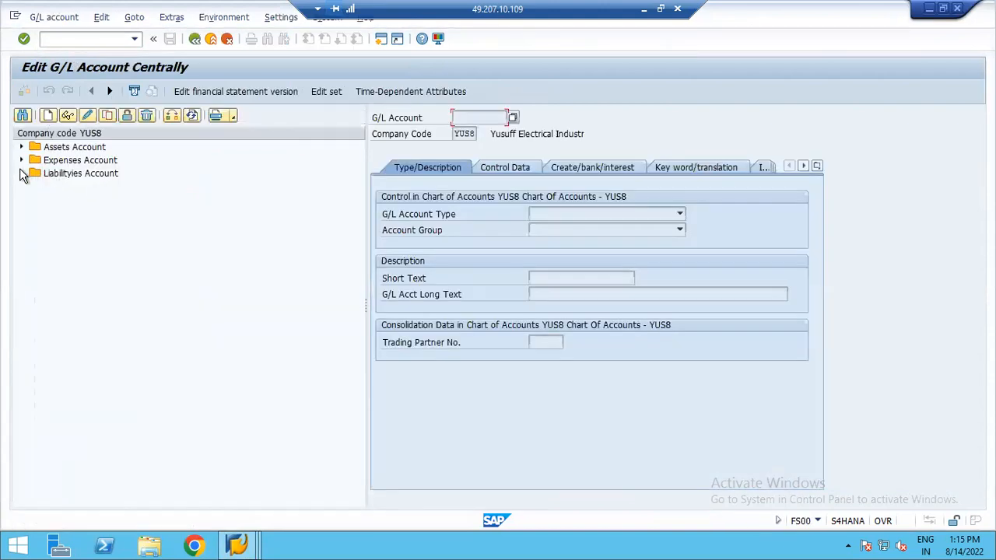
{"action": "left_click", "coordinate": [22, 173]}
{"action": "double_click", "coordinate": [124, 188]}
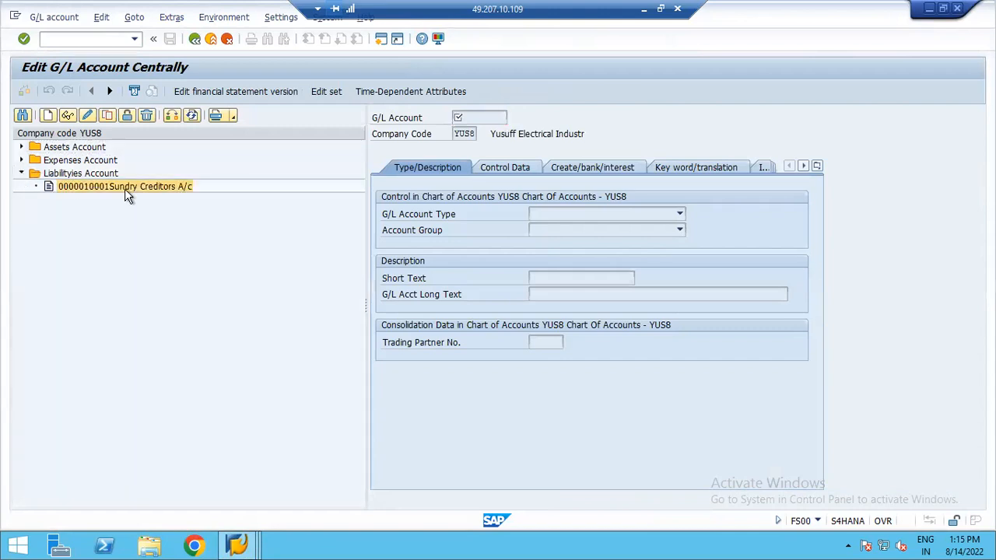
{"action": "left_click", "coordinate": [88, 116]}
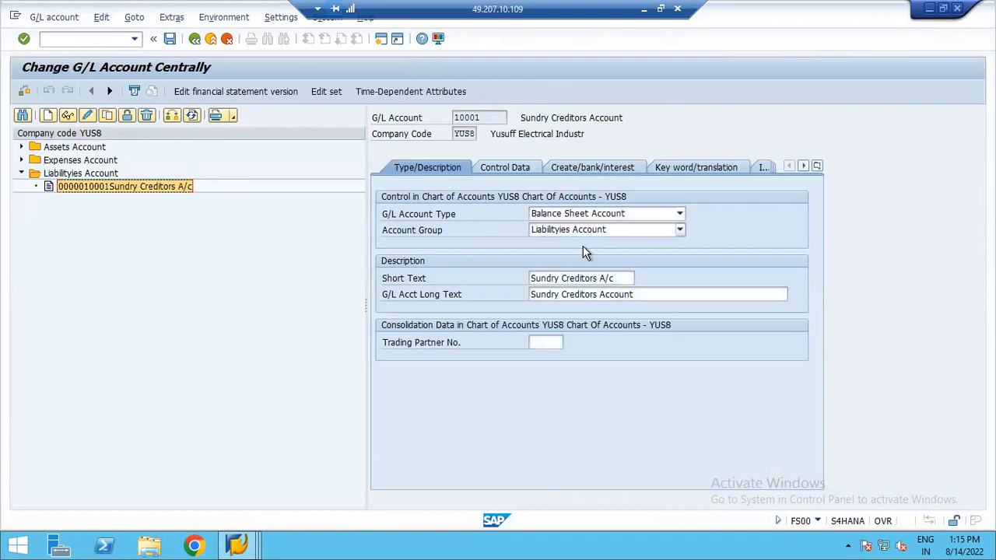
{"action": "left_click", "coordinate": [510, 167]}
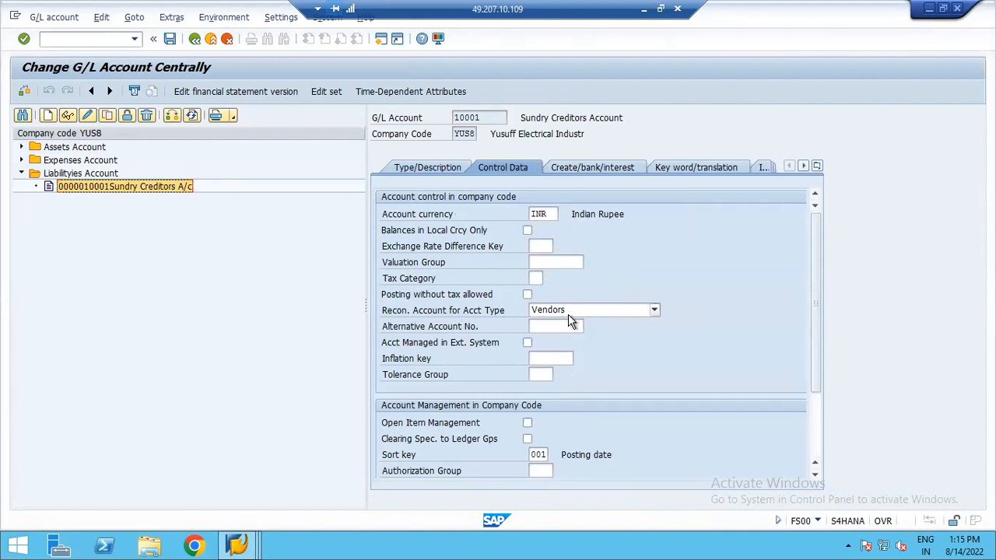
- Return to the business partner session and save it again
{"action": "left_click", "coordinate": [237, 544]}
{"action": "left_click", "coordinate": [266, 485]}
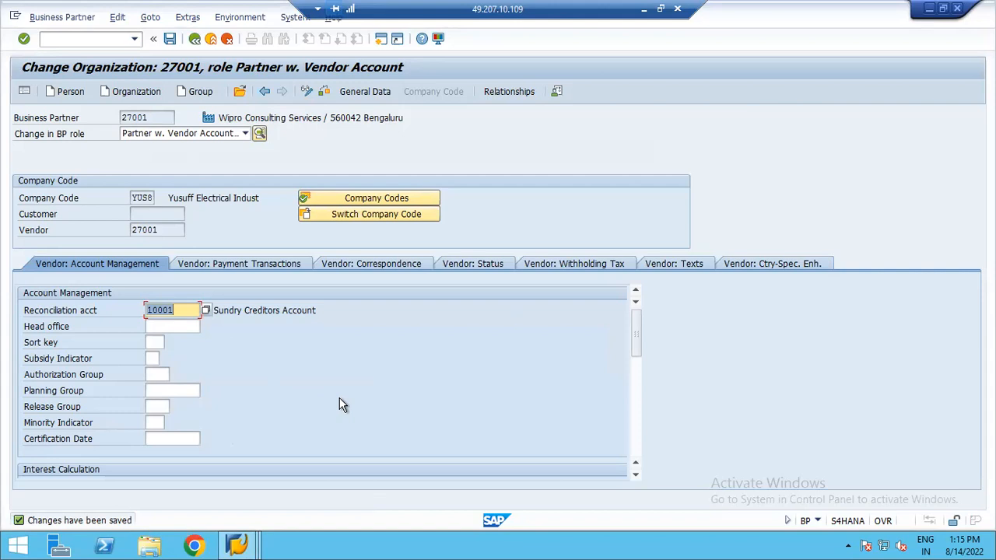
{"action": "left_click", "coordinate": [170, 39]}
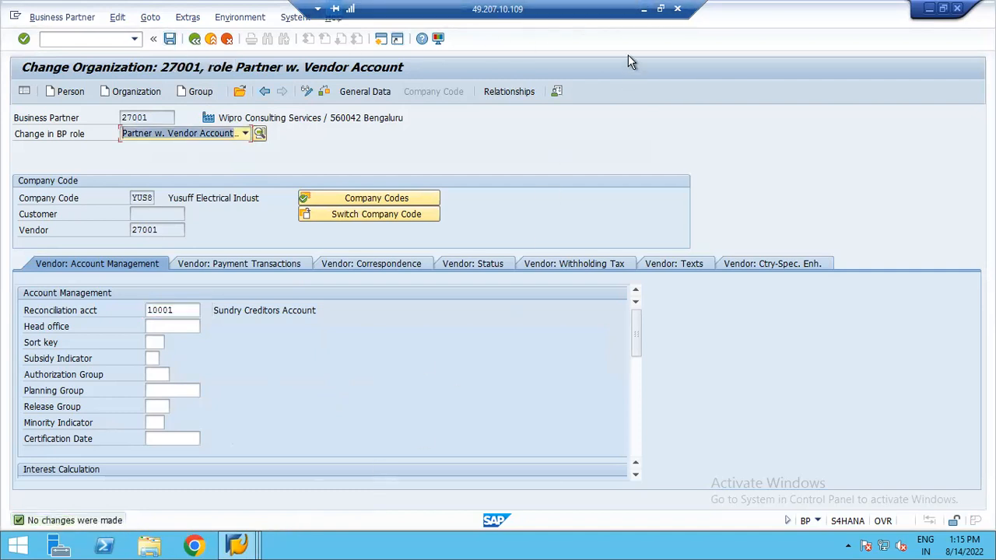